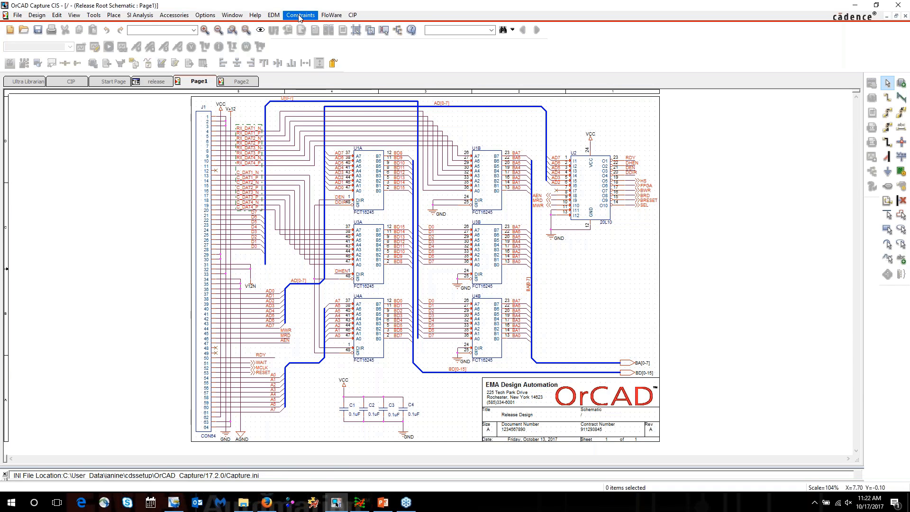
Launch Constraint Manager for OrCAD for the release design, reposition its window and review its update and cross-probe options
click(300, 15)
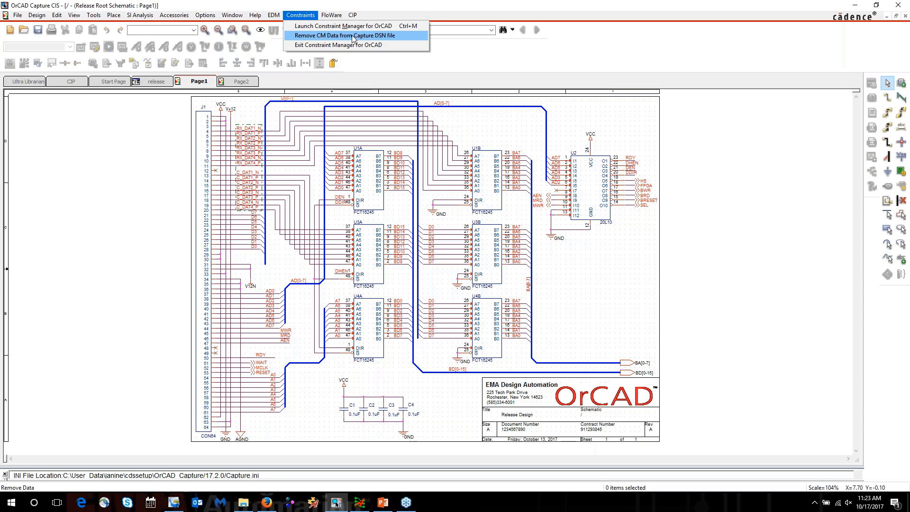
click(330, 27)
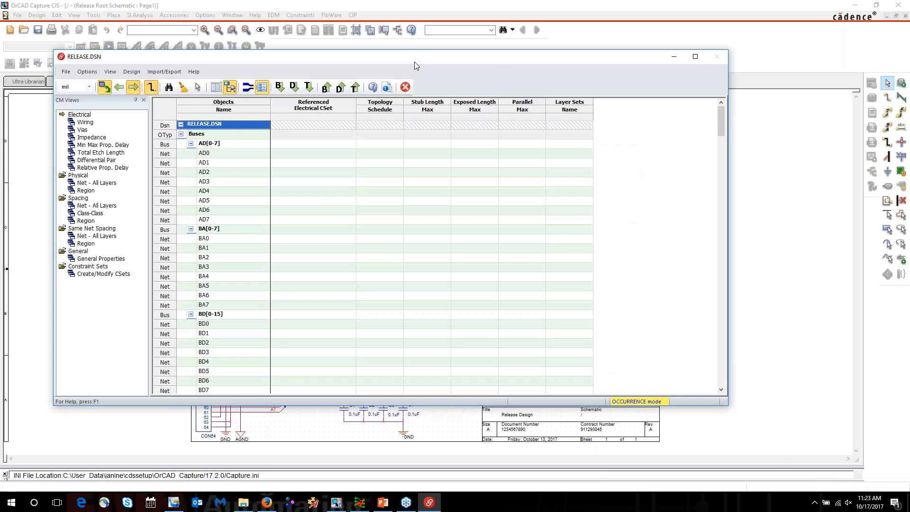
drag(415, 62, 504, 84)
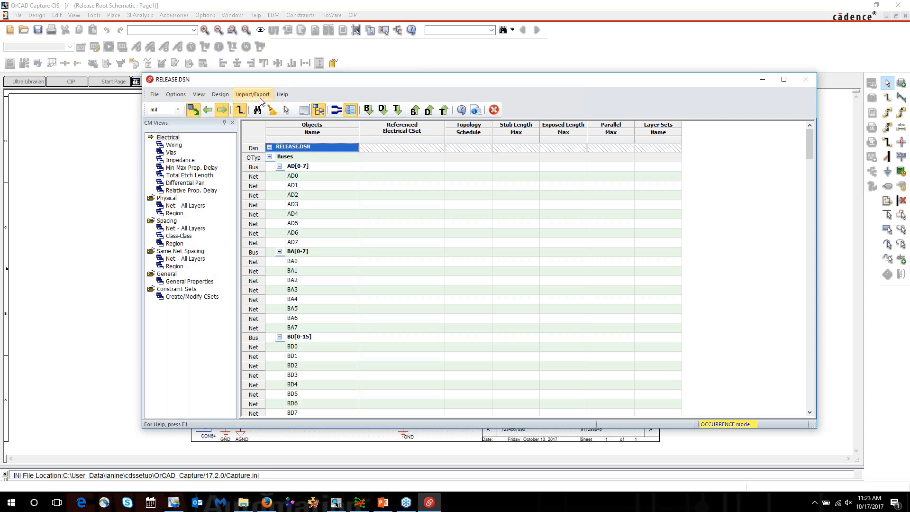
click(175, 98)
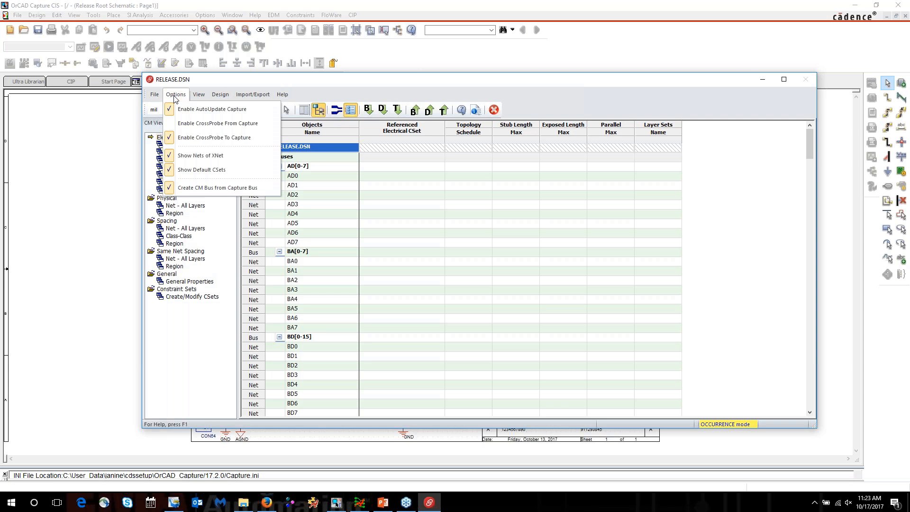
click(175, 99)
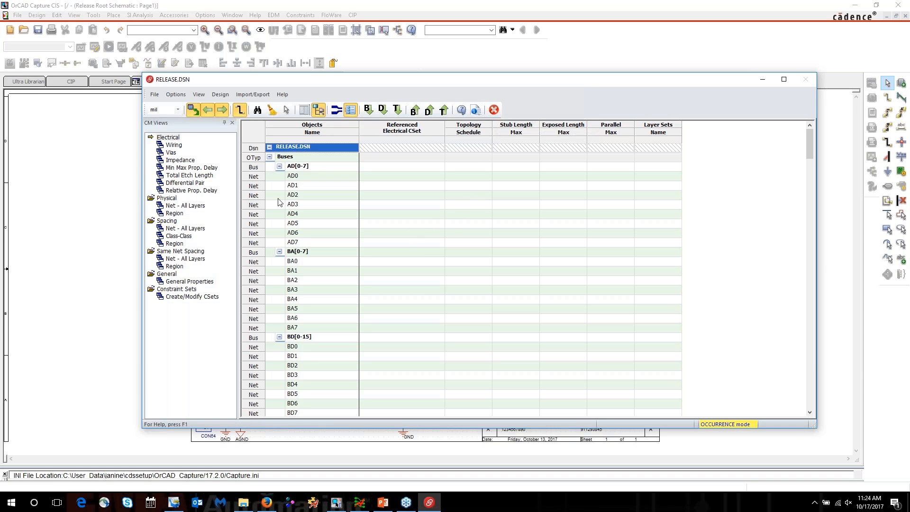
Collapse all buses from AD[0-7] through VD[0-7] in the constraint worksheet so only the bus names are listed
click(279, 166)
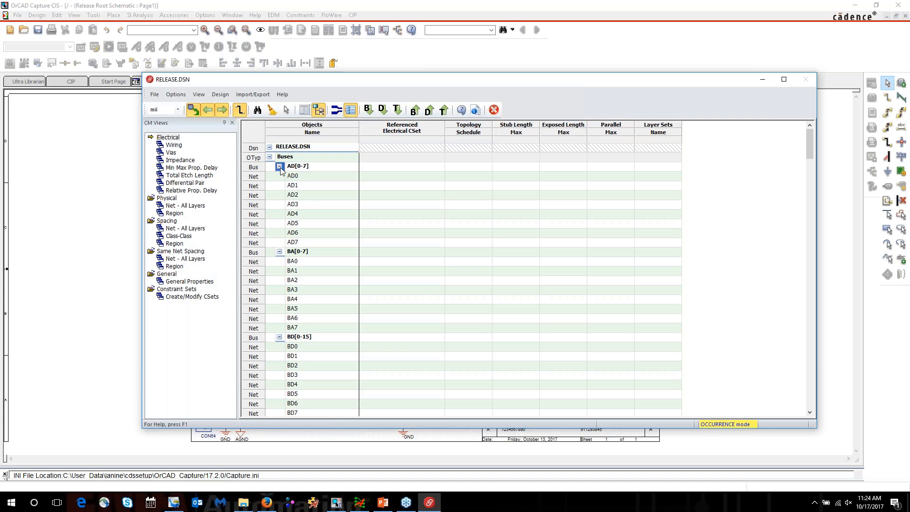
click(279, 176)
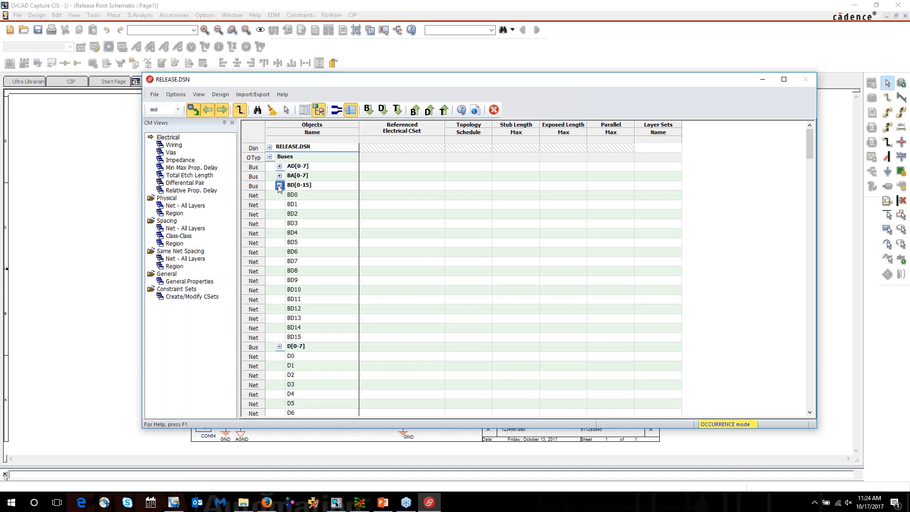
click(279, 185)
click(279, 194)
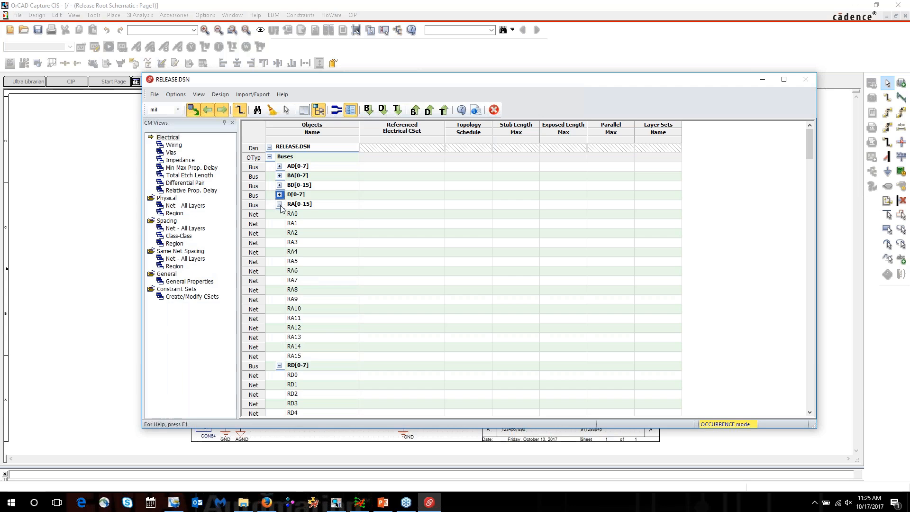
click(279, 204)
click(280, 213)
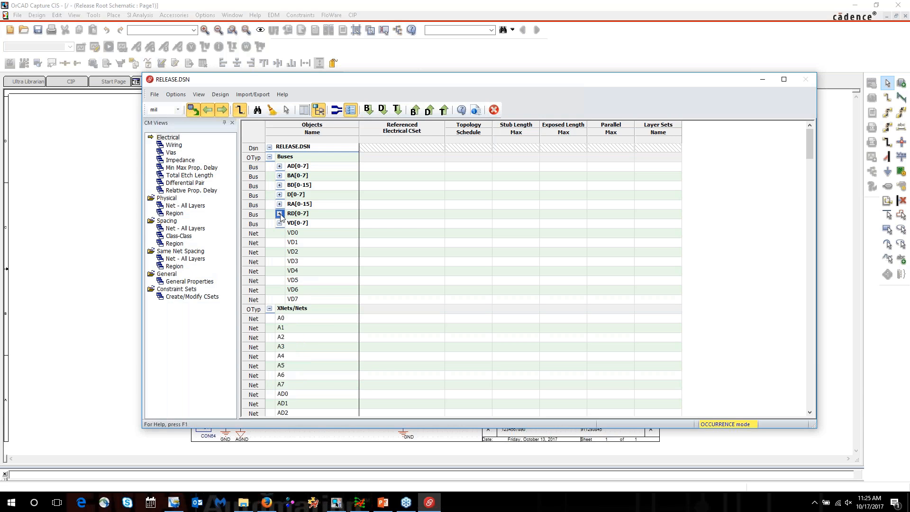
click(280, 223)
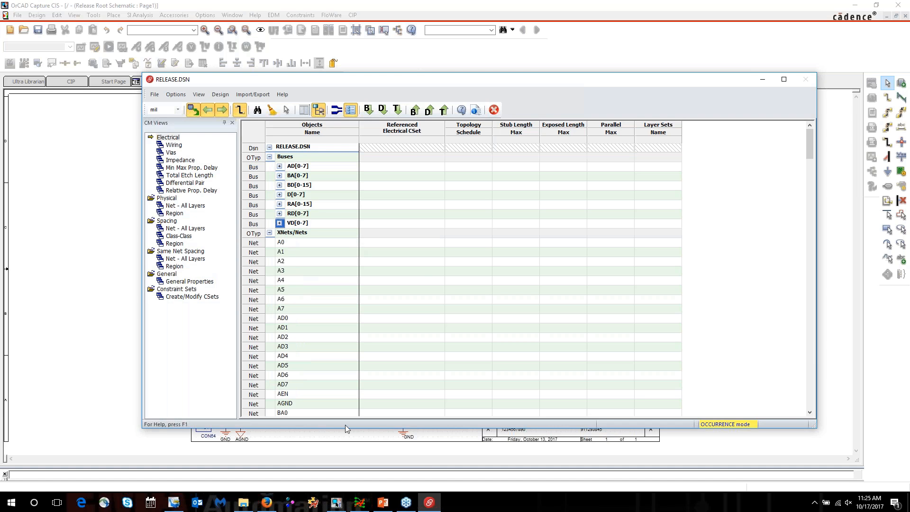
Switch to Allegro PCB Designer, inspect the board's nets in its Constraint Manager, and exit without saving the board
click(359, 503)
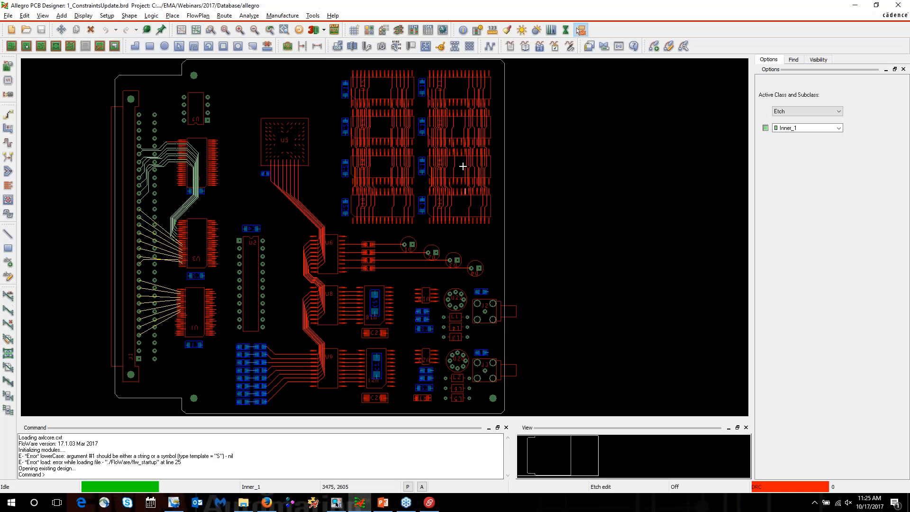
click(413, 31)
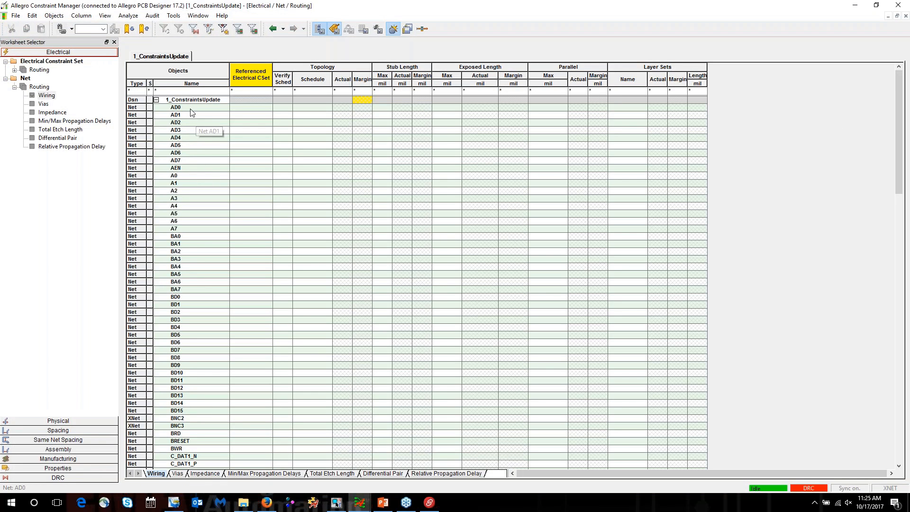
click(897, 6)
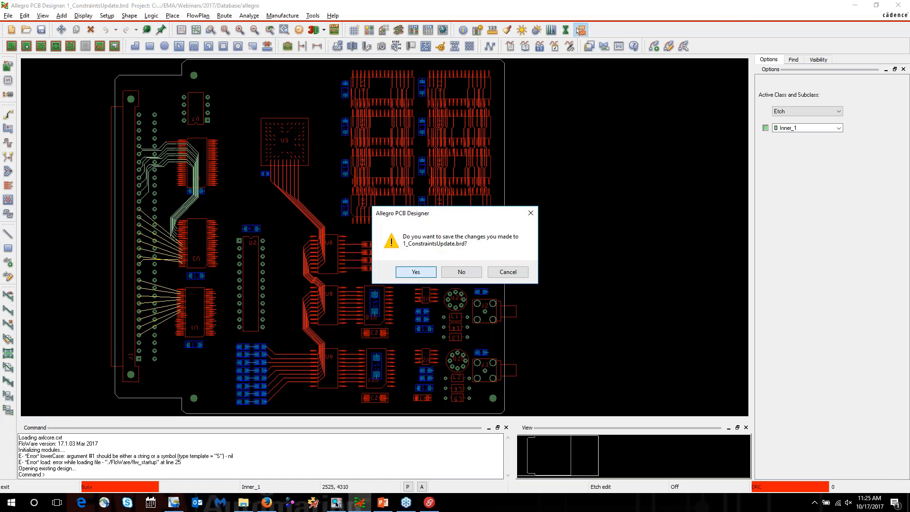
click(461, 272)
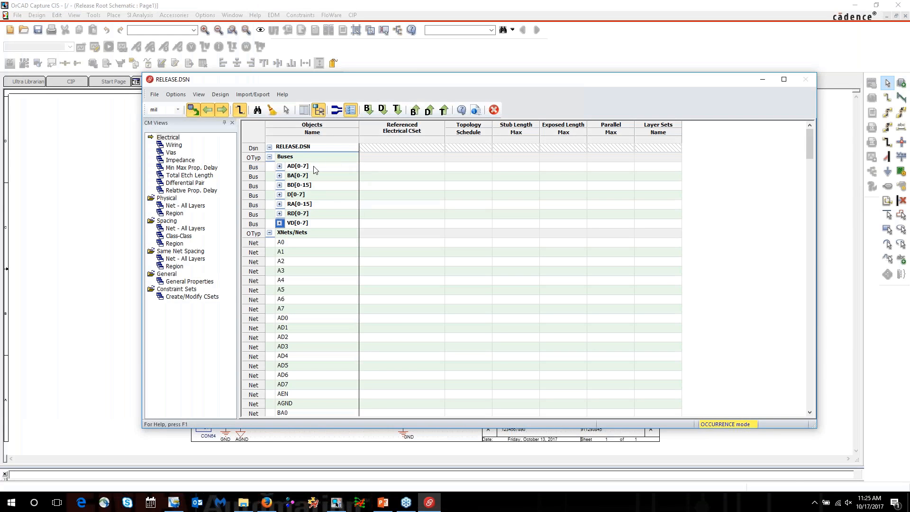
Update the PCB Editor board file 1_ConstraintsUpdate.brd with the schematic's constraint data
click(415, 112)
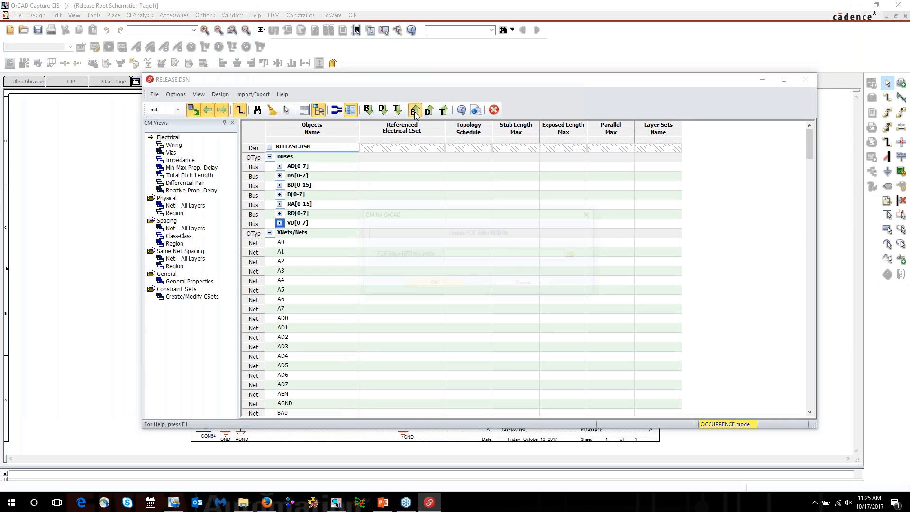
click(574, 255)
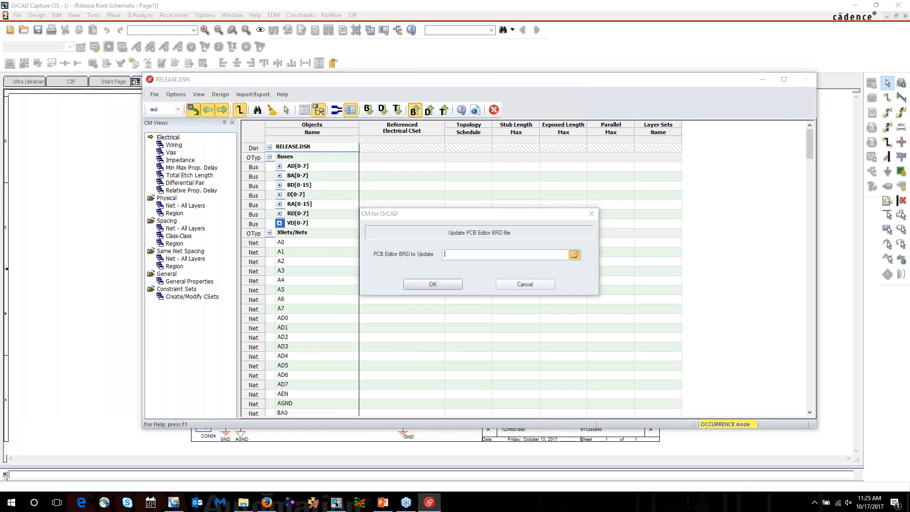
click(462, 207)
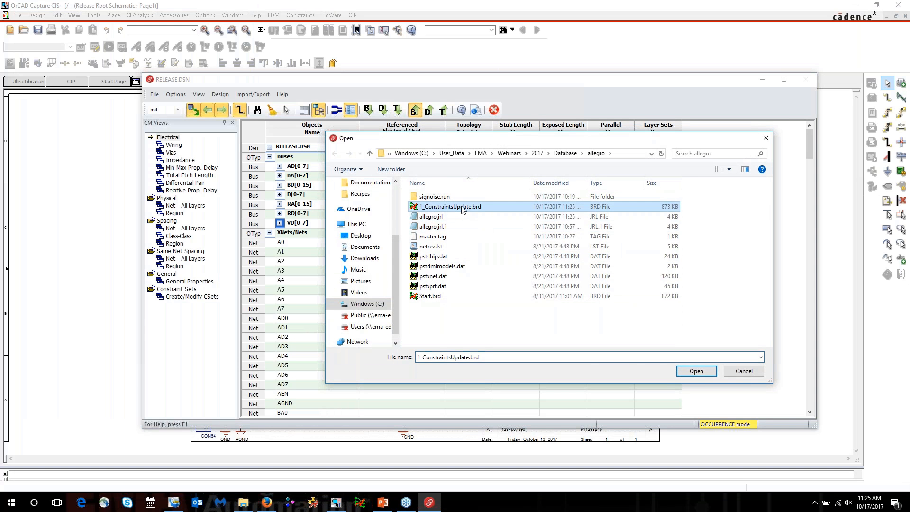
click(685, 370)
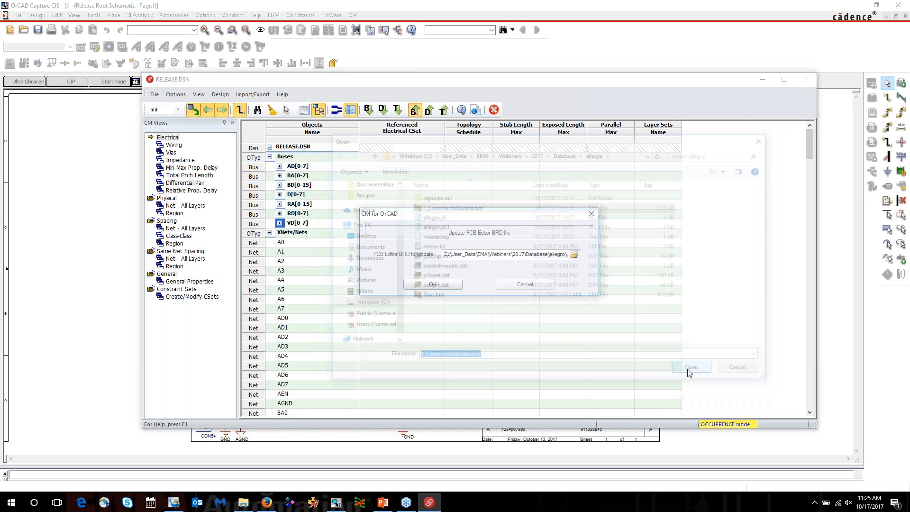
click(451, 283)
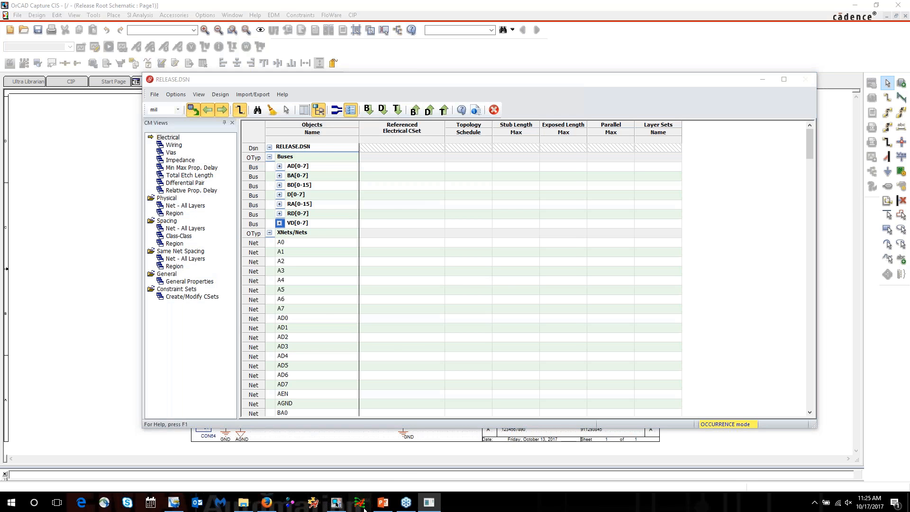
Open the board in Allegro PCB Designer and collapse buses D[0-7] and VD[0-7] in its Constraint Manager to check the transferred buses
click(410, 221)
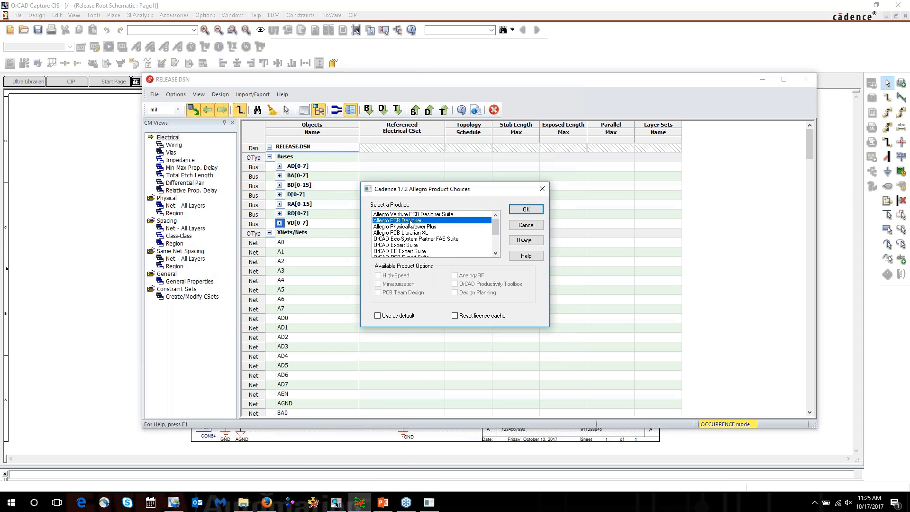
double_click(411, 221)
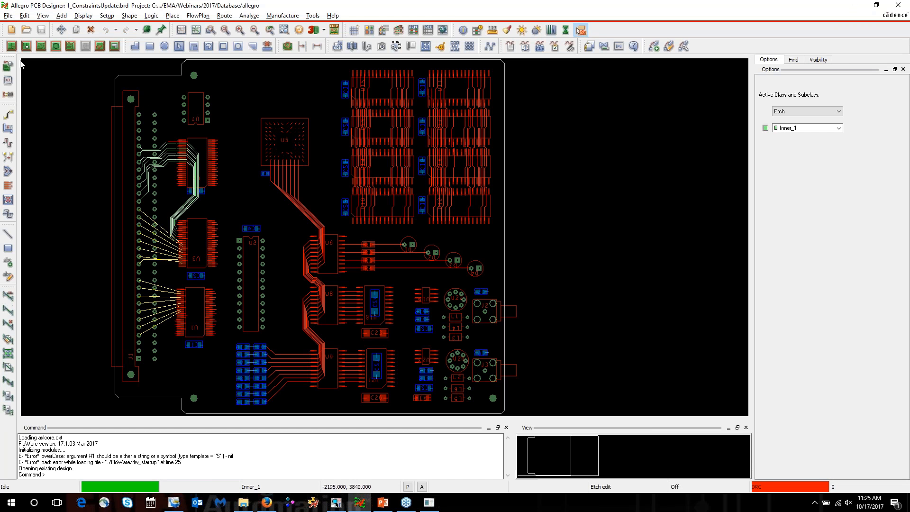
click(416, 30)
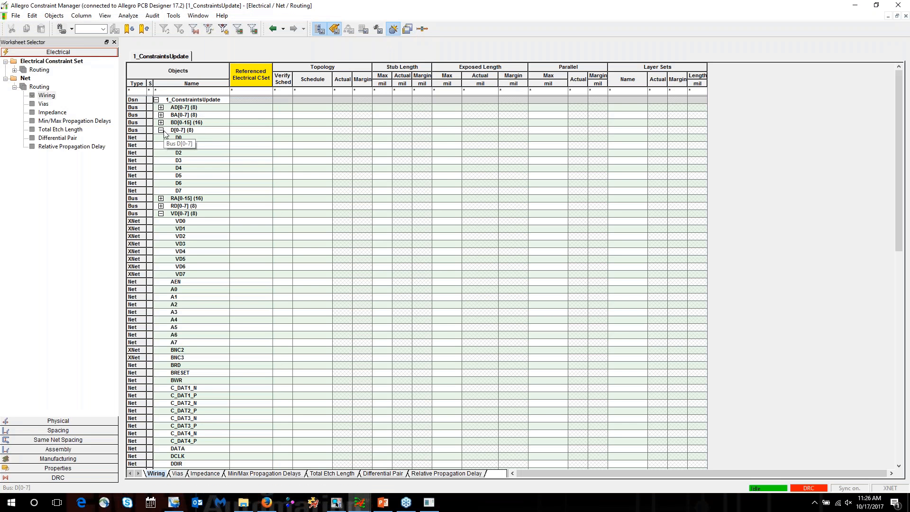
click(162, 131)
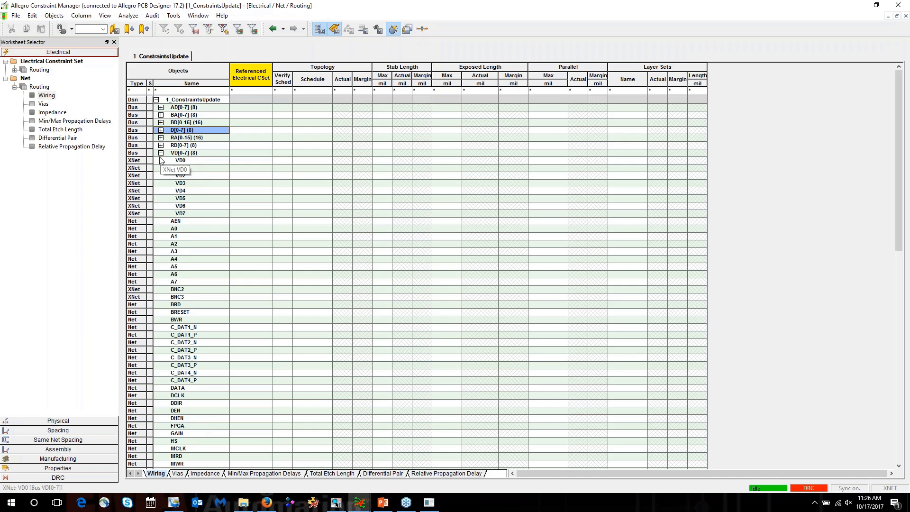
click(161, 153)
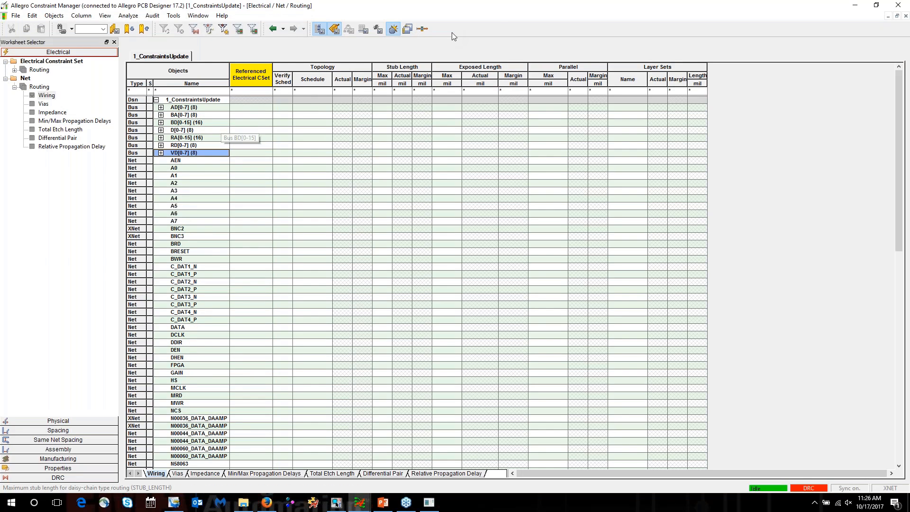
Close the Allegro Constraint Manager and exit the board editor, saving the changes to 1_ConstraintsUpdate.brd
click(901, 6)
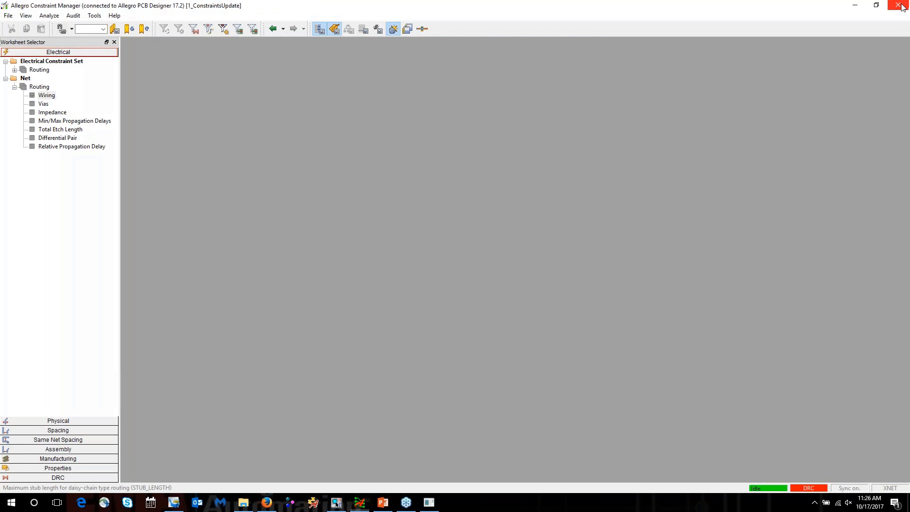
click(900, 6)
click(899, 6)
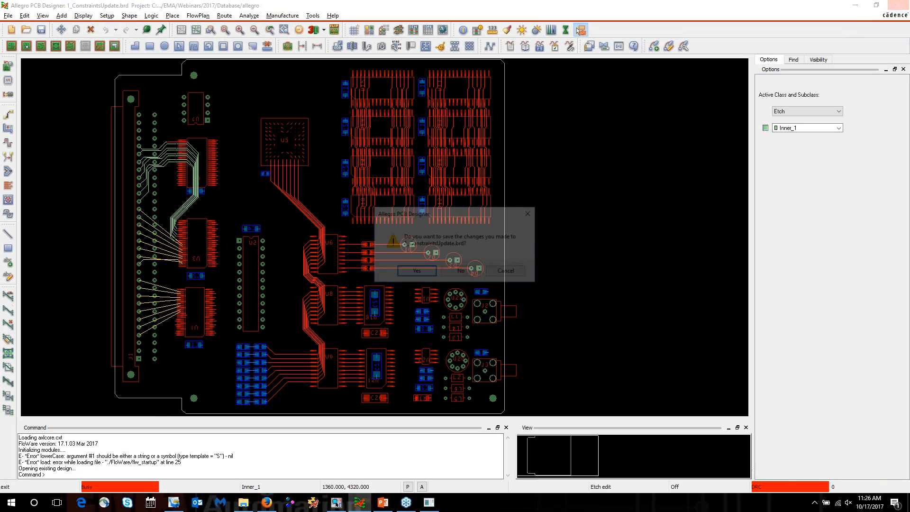
click(422, 271)
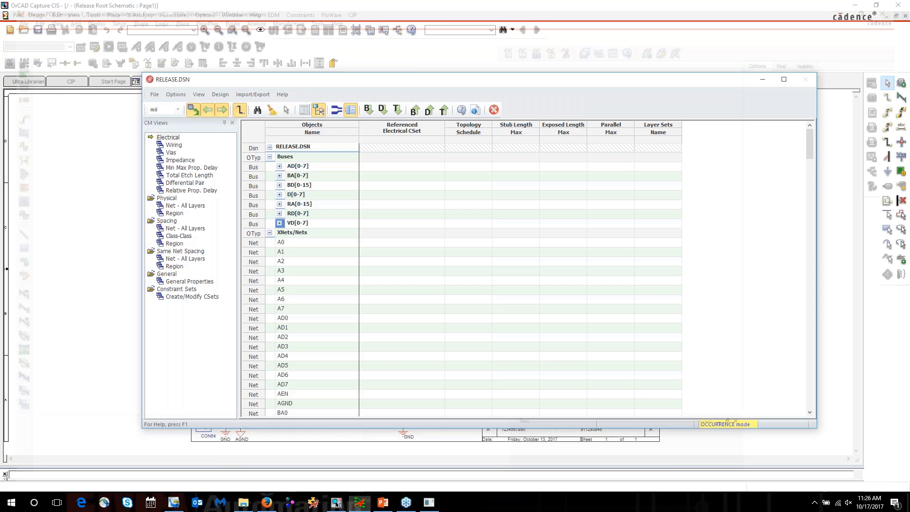
Create a new electrical constraint set named Rules in the OrCAD Constraint Manager
drag(433, 85, 408, 59)
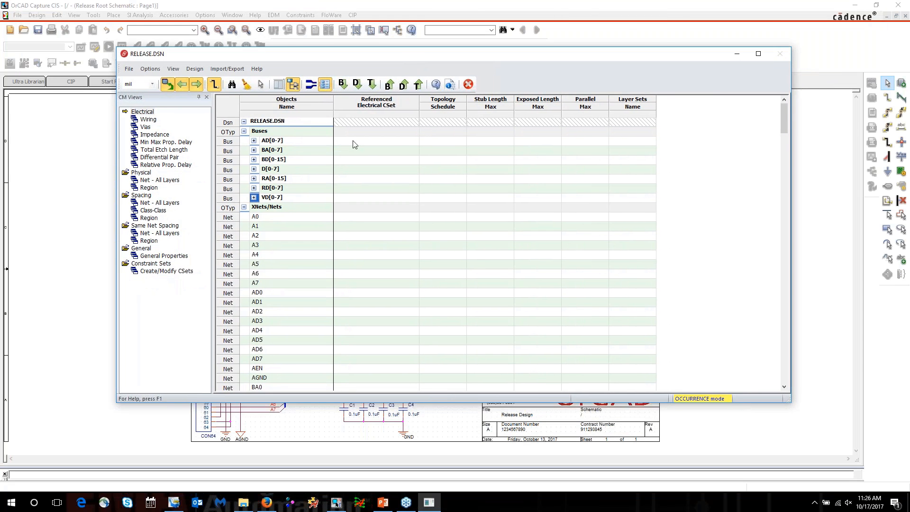
click(280, 86)
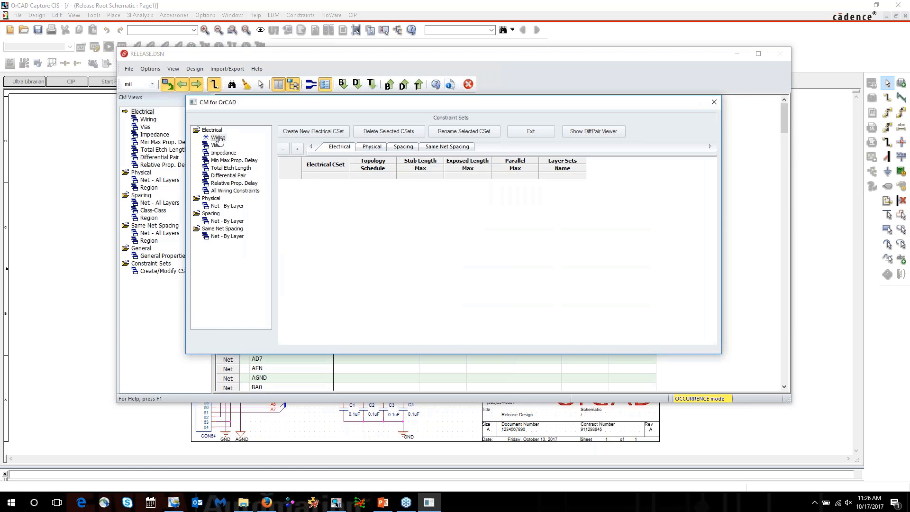
click(315, 133)
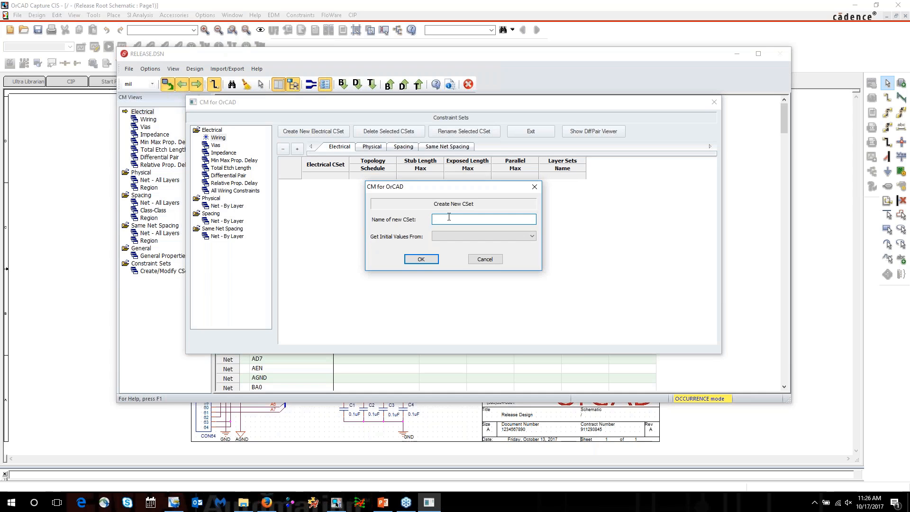
text(Rules)
click(420, 259)
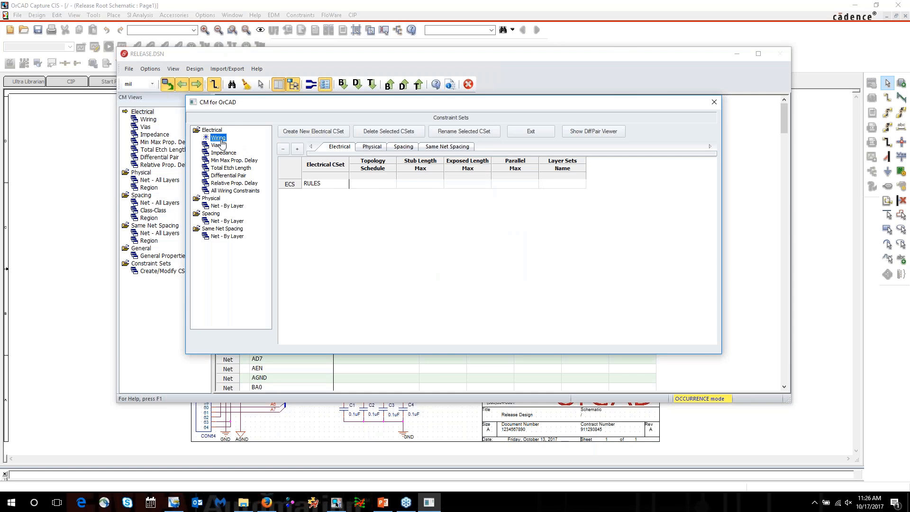
Give the RULES set's wiring a minimum daisy-chain topology schedule, a maximum stub length of 200 mil and a maximum exposed length of 20
click(393, 184)
click(392, 184)
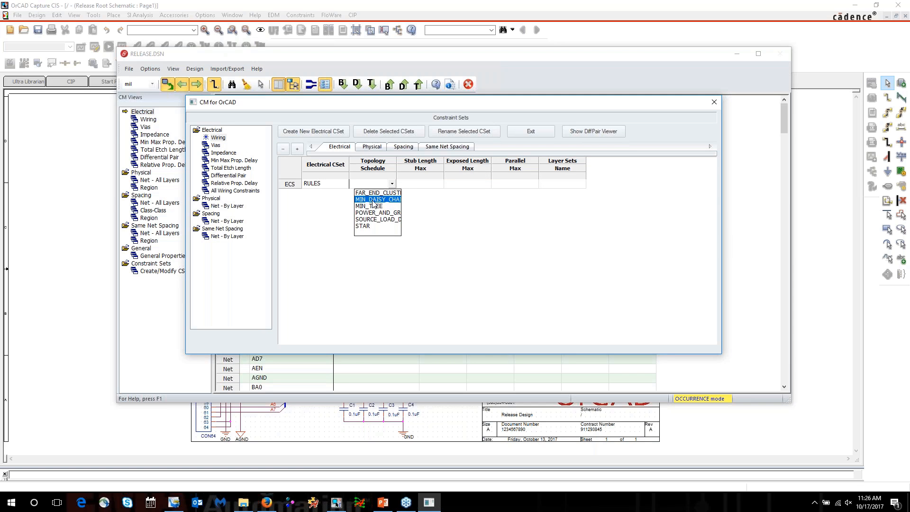
click(388, 200)
click(423, 186)
text(2)
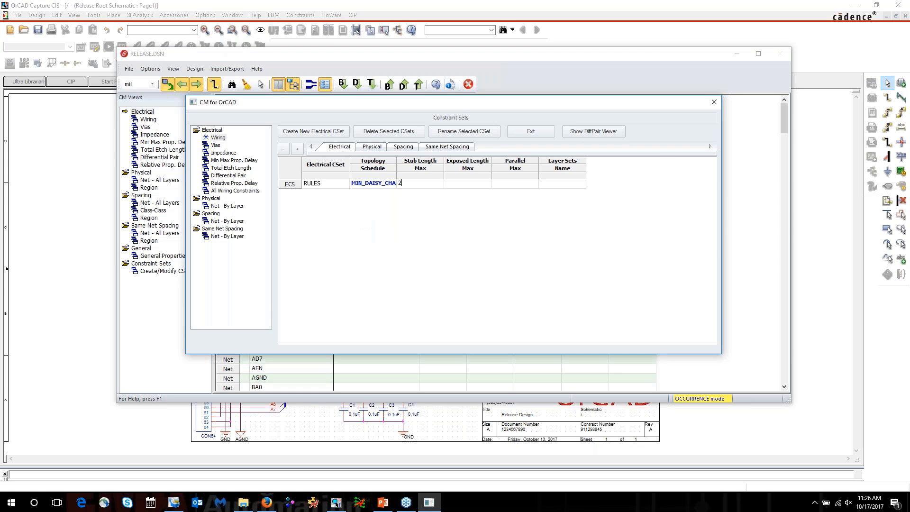
text(00)
key(Tab)
text(20)
key(Tab)
Set the maximum via count of the RULES constraint set to 2
click(216, 145)
click(377, 183)
text(2)
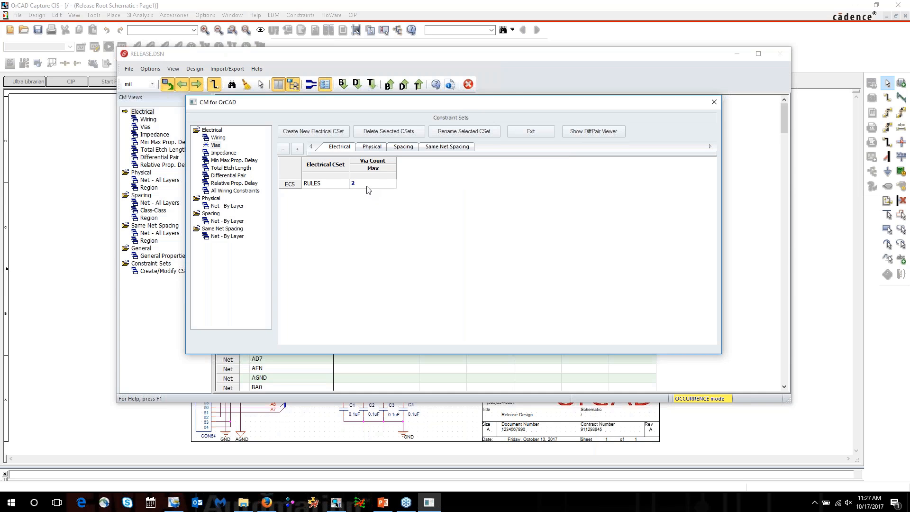
Set the single-line impedance target of the RULES constraint set to 60 ohm with a tolerance of 2
click(225, 154)
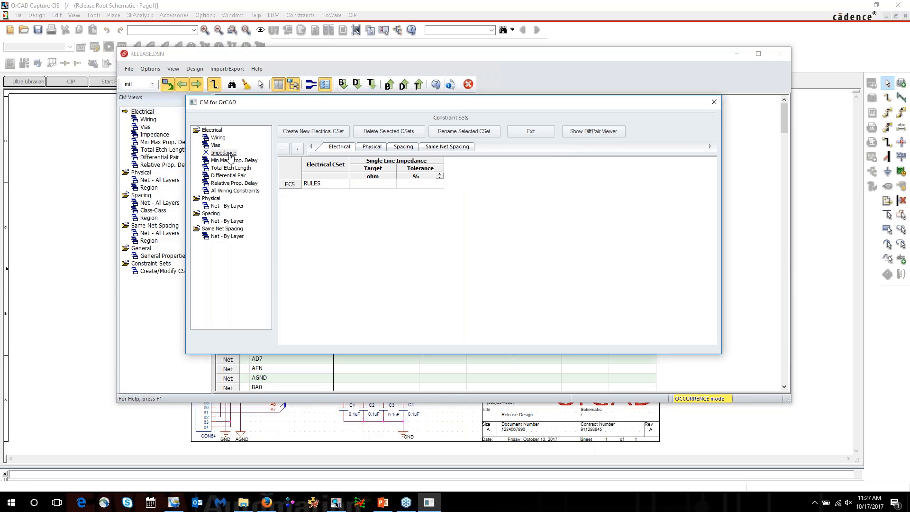
click(370, 185)
text(60)
key(Tab)
click(439, 177)
text(2)
key(Return)
Give the RULES set L:S pin pairs with a minimum propagation delay of 1000 mil and a maximum of 3000 mil
click(239, 161)
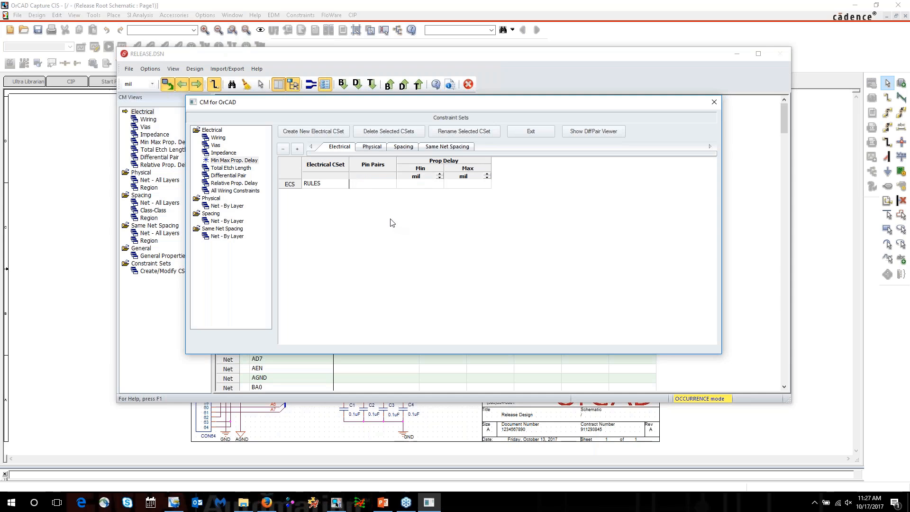
click(373, 185)
click(393, 184)
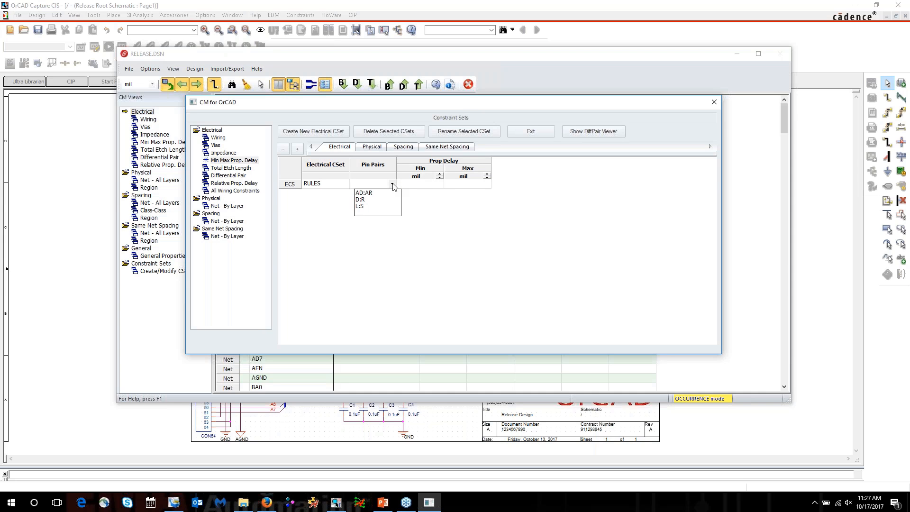
click(362, 207)
click(434, 185)
text(1)
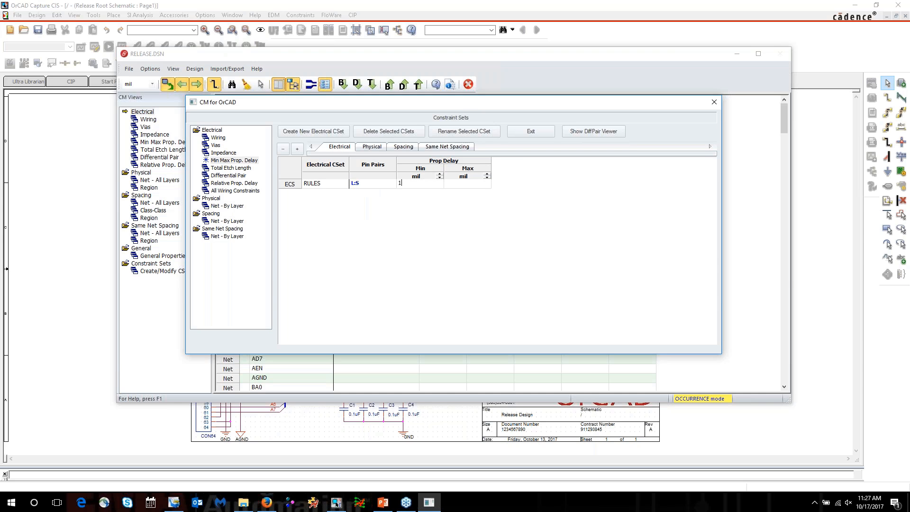
text(000)
key(Tab)
text(3)
key(Return)
Create an electrical constraint set named DP with a maximum uncoupled length of 200 mil and gather control set to Ignore
click(316, 131)
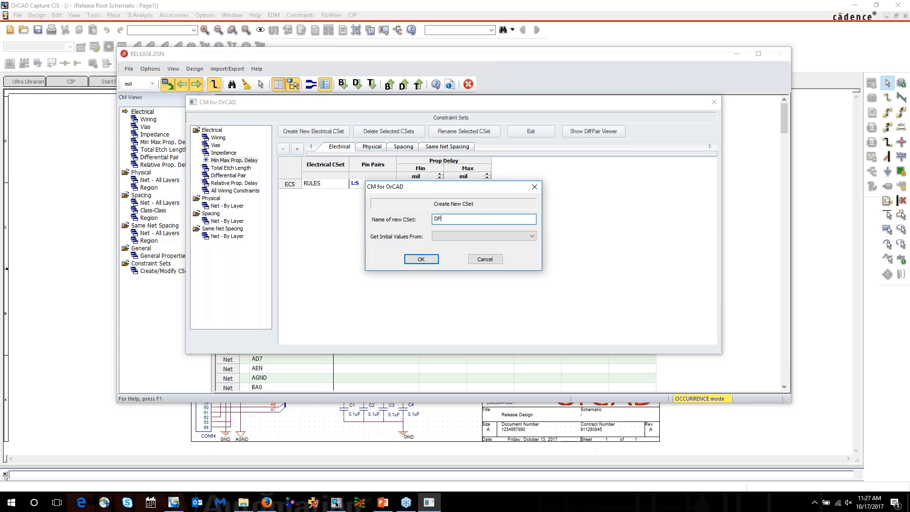
click(421, 259)
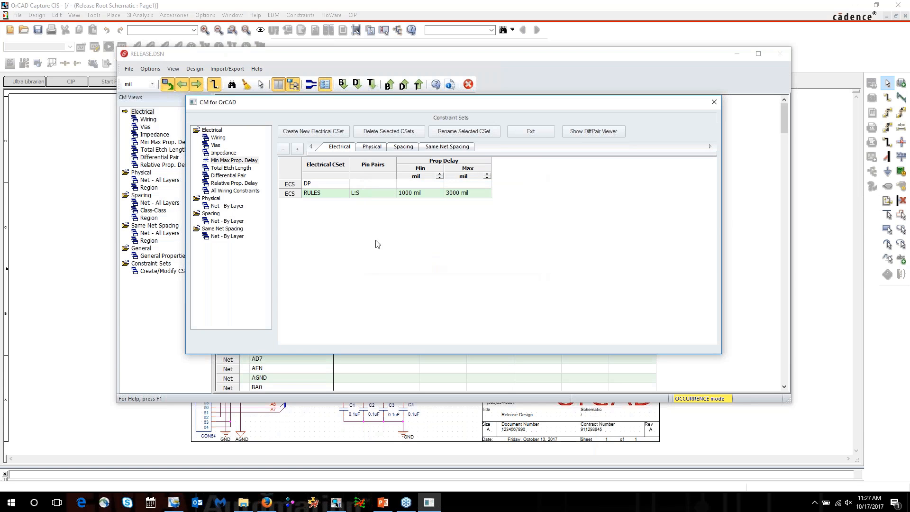
click(228, 175)
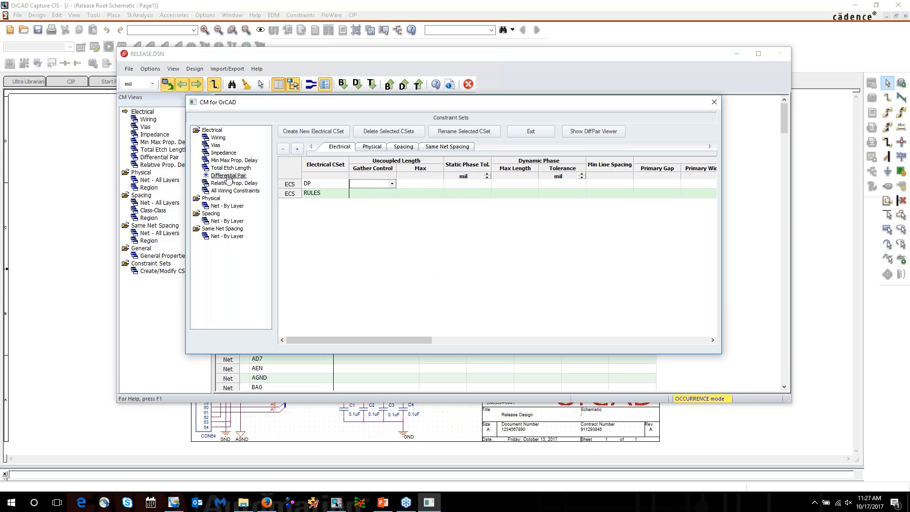
click(413, 188)
text(200)
key(Tab)
click(392, 185)
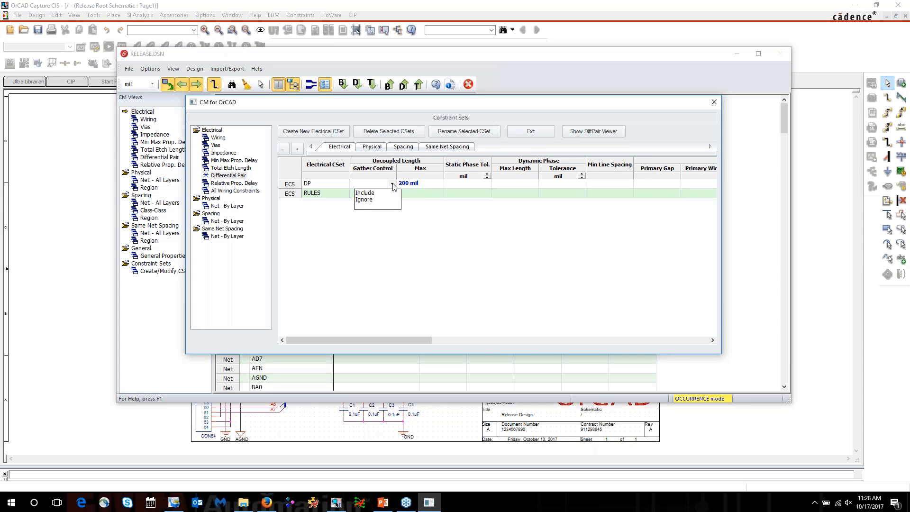
click(368, 201)
Set DP's static phase tolerance to 25 mil, dynamic phase maximum length to 0 and dynamic tolerance to 20 mil, and leave the constraint set editor
click(471, 184)
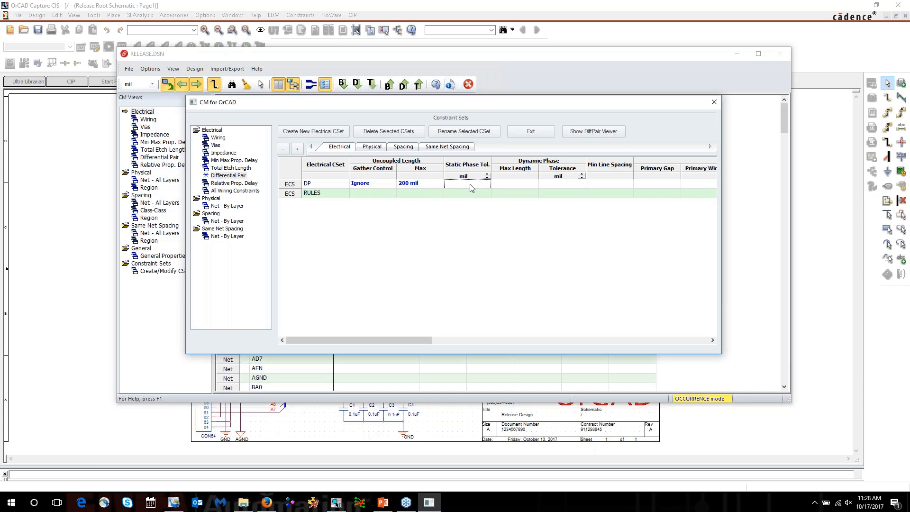
text(25)
key(Tab)
text(0)
key(Tab)
text(20)
key(Tab)
click(514, 133)
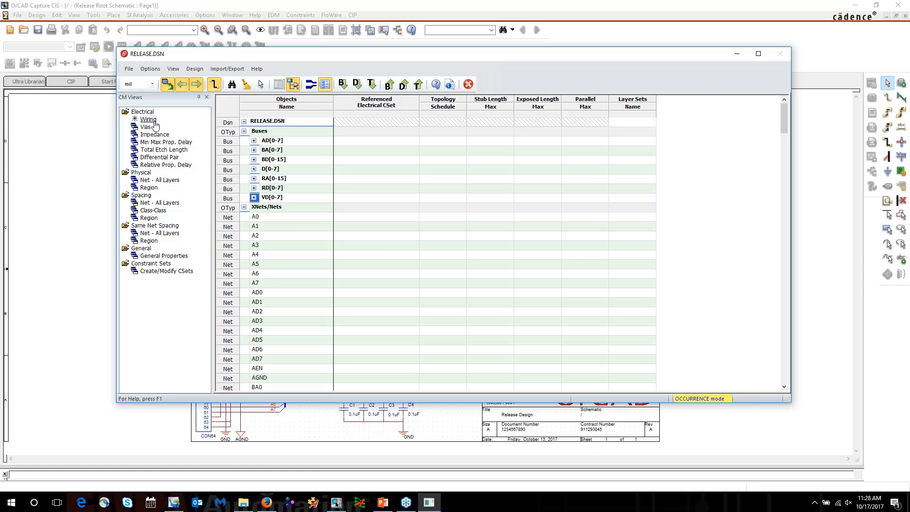
Assign the RULES electrical constraint set to the D[0-7] bus in the wiring constraints
click(254, 169)
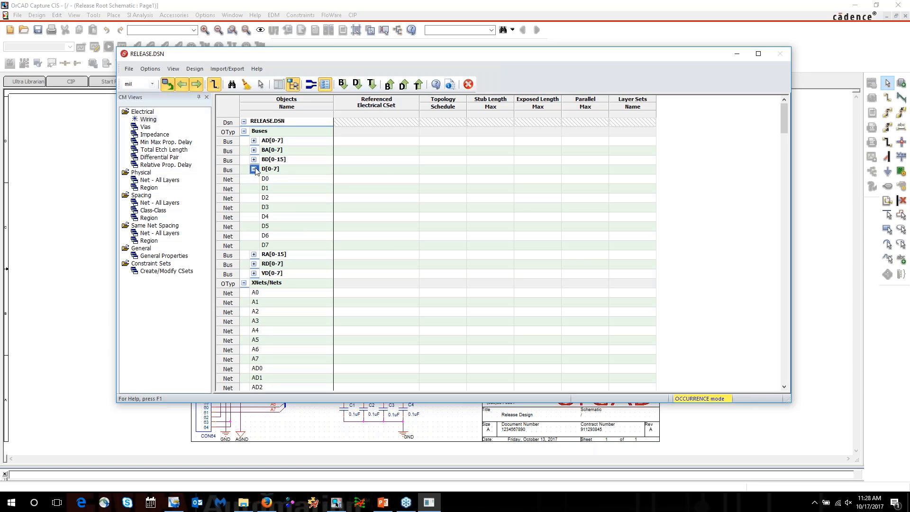
click(415, 169)
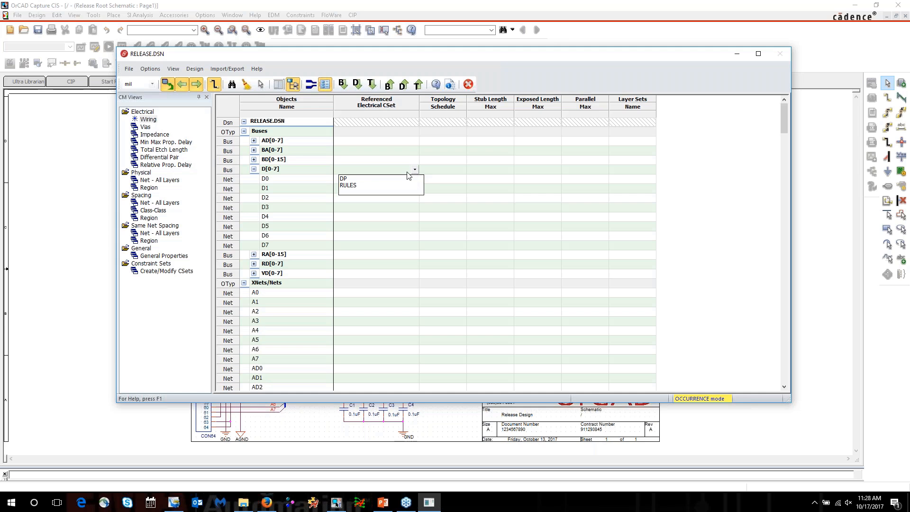
click(355, 186)
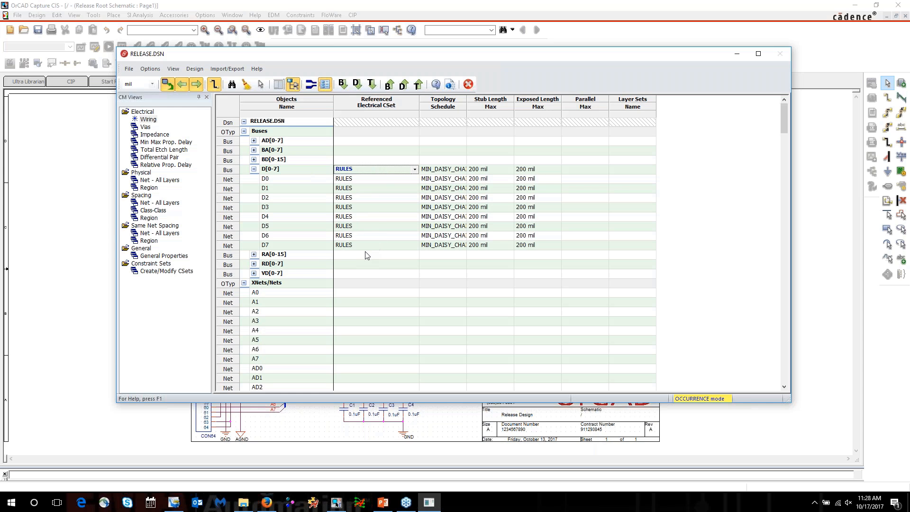
Create a match group named VD_MGRP from nets VD0 to VD7 in the relative propagation delay constraints
click(166, 165)
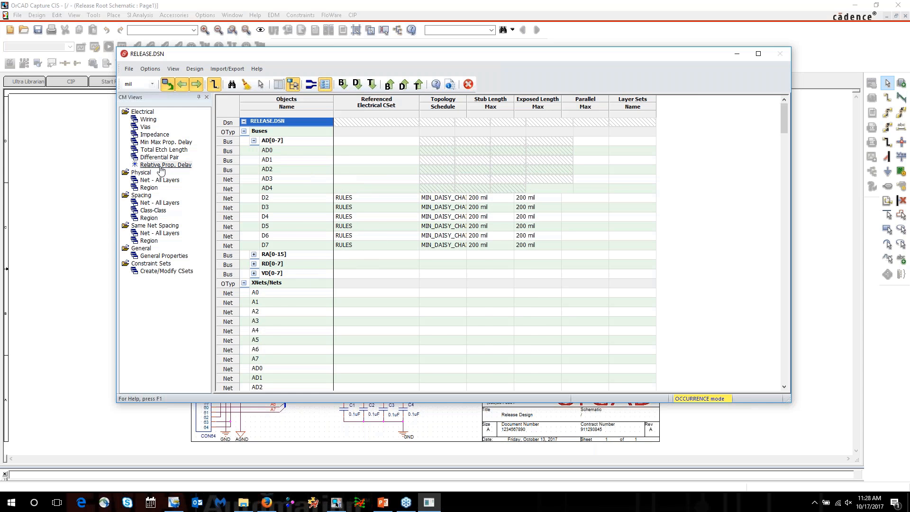
scroll(308, 199, down, 20)
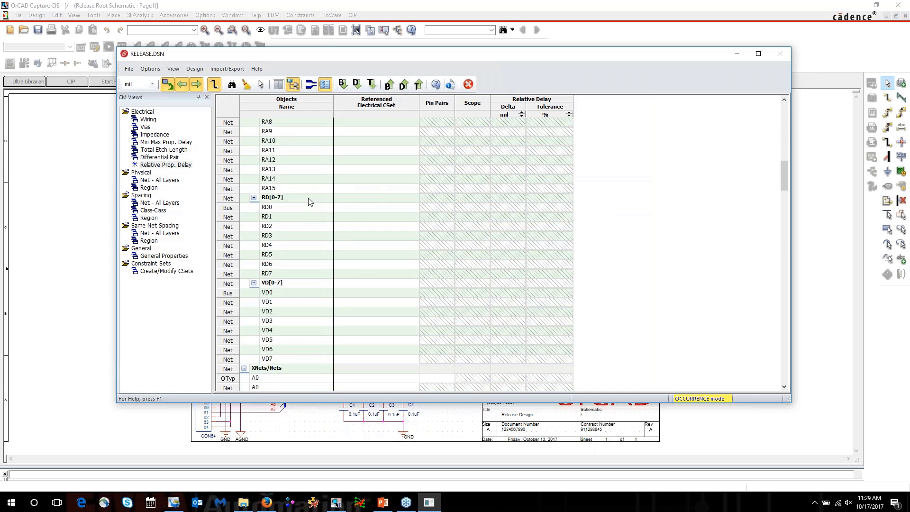
click(285, 151)
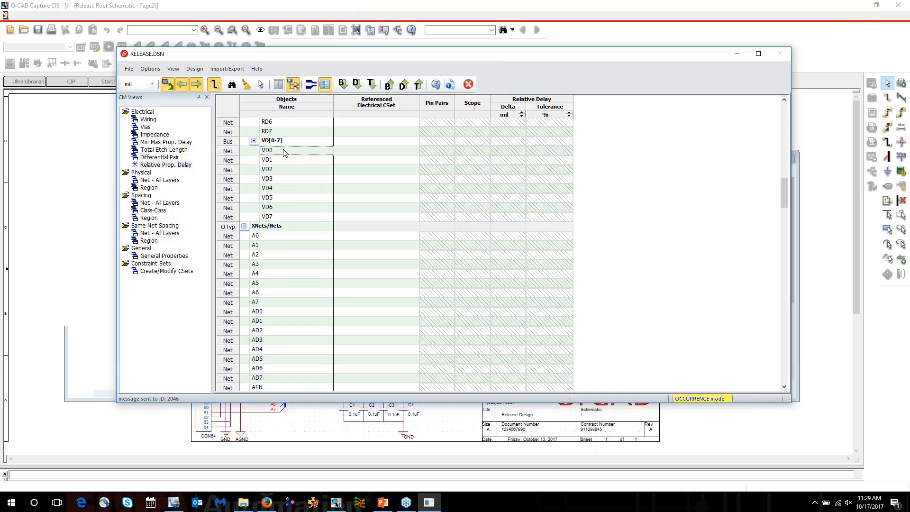
drag(285, 151, 286, 216)
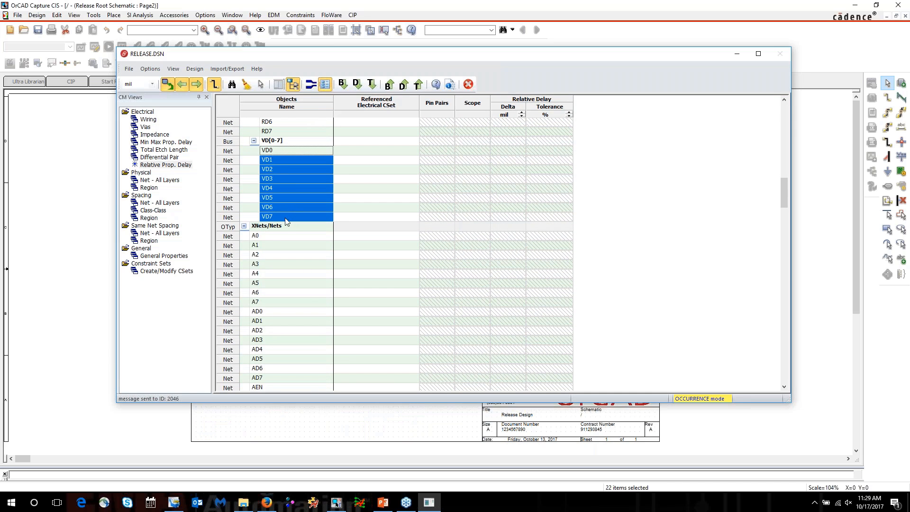
right_click(306, 150)
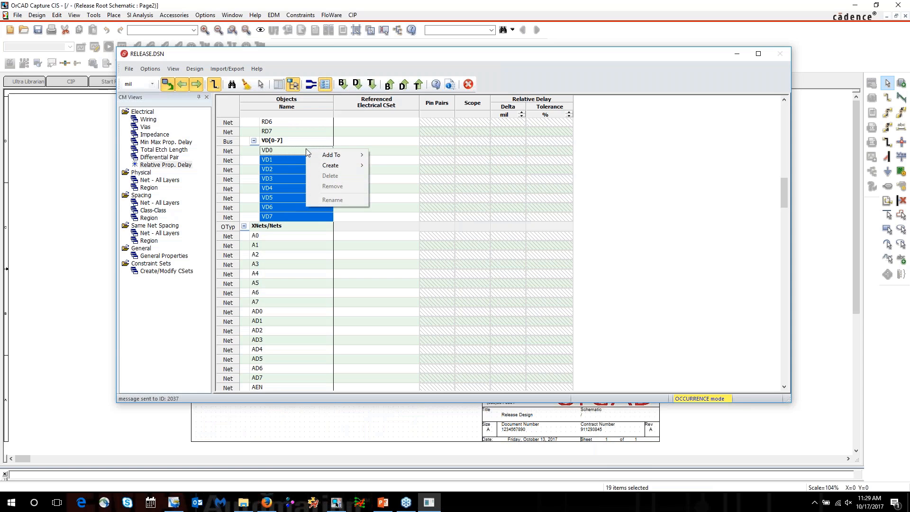
mouse_move(334, 165)
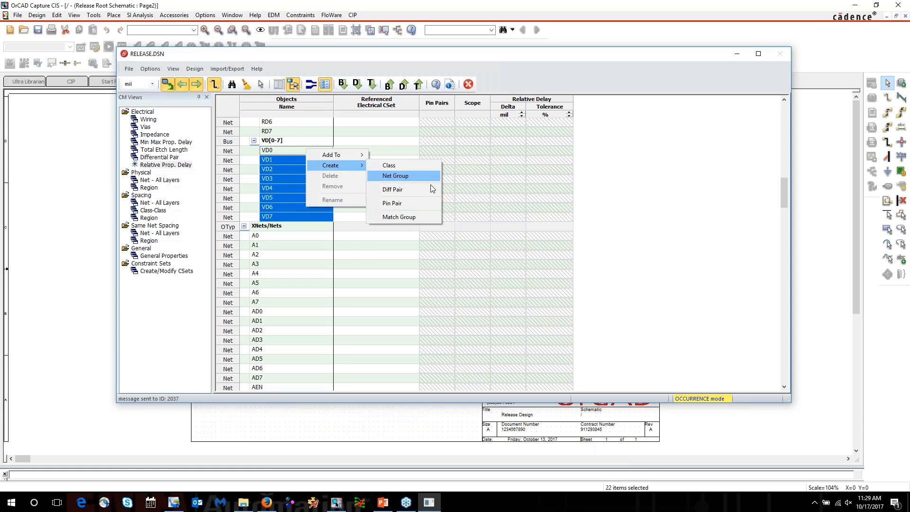
click(400, 216)
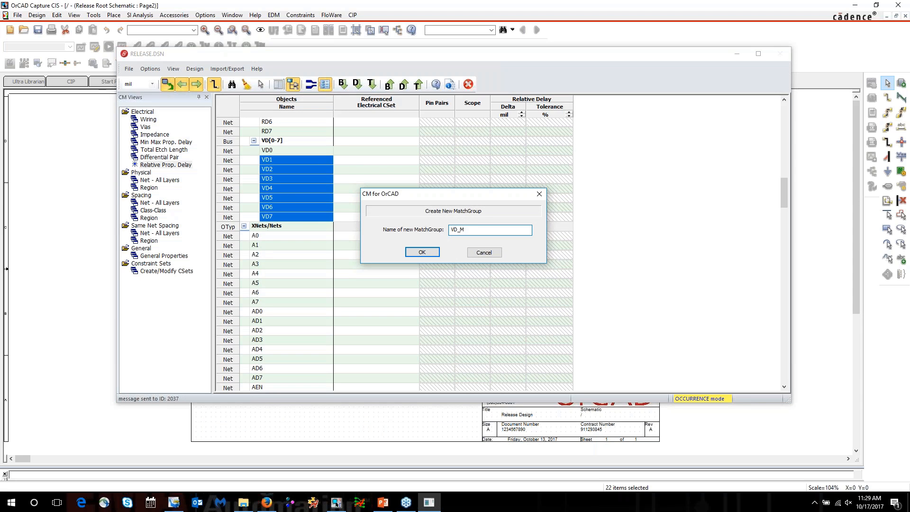
text(VD_MGRP)
click(422, 252)
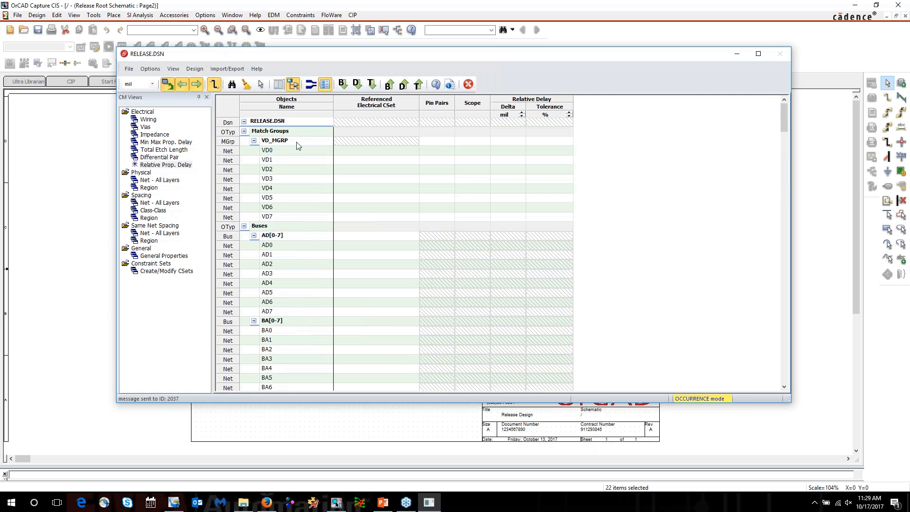
Set the VD_MGRP match group's pin pairs to L:S and its scope to G
click(450, 143)
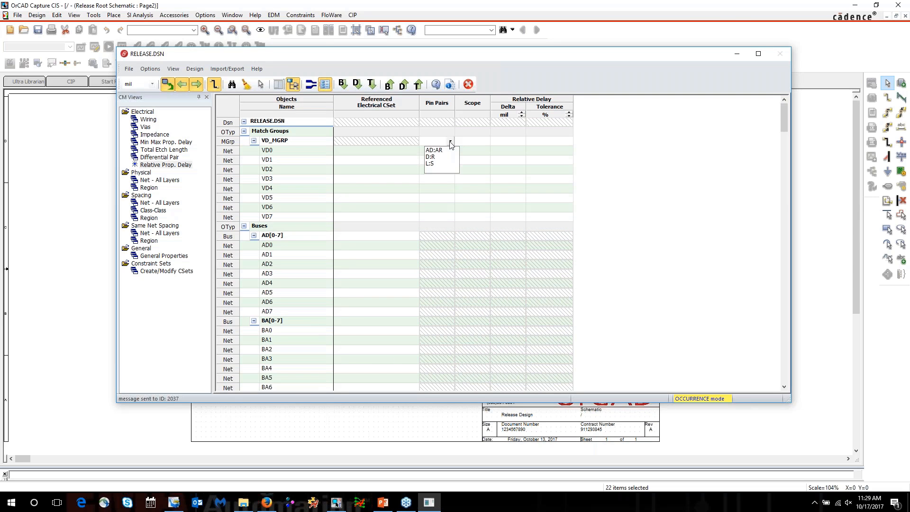
click(433, 164)
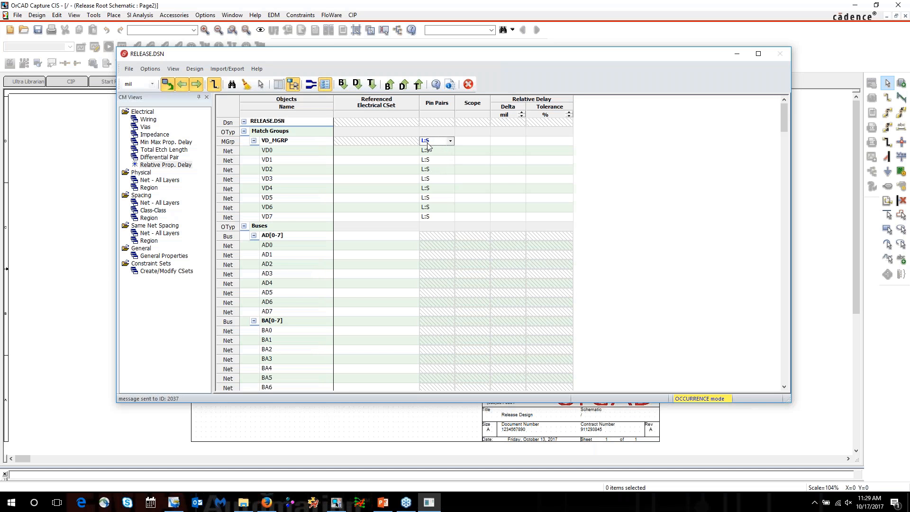
click(487, 145)
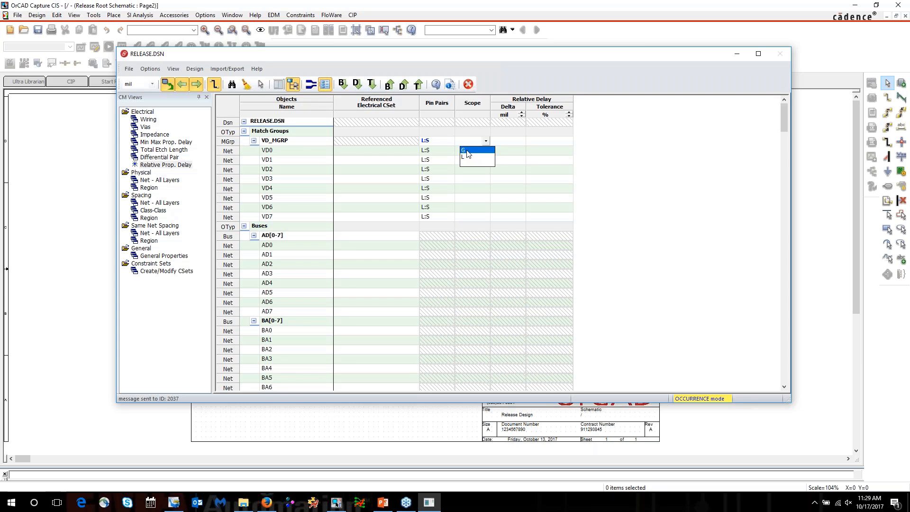
click(468, 150)
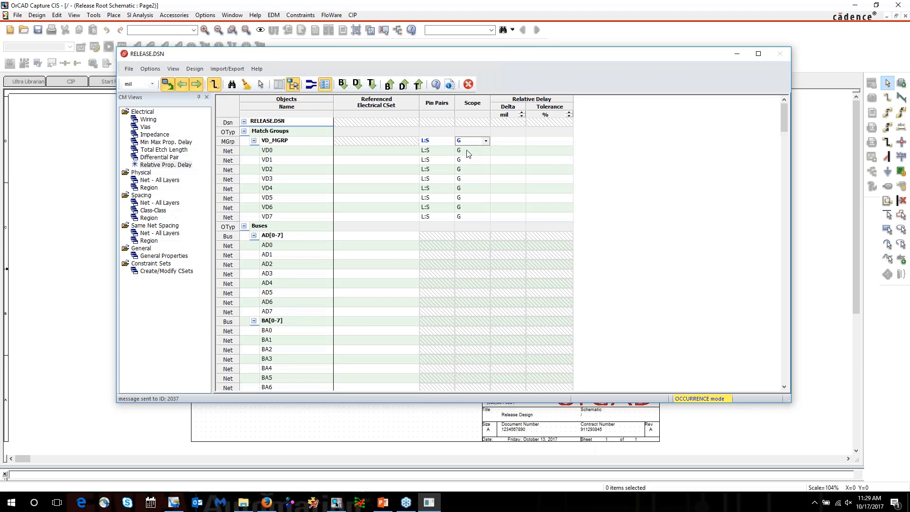
Give the VD_MGRP match group a relative delay delta of 0 mil and a tolerance of 25 %
click(523, 143)
text(0)
key(Tab)
text(2)
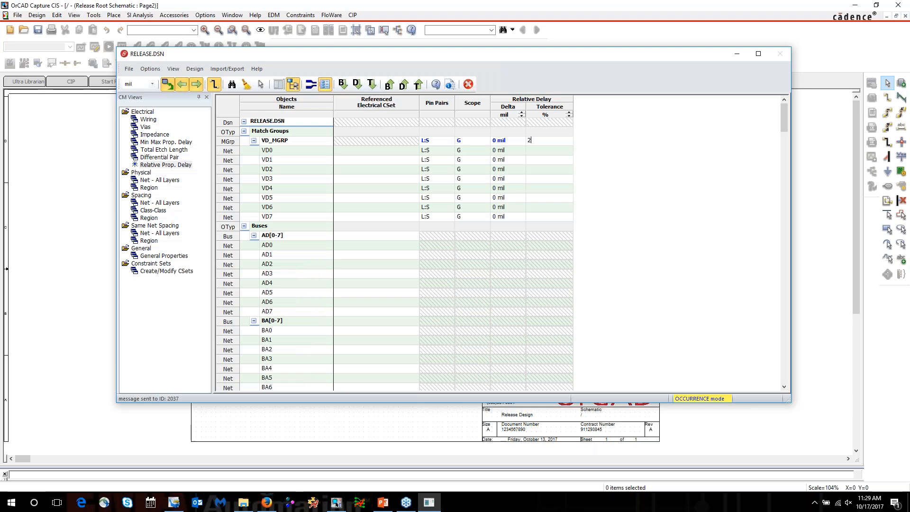
key(Return)
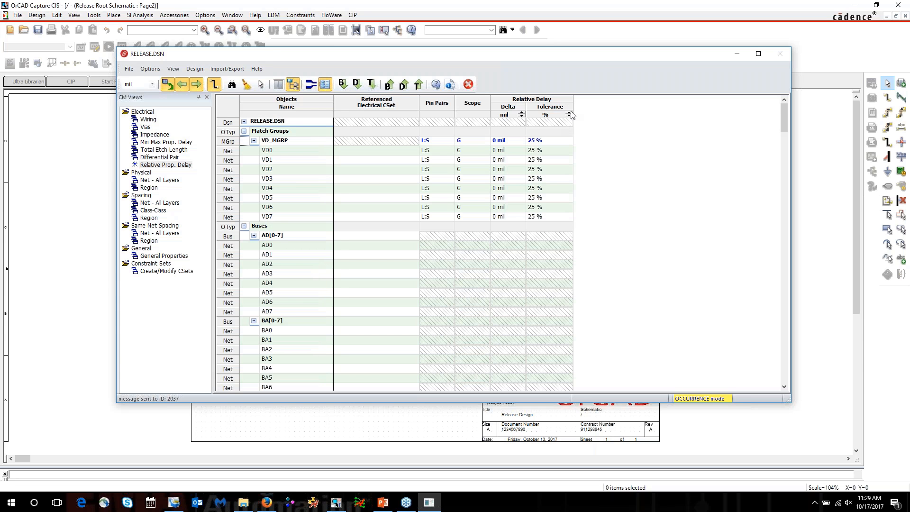
Change the VD_MGRP relative delay tolerance to 25 mil and collapse the match group and the AD[0-7] bus
double_click(549, 140)
drag(545, 140, 526, 140)
text(25 mil)
key(Return)
click(253, 140)
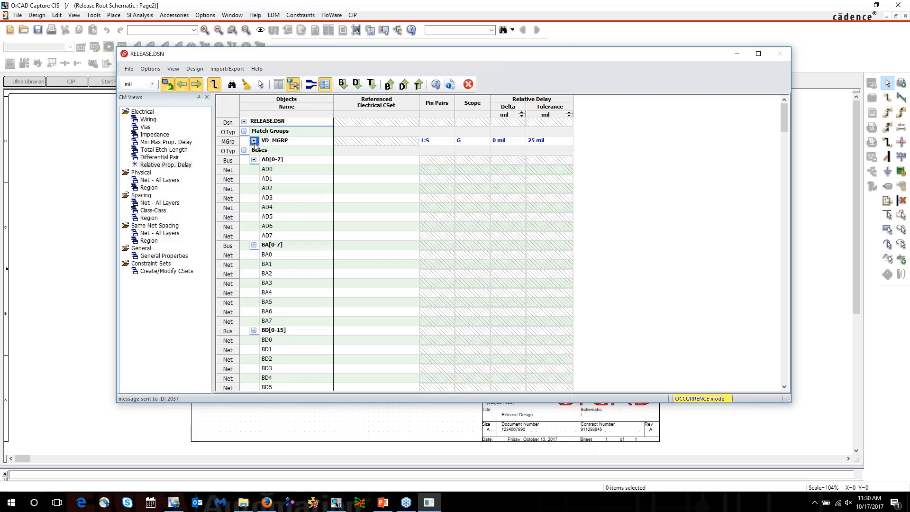
click(253, 160)
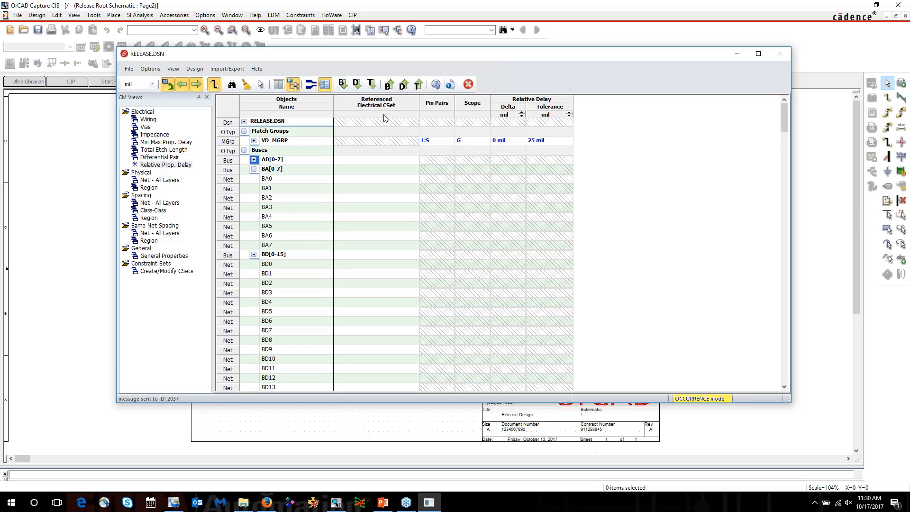
Update the PCB Editor board 1_ConstraintsUpdate.brd with the schematic constraints
click(390, 85)
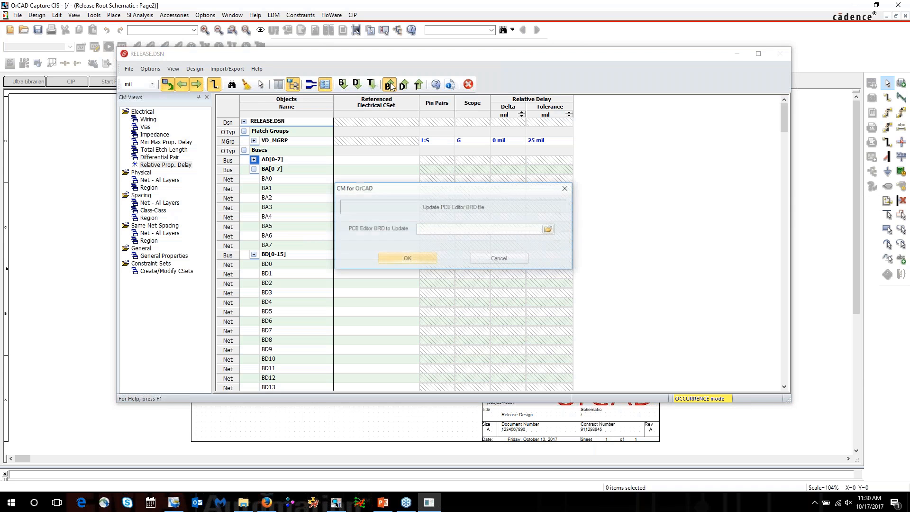
click(549, 229)
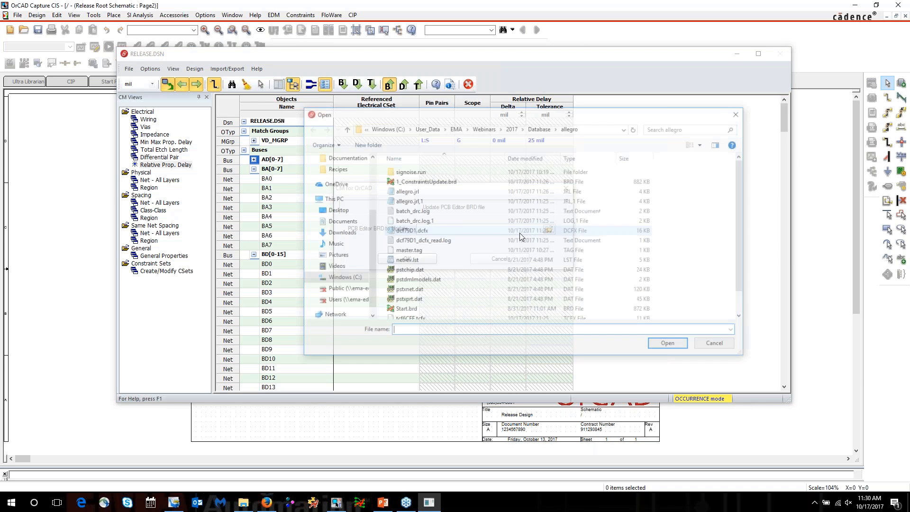
click(427, 181)
double_click(428, 182)
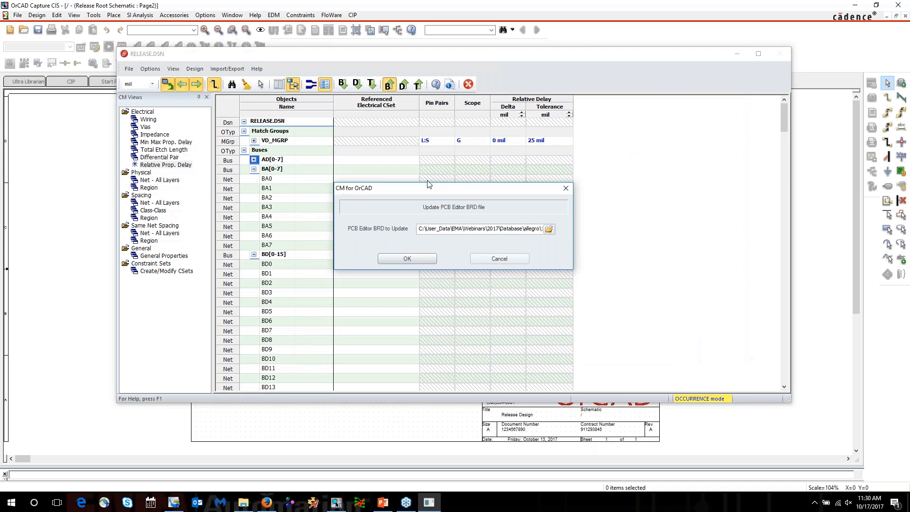
click(408, 259)
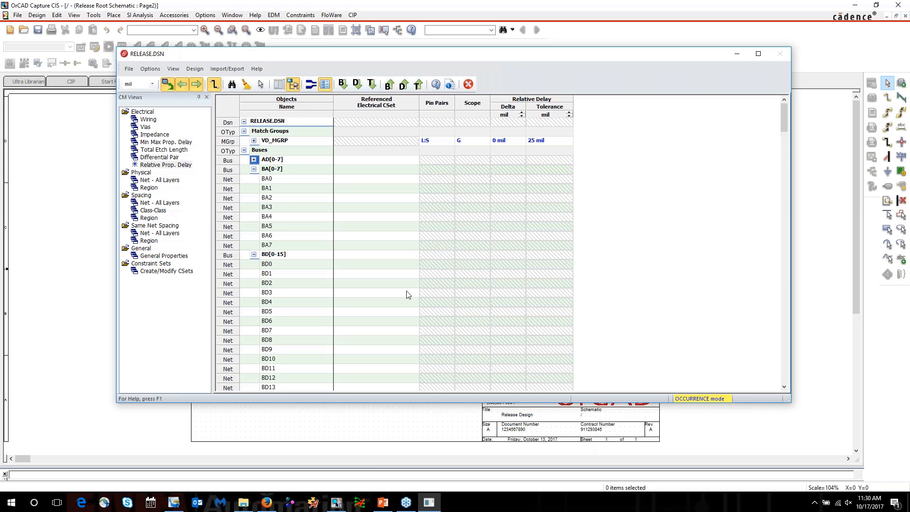
Switch to the Allegro board 1_ConstraintsUpdate.brd, choosing Allegro PCB Designer as the product
click(360, 502)
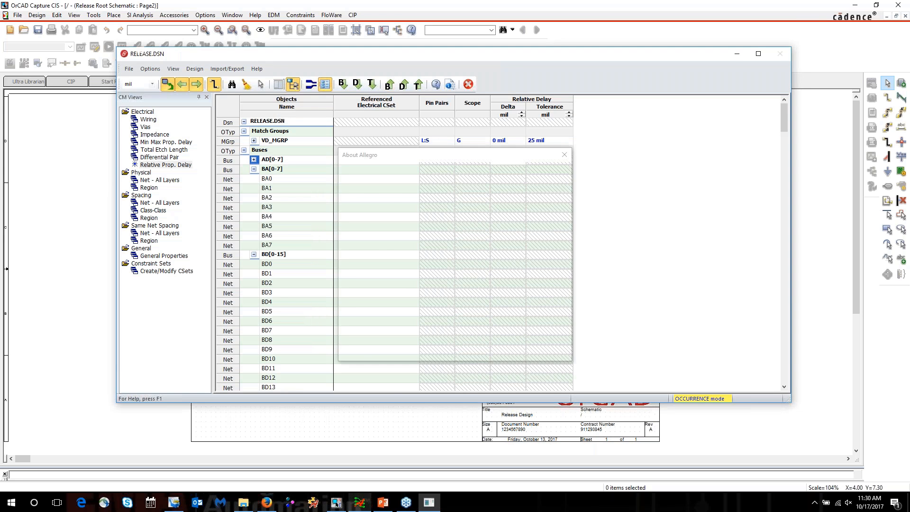
click(397, 220)
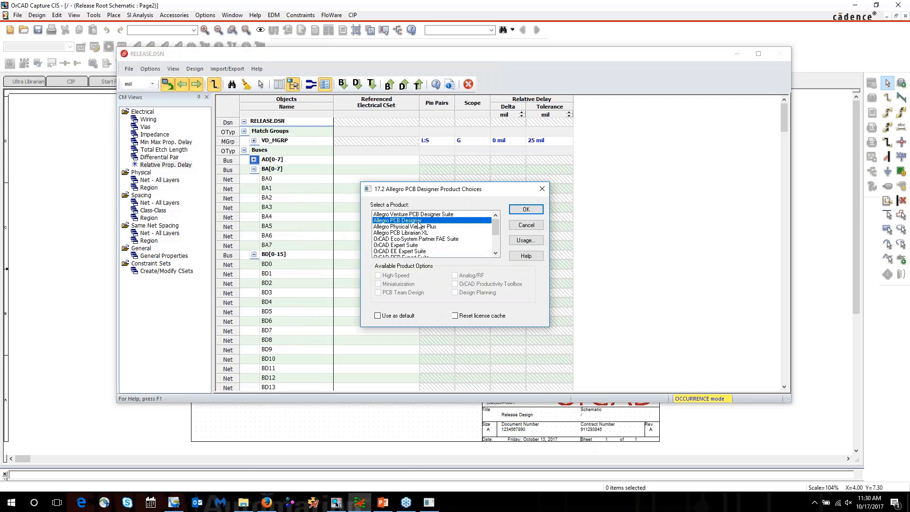
click(526, 210)
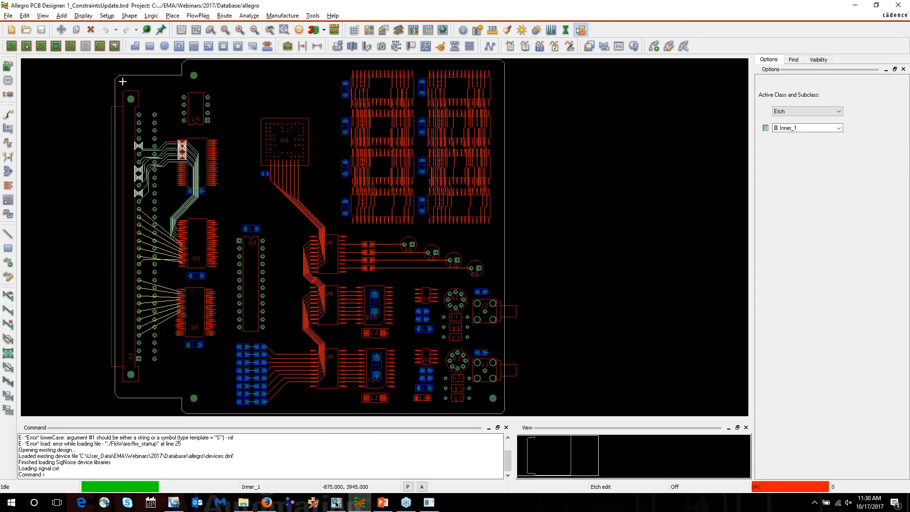
Open the design status and update the board's DRC
click(84, 16)
click(90, 27)
click(579, 30)
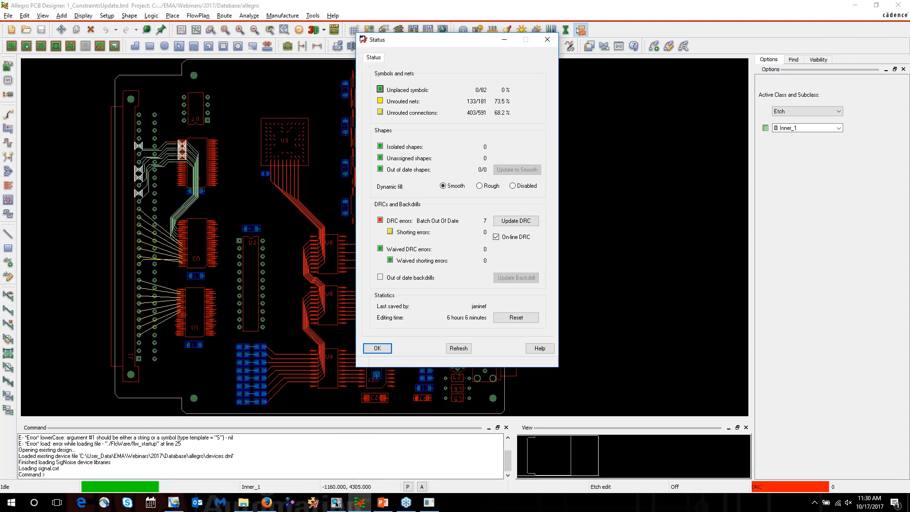
click(511, 222)
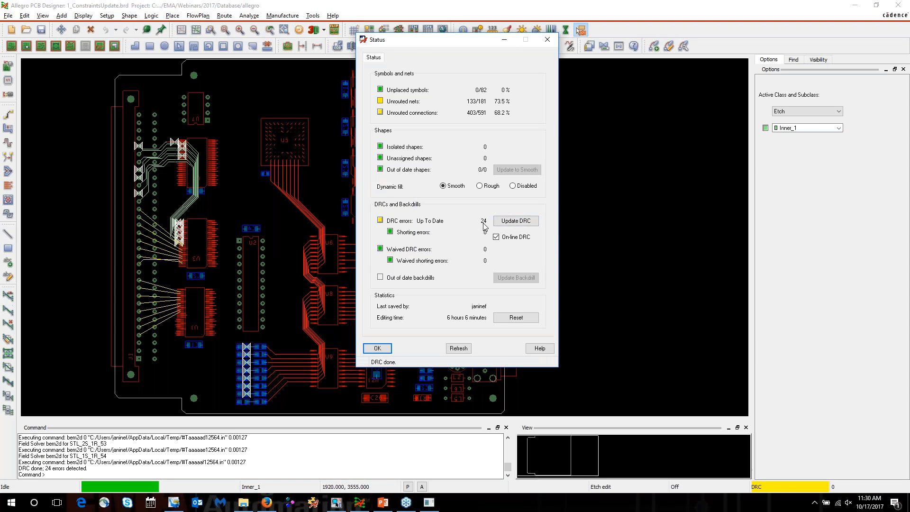
Locate the Maximum Via Count error on net D0 from the DRC report and inspect its marker on the board
click(380, 221)
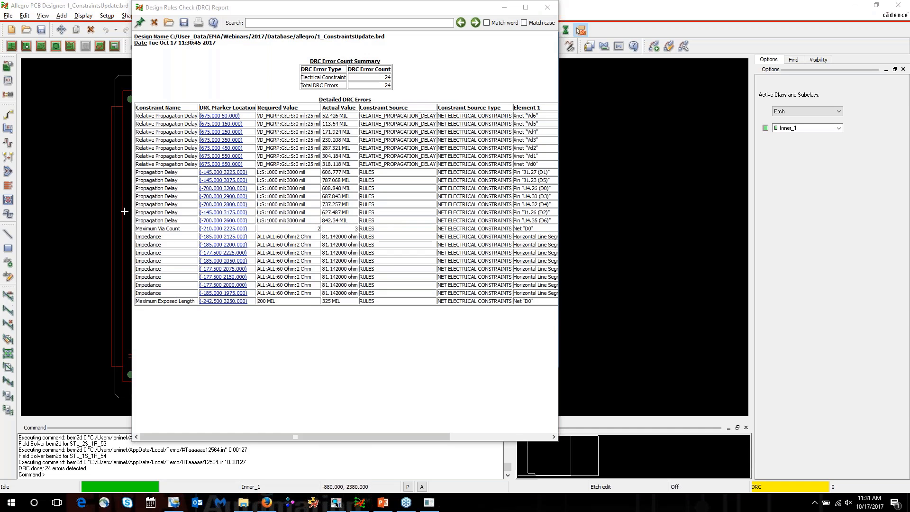
scroll(124, 208, up, 5)
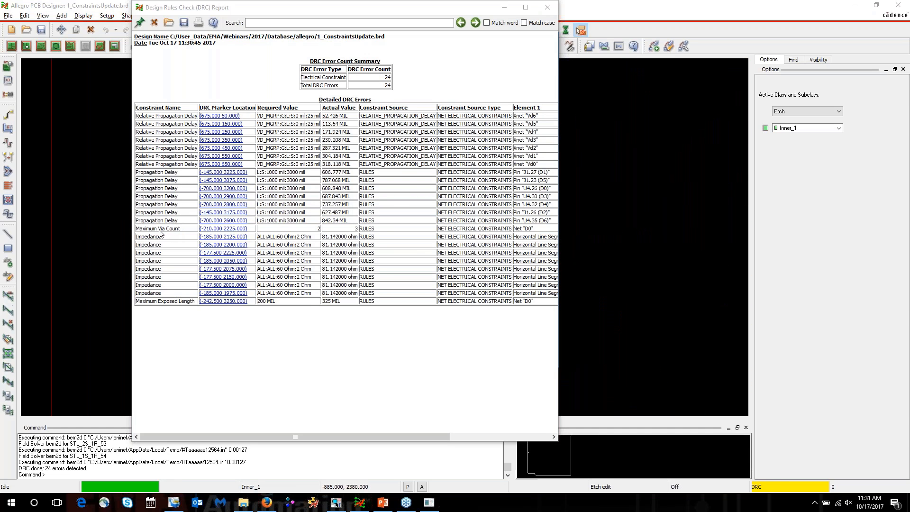
click(211, 230)
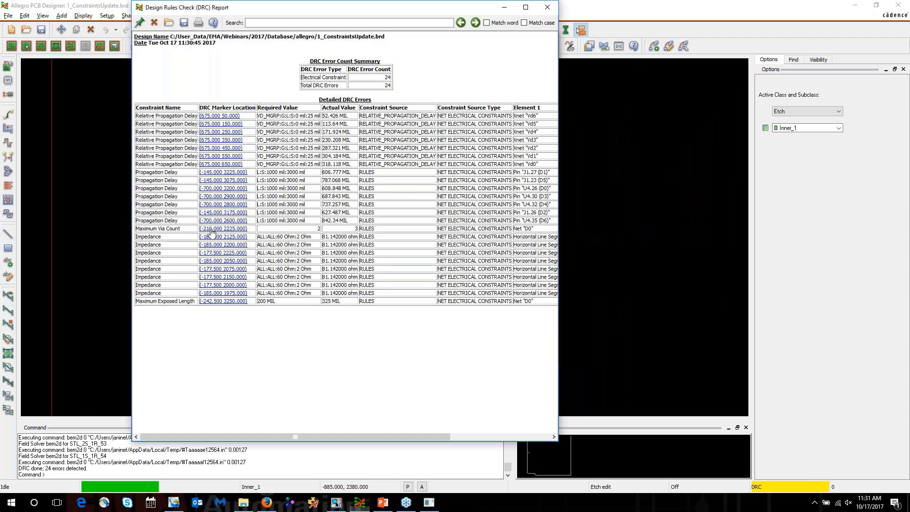
click(212, 231)
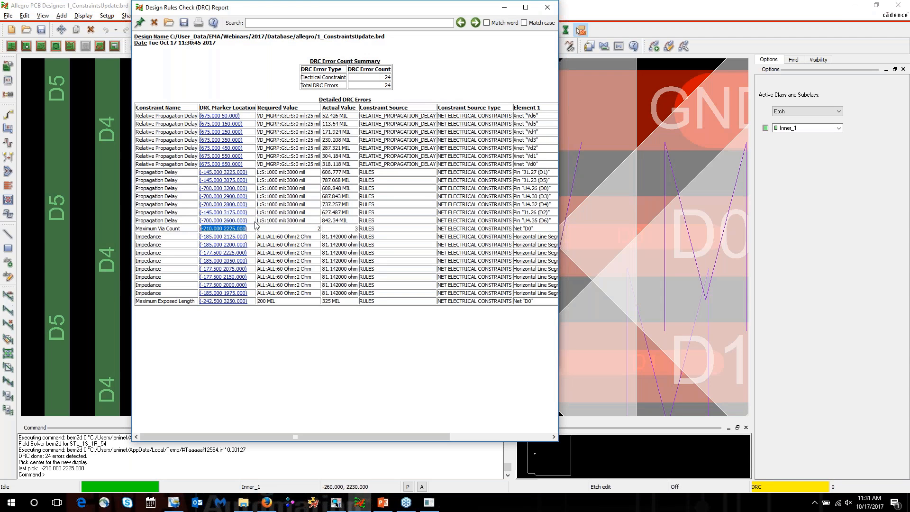
click(547, 7)
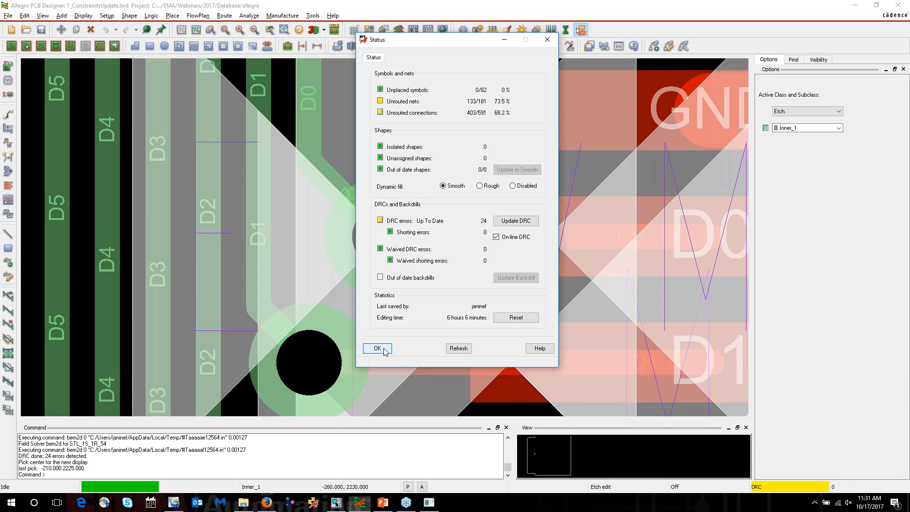
click(382, 347)
scroll(431, 240, down, 4)
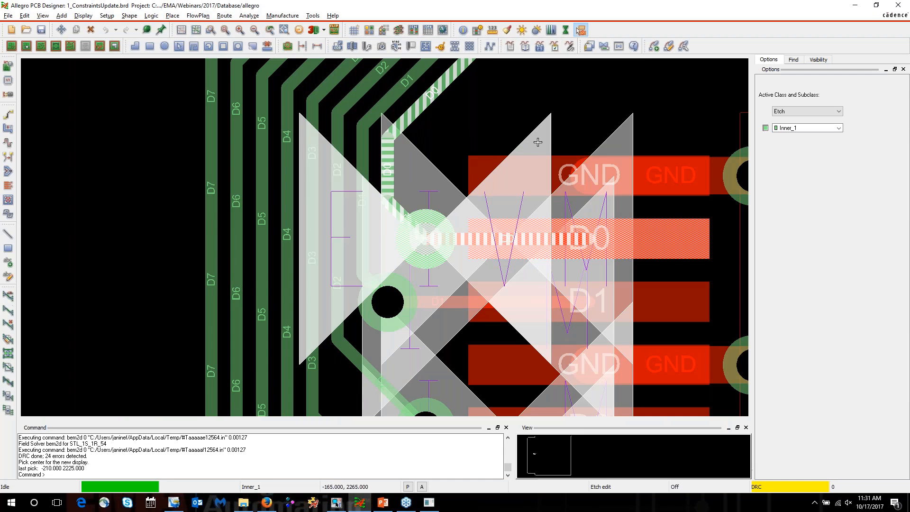
mouse_move(538, 140)
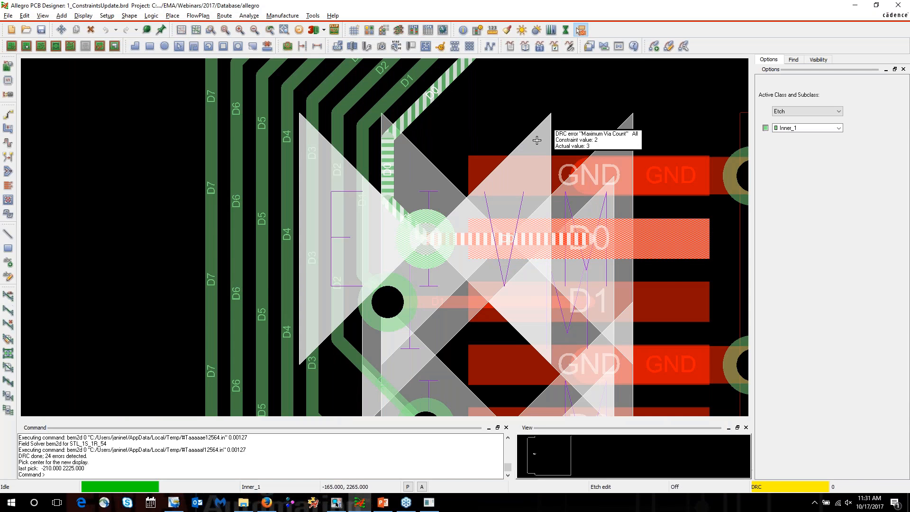
Delete the extra D0 via beside the D0 pad and the short Top etch segment connecting it to the pad
scroll(455, 243, down, 3)
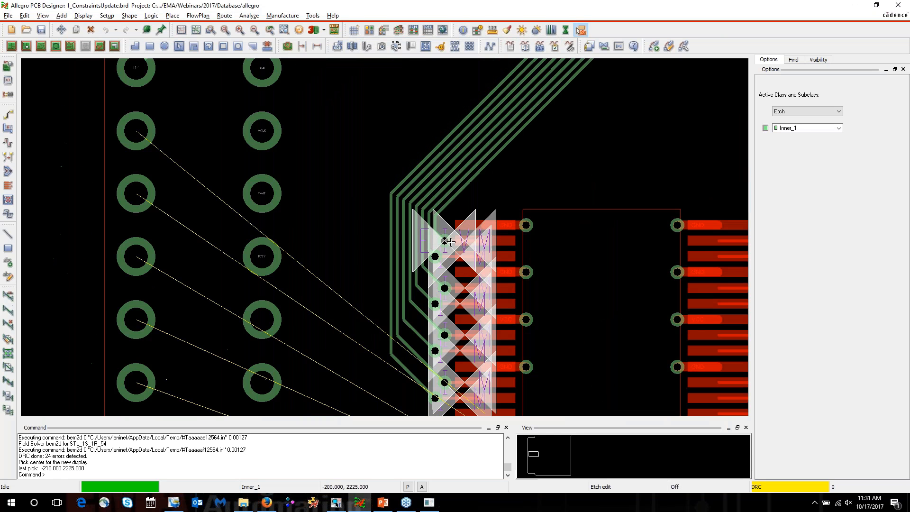
mouse_move(468, 245)
middle_down()
mouse_move(477, 240)
mouse_move(465, 226)
mouse_move(467, 244)
mouse_move(455, 234)
middle_up()
scroll(356, 179, up, 2)
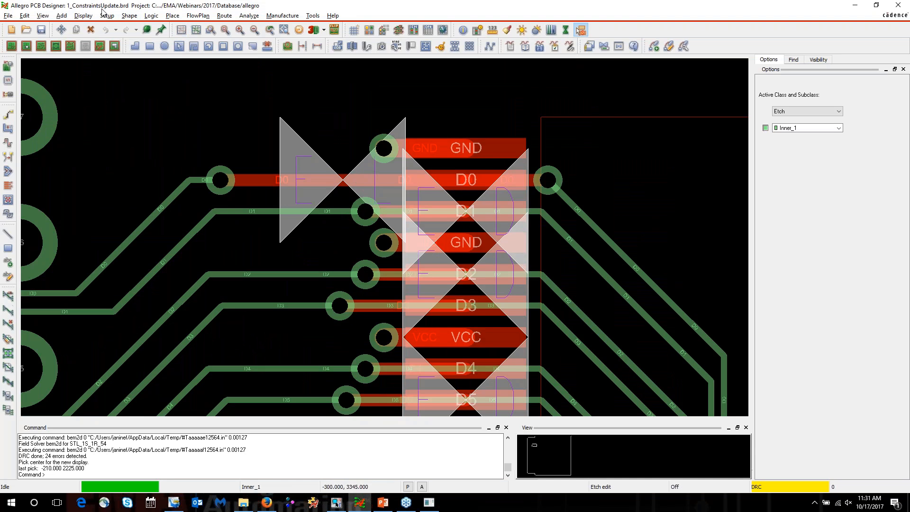
click(90, 29)
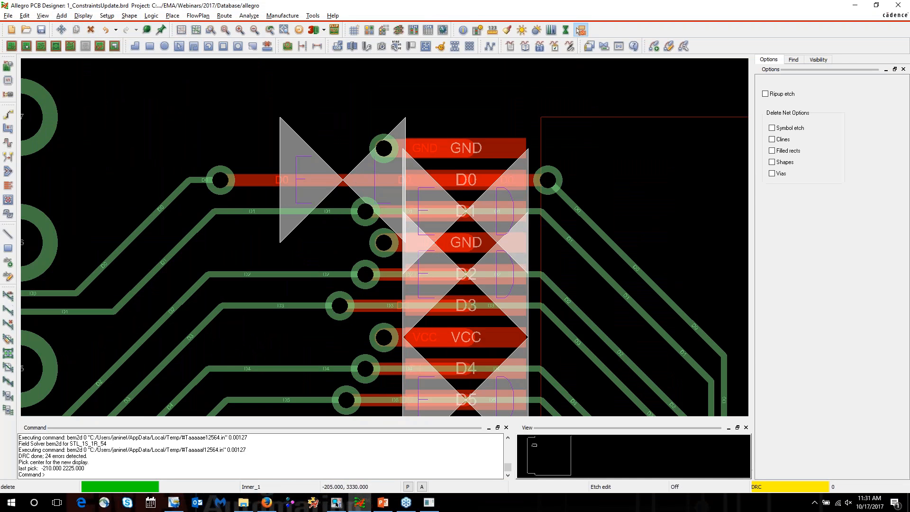
click(558, 177)
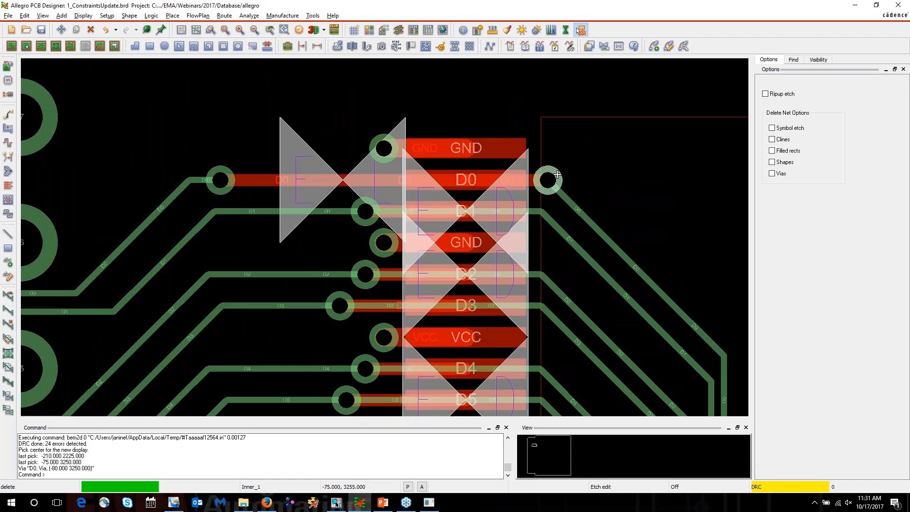
click(557, 174)
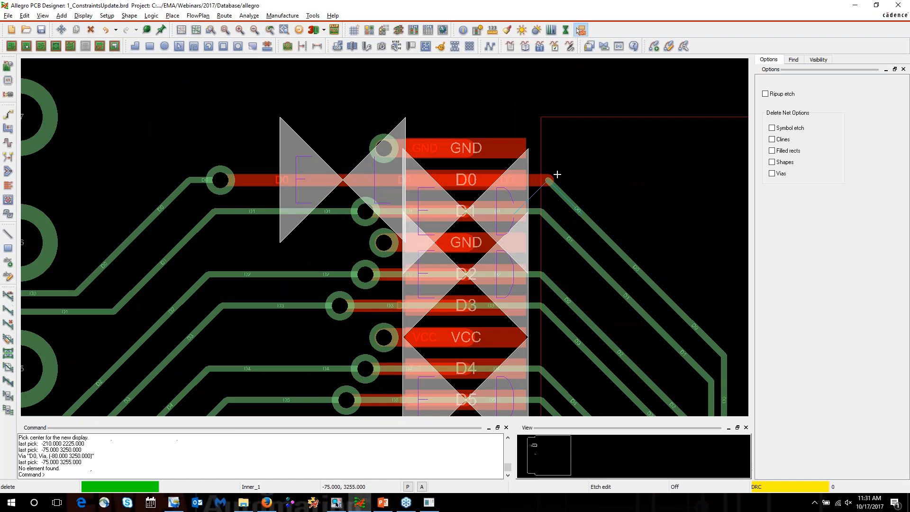
click(522, 180)
click(259, 84)
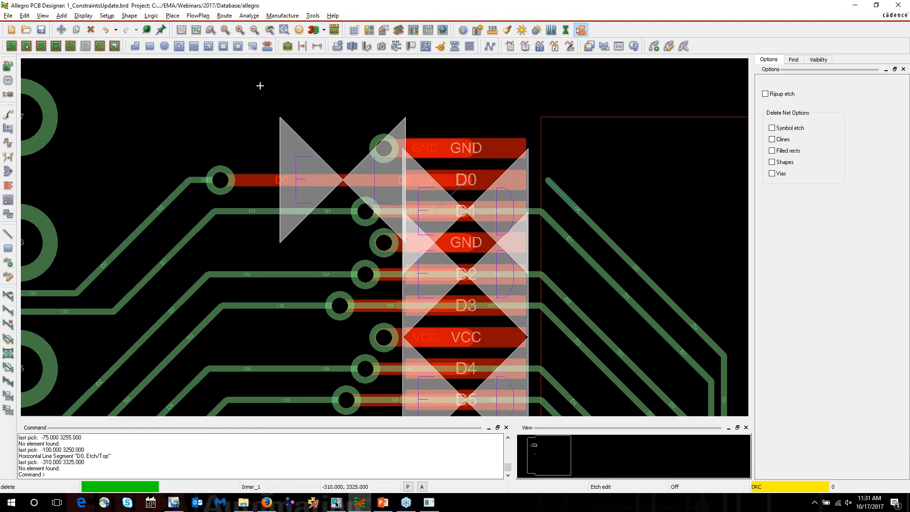
Route net D0 on Inner_1 from the open trace end across the D0 pad to its remaining via
click(8, 114)
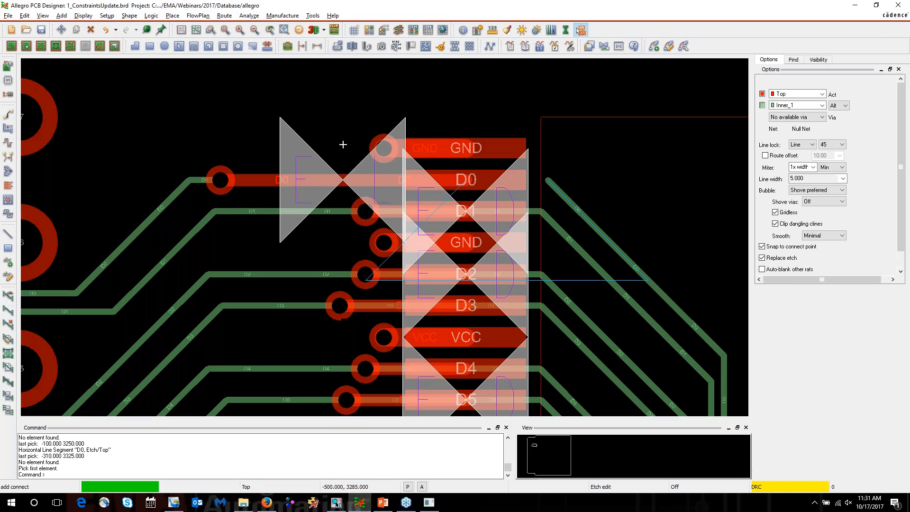
click(545, 180)
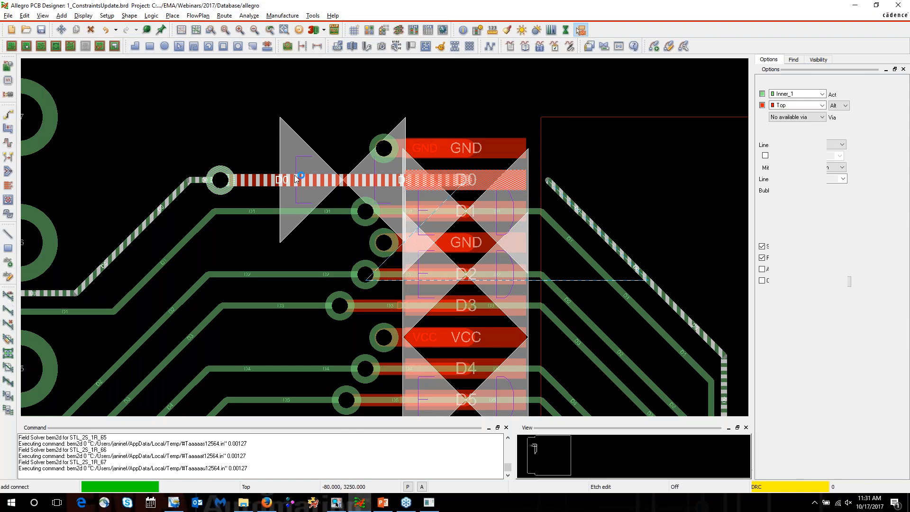
click(223, 179)
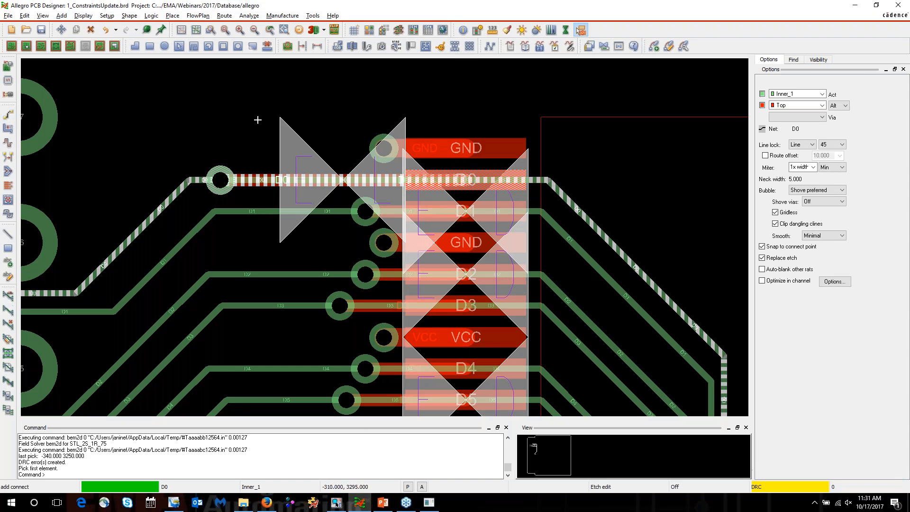
right_click(233, 116)
click(243, 130)
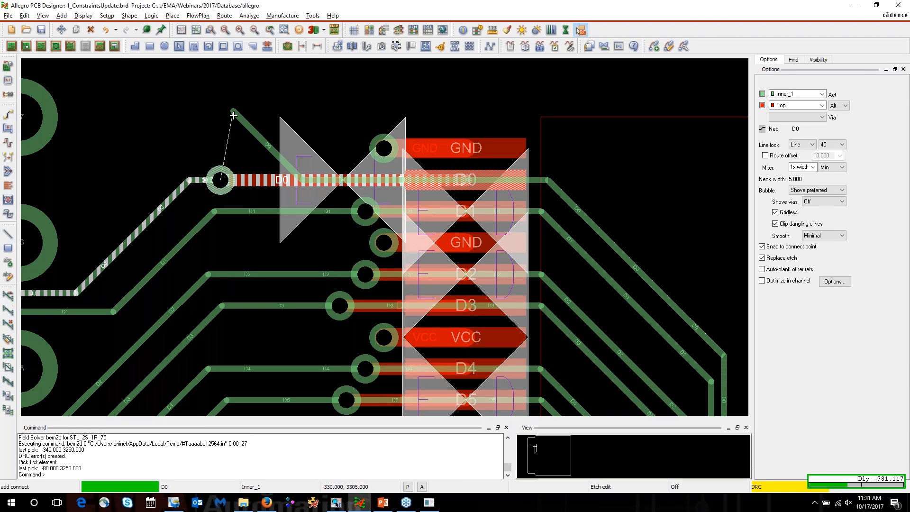
click(237, 155)
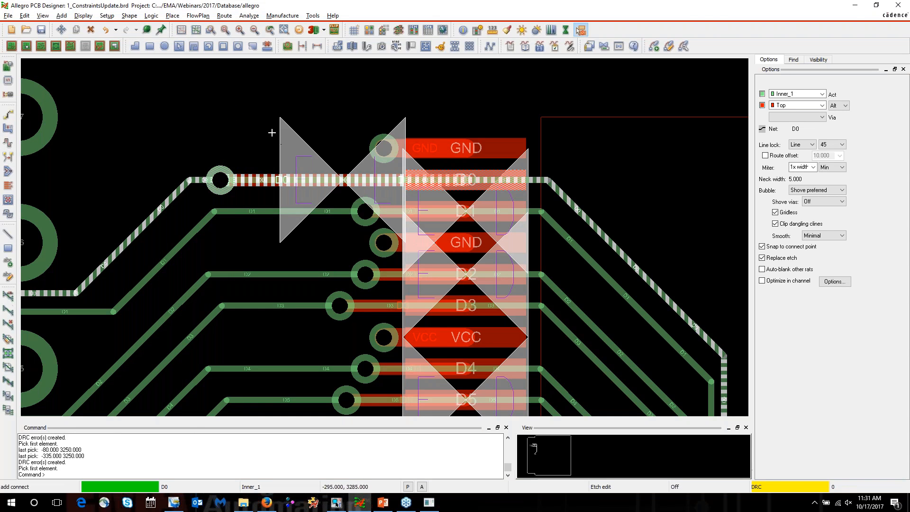
right_click(245, 111)
click(256, 119)
mouse_move(296, 142)
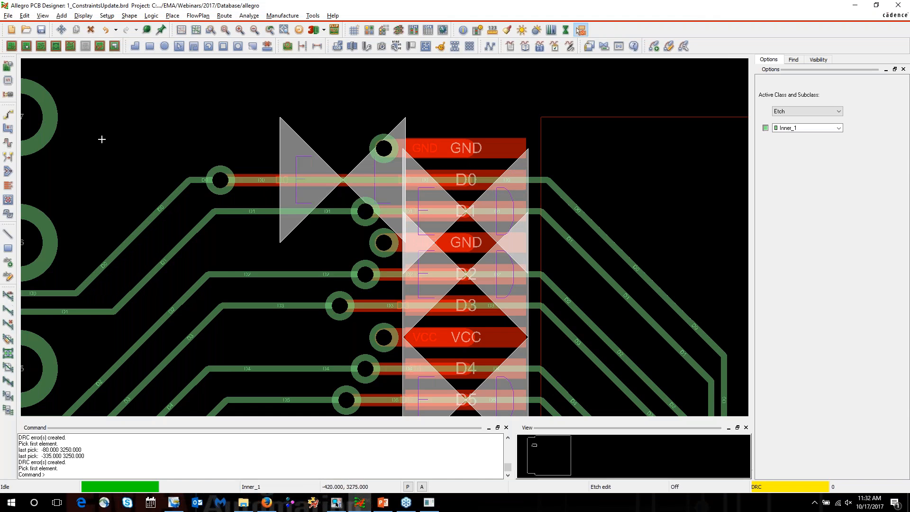
Slide the D0 via along its trace toward the D0 pad, to about -250, 3250
click(8, 116)
click(212, 184)
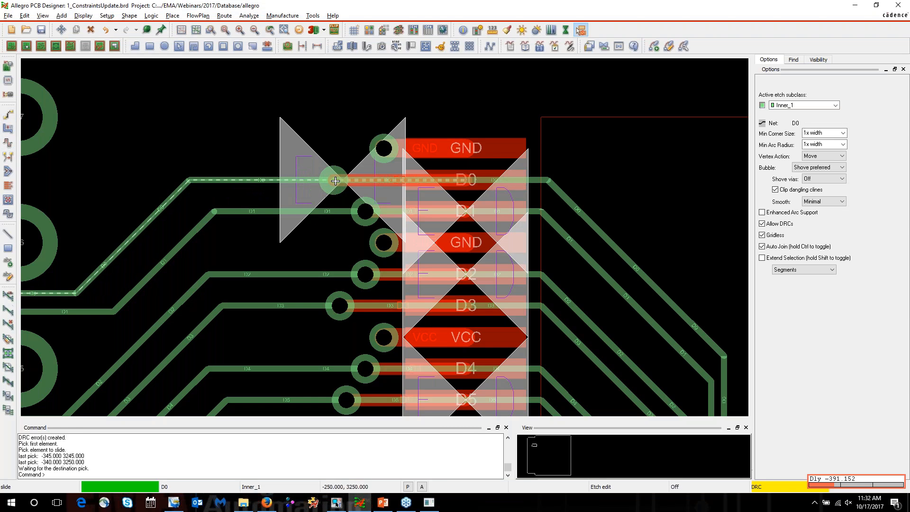
click(336, 181)
right_click(257, 118)
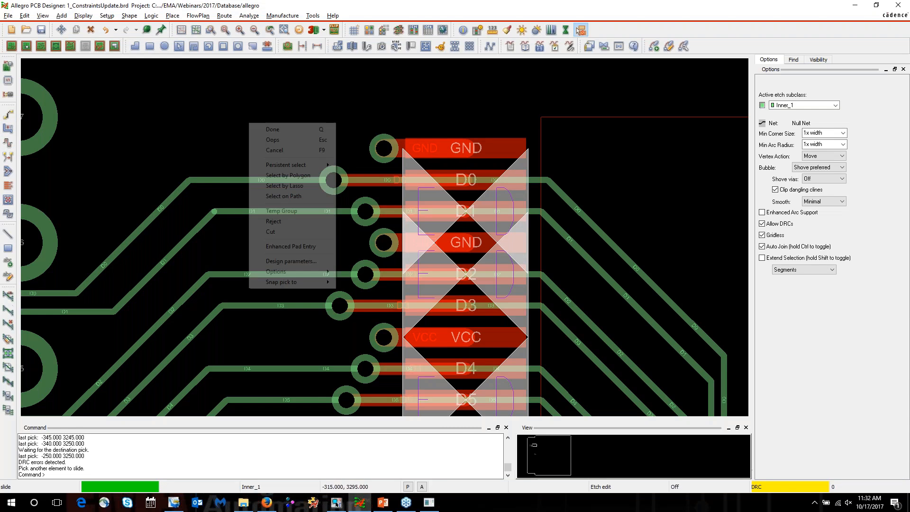
click(268, 129)
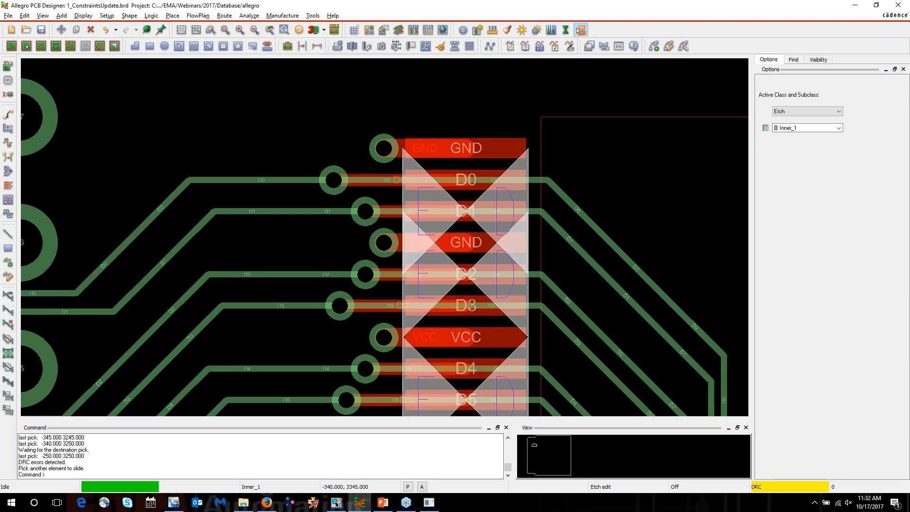
Open Constraint Manager from the board, expand bus D[0-7] in the net Wiring worksheet and analyze its exposed lengths
click(227, 31)
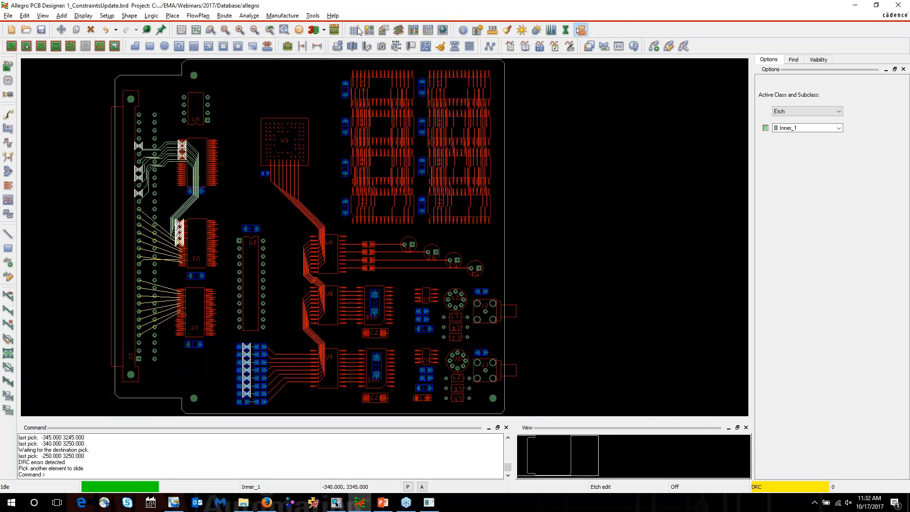
click(414, 31)
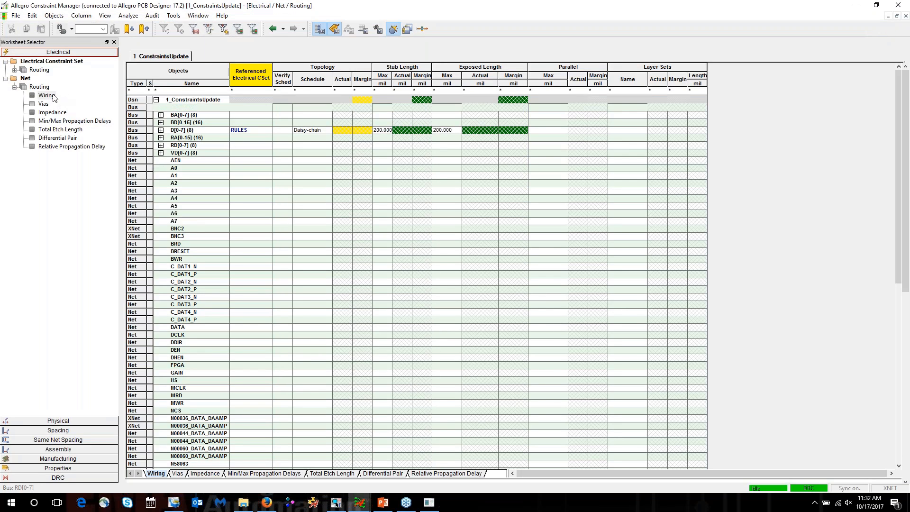
click(161, 130)
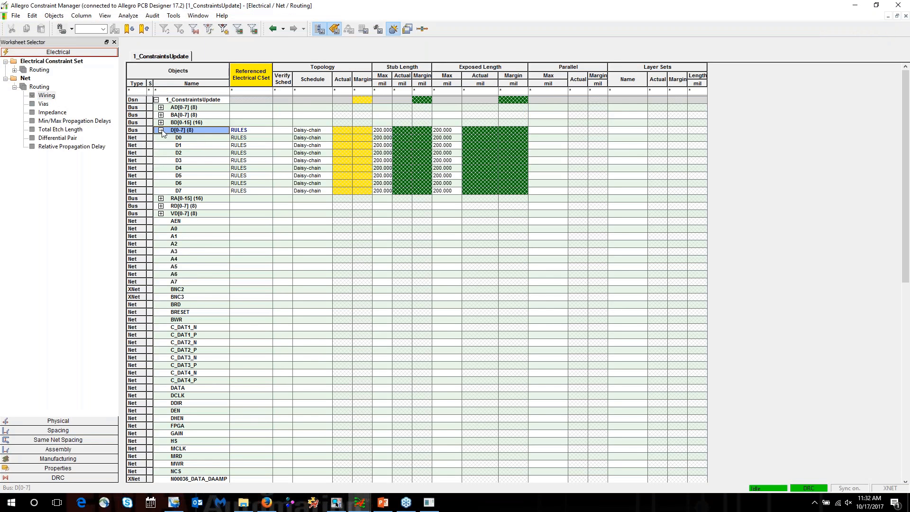
right_click(456, 131)
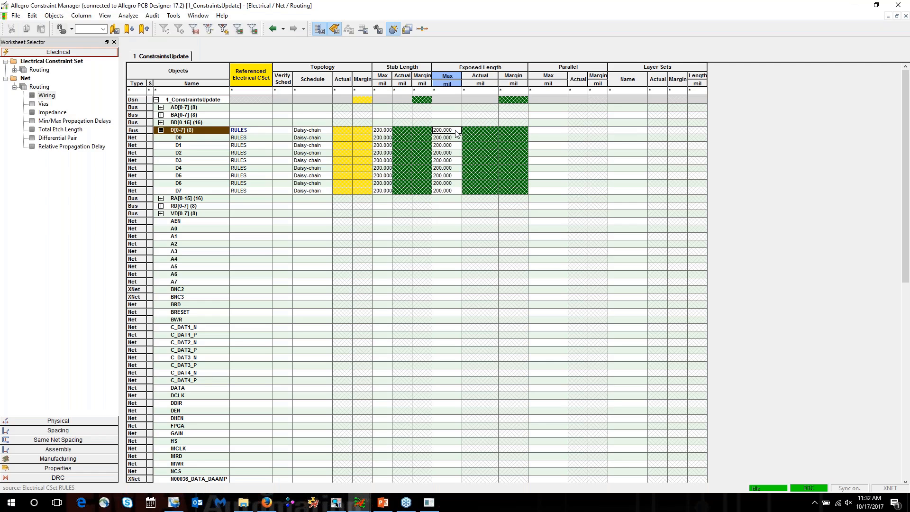
click(481, 138)
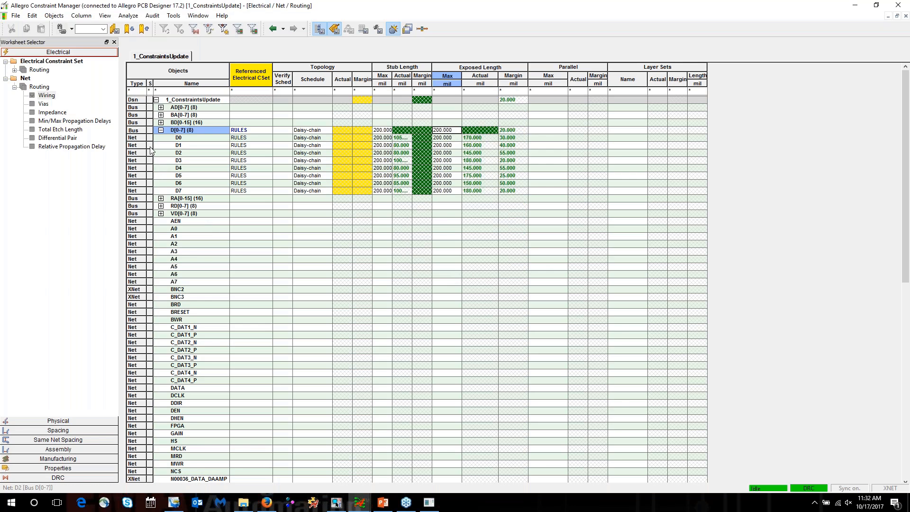
Review the D[0-7] bus results in the Vias, Impedance and Min/Max Propagation Delays net worksheets
click(44, 104)
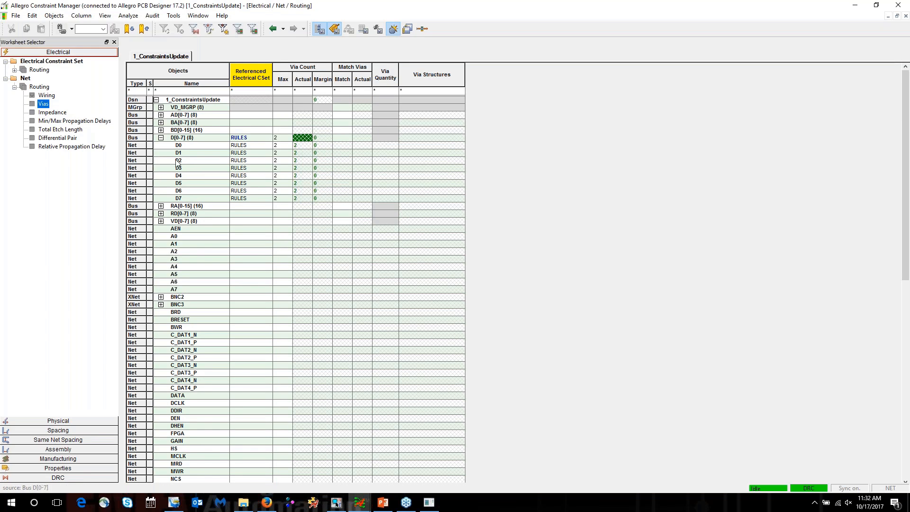
click(52, 113)
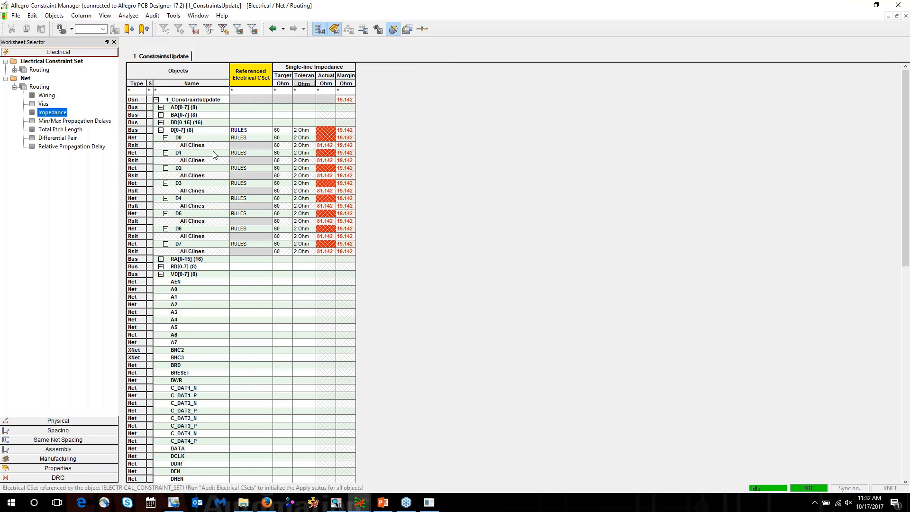
click(65, 123)
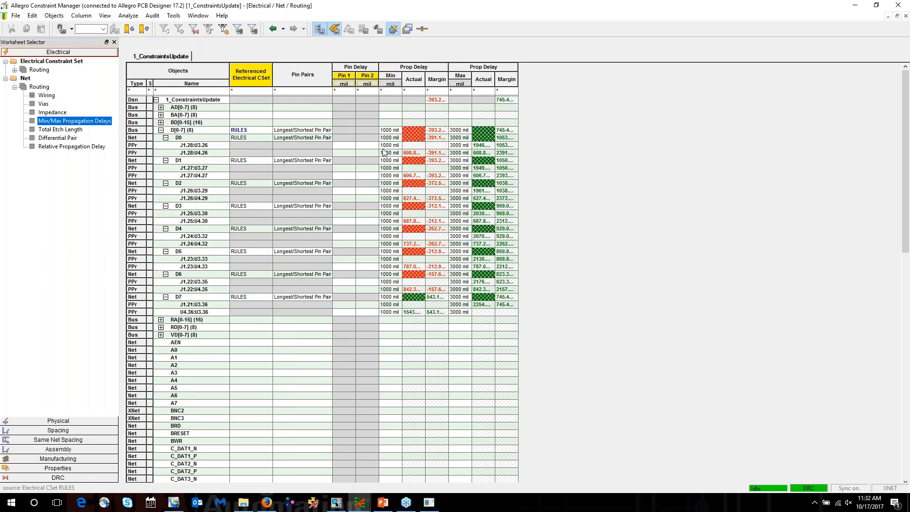
Open the net Relative Propagation Delay worksheet, expand match group VD_MGRP and analyze its Delta:Tolerance results
click(81, 148)
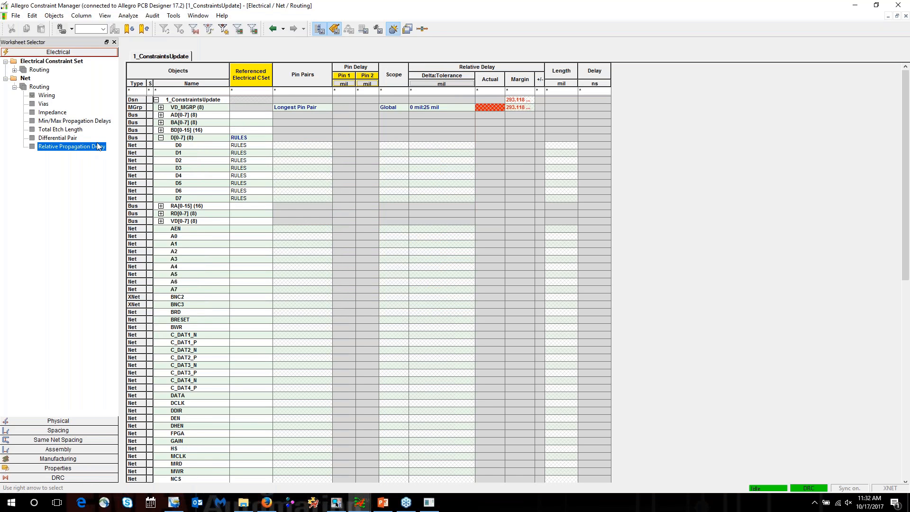
click(161, 108)
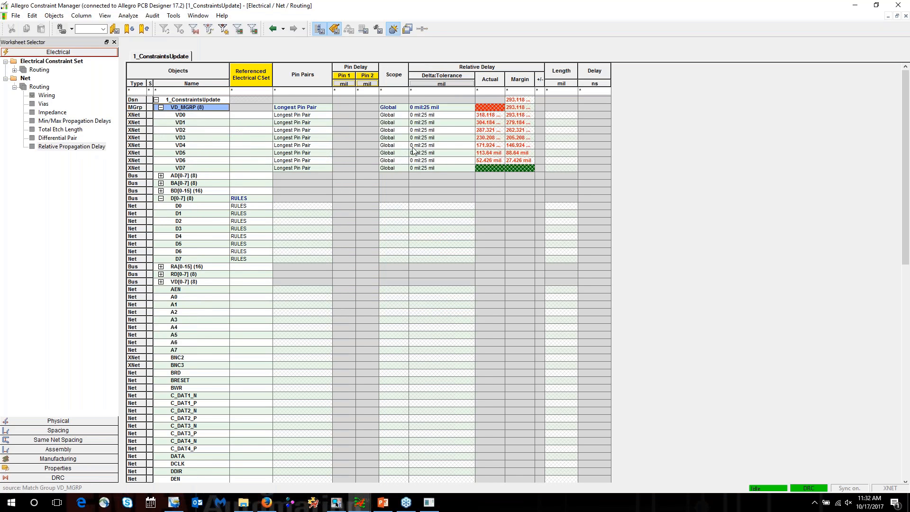
click(462, 107)
right_click(468, 108)
click(478, 113)
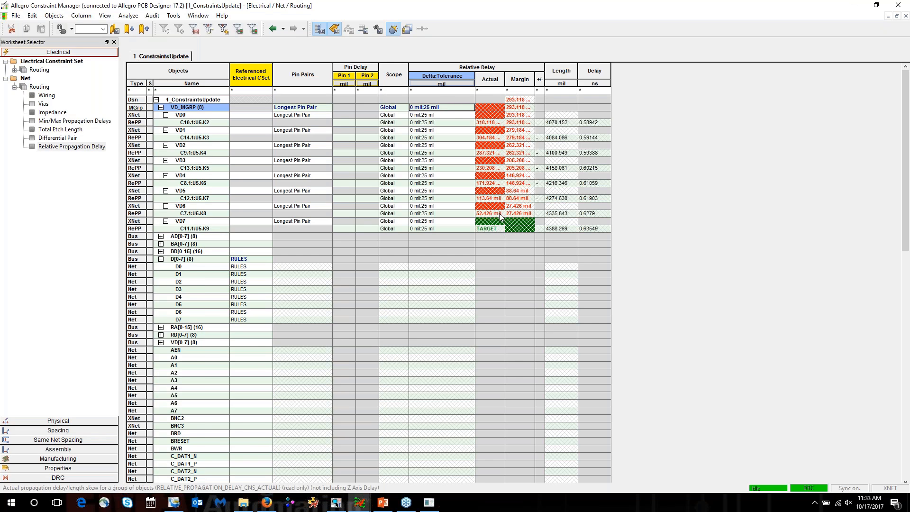
Return to the board and delay-tune net D0 with accordions from about -650, 3165 to -540, 3195 and from -450, 3170 to -400, 3240
click(855, 5)
scroll(152, 168, up, 4)
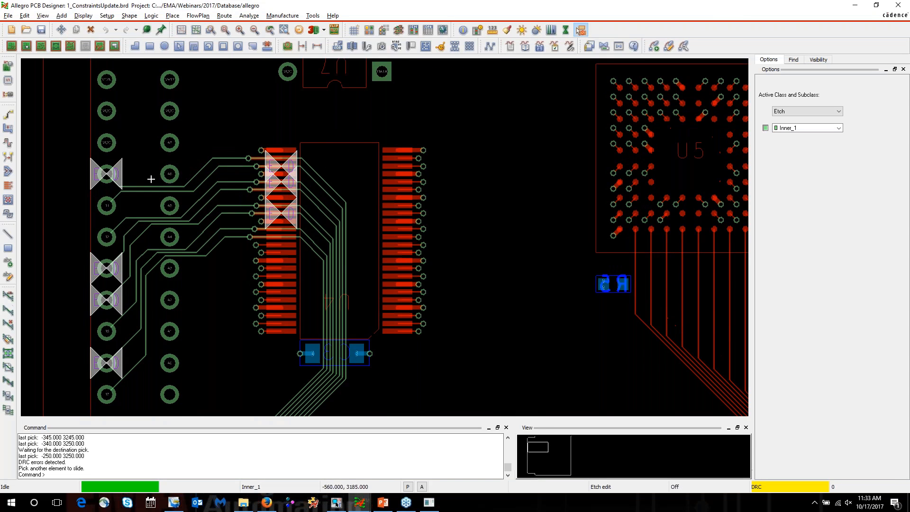
scroll(148, 177, up, 2)
click(8, 143)
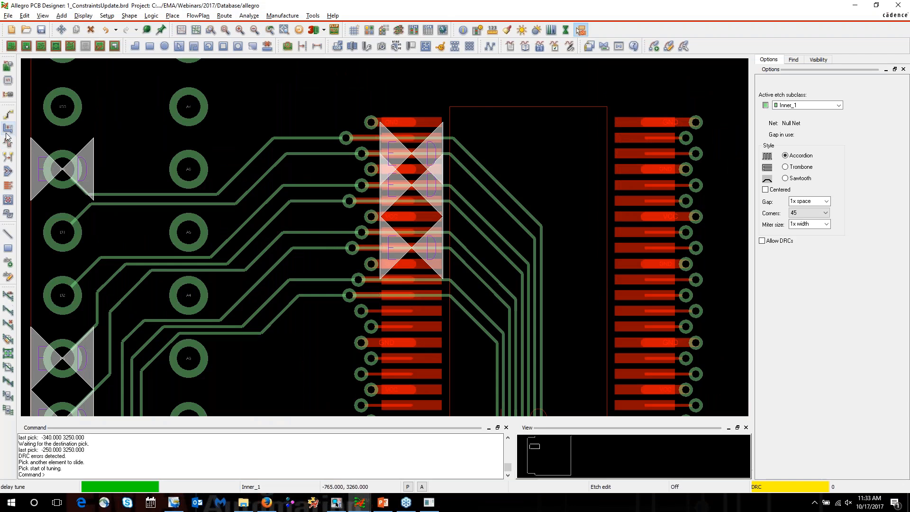
click(95, 193)
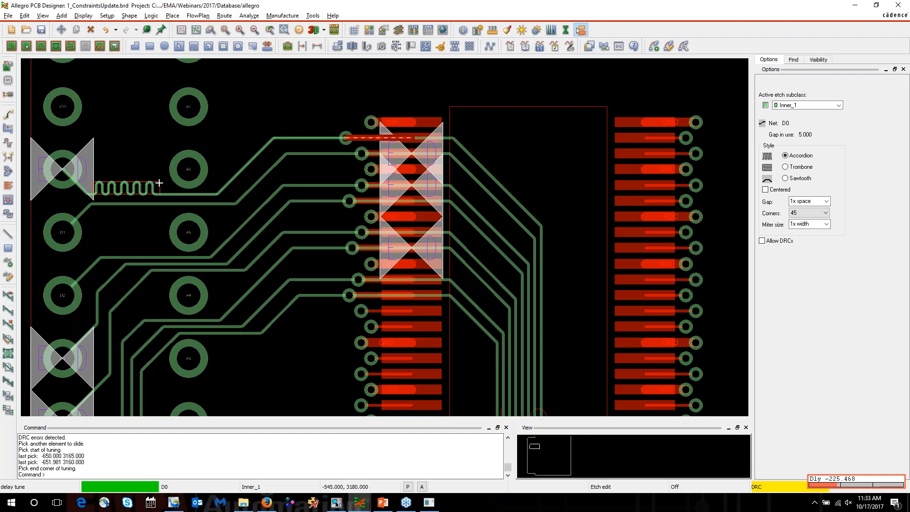
click(163, 174)
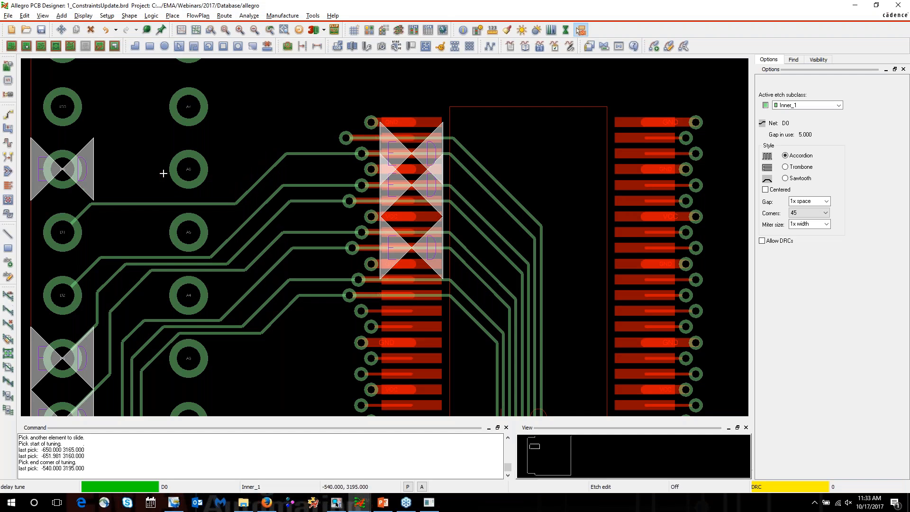
click(219, 189)
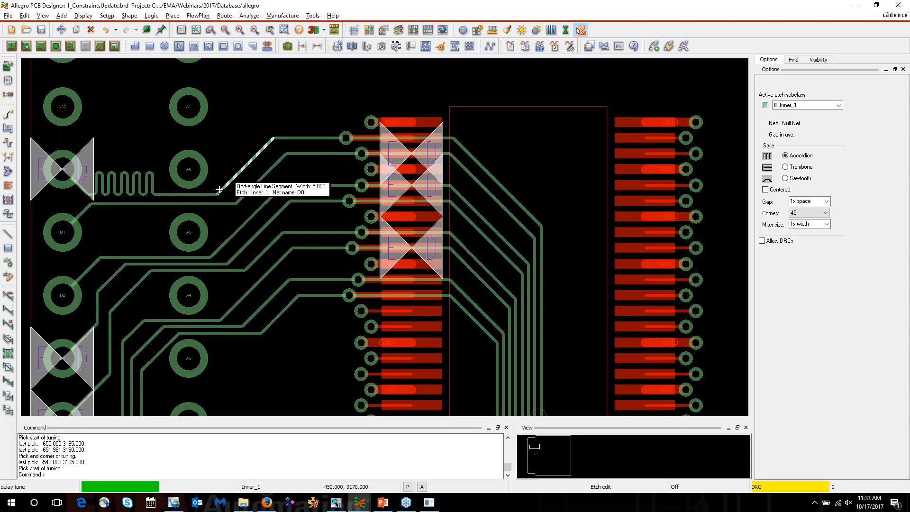
click(250, 144)
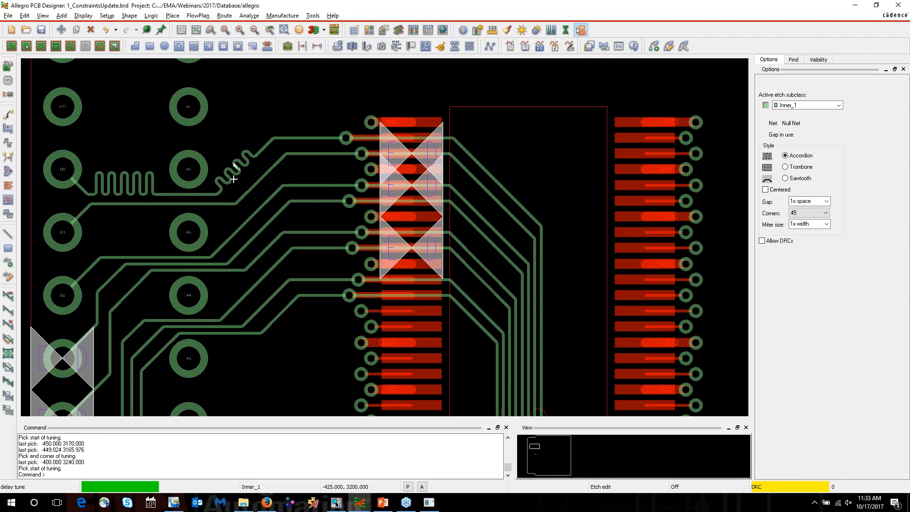
Delay-tune net D1 with accordions from about -645, 3140 to -545, 3115 and from -420, 3155 to -365, 3235
click(96, 207)
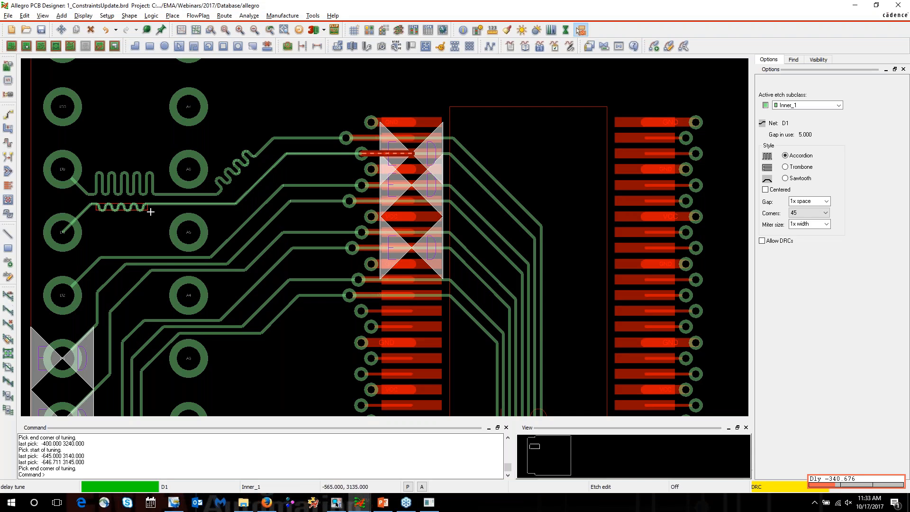
click(159, 223)
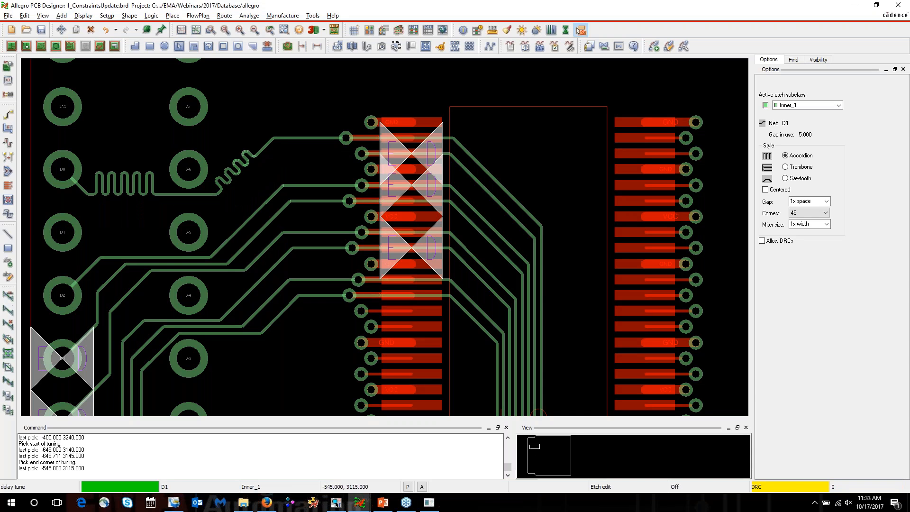
click(240, 197)
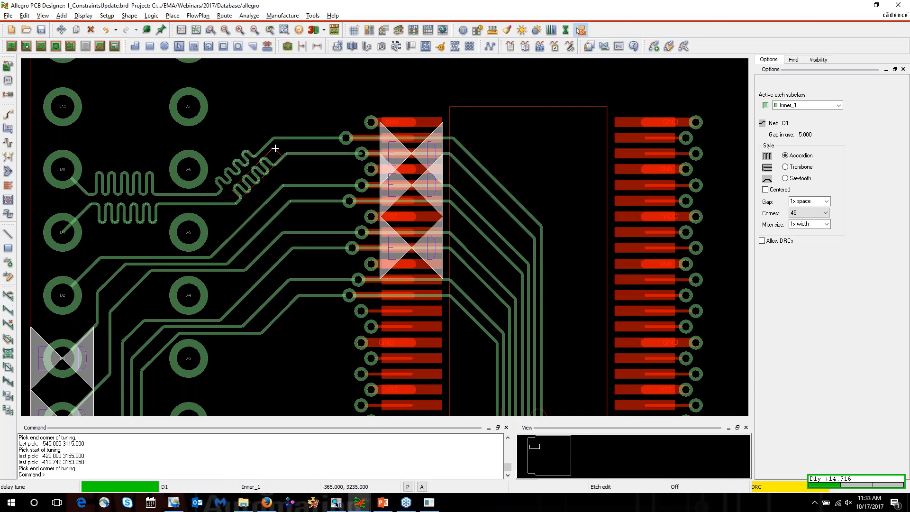
click(276, 144)
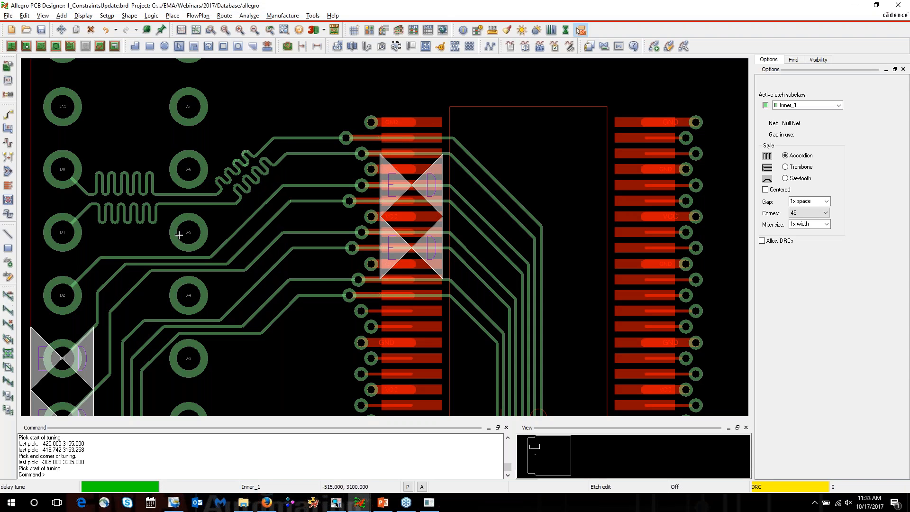
Delay-tune net D2 with three accordions ending at about -555, 3090, at -380, 3170 on the diagonal, and at -270, 3190 near its via
click(110, 259)
click(156, 240)
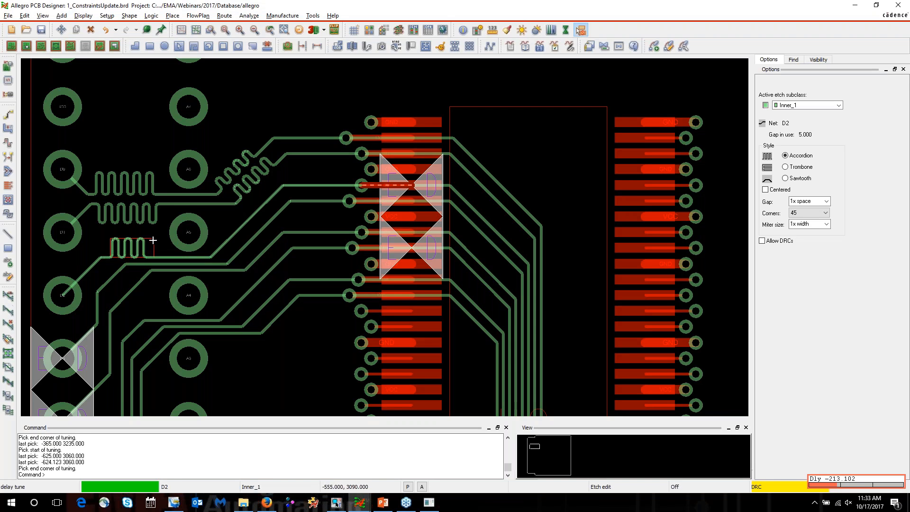
click(214, 250)
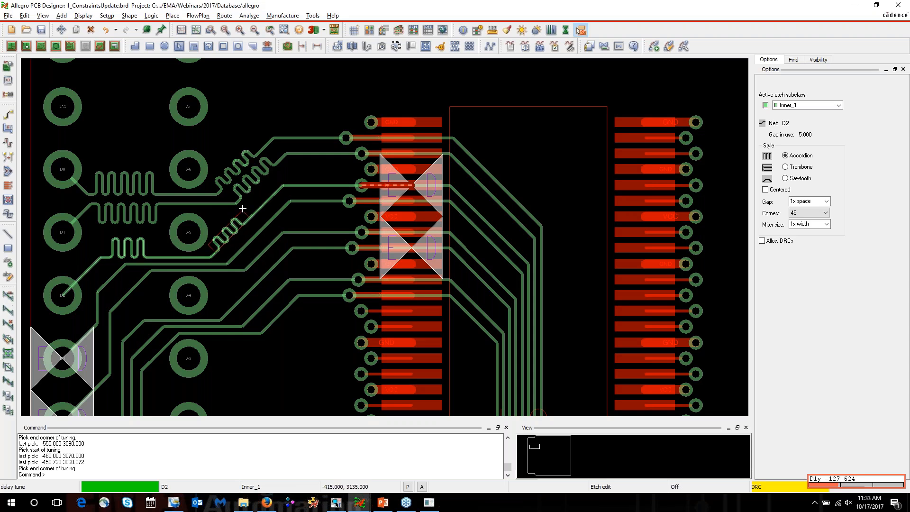
click(264, 188)
click(292, 184)
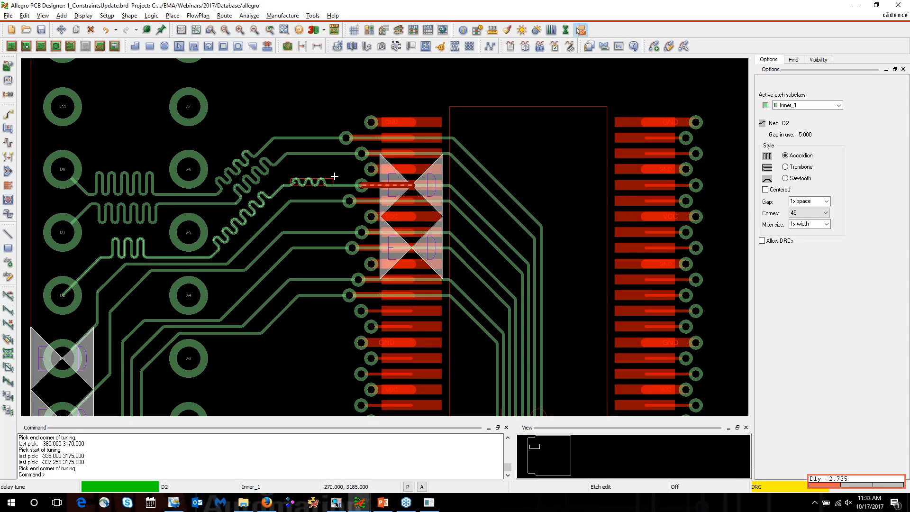
click(335, 176)
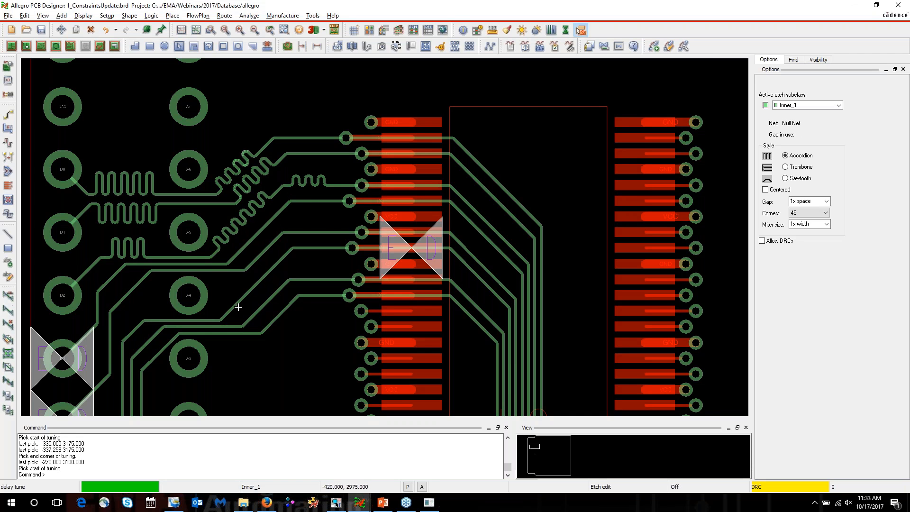
Finish delay tuning and change the line width of the eight short pad-to-via traces on U3 to 10.000
scroll(167, 160, down, 4)
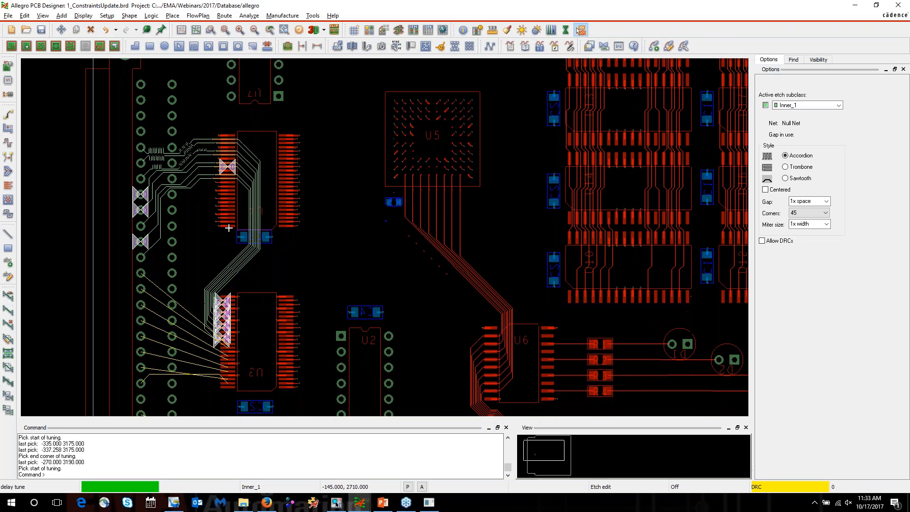
scroll(220, 325, up, 5)
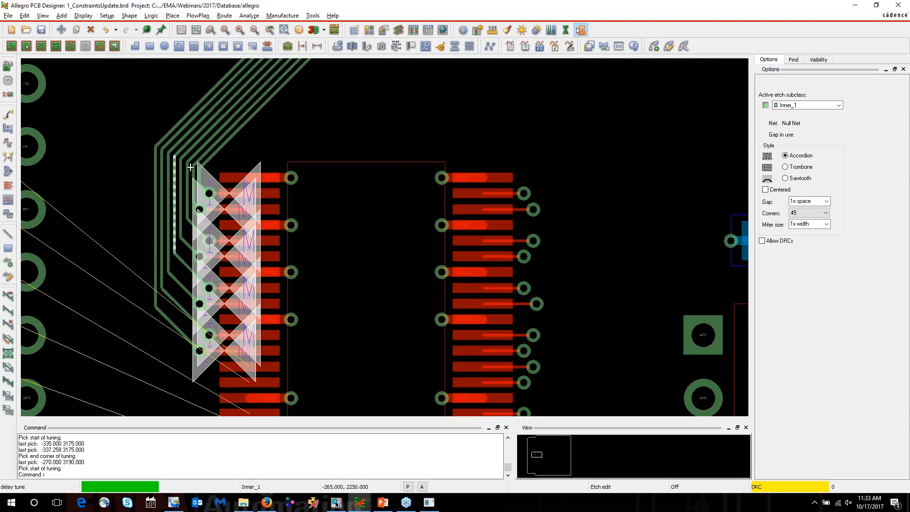
right_click(280, 129)
click(289, 133)
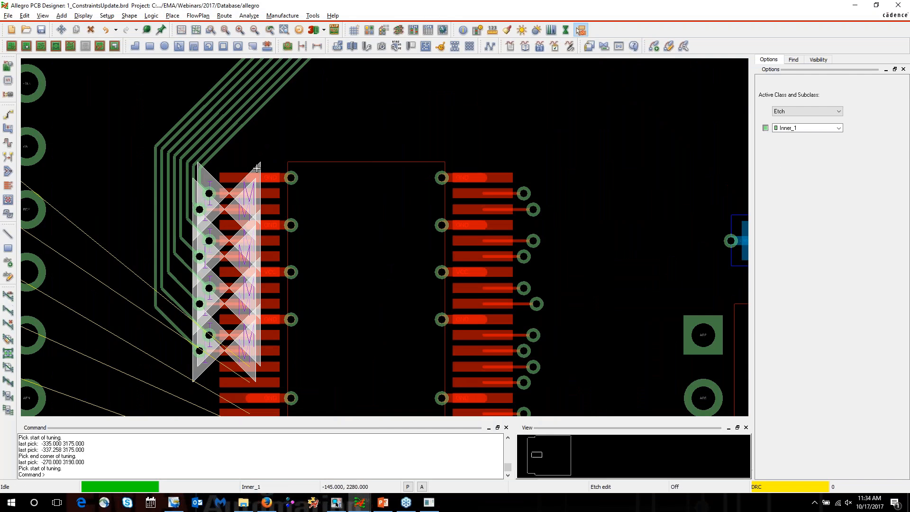
mouse_move(257, 168)
click(28, 16)
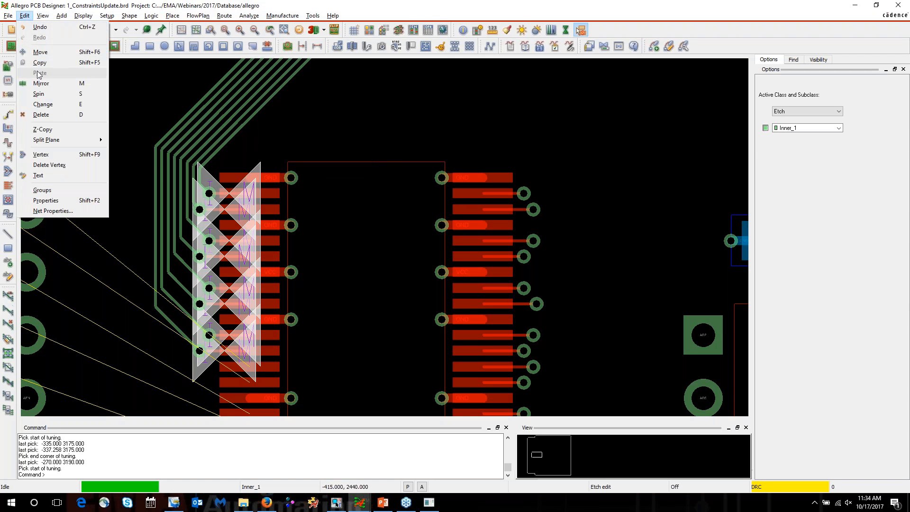
click(40, 98)
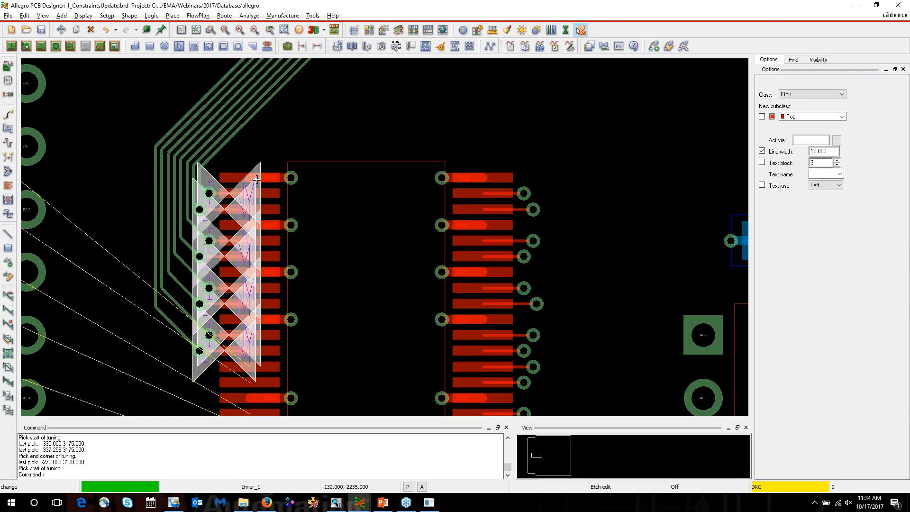
drag(218, 183, 224, 364)
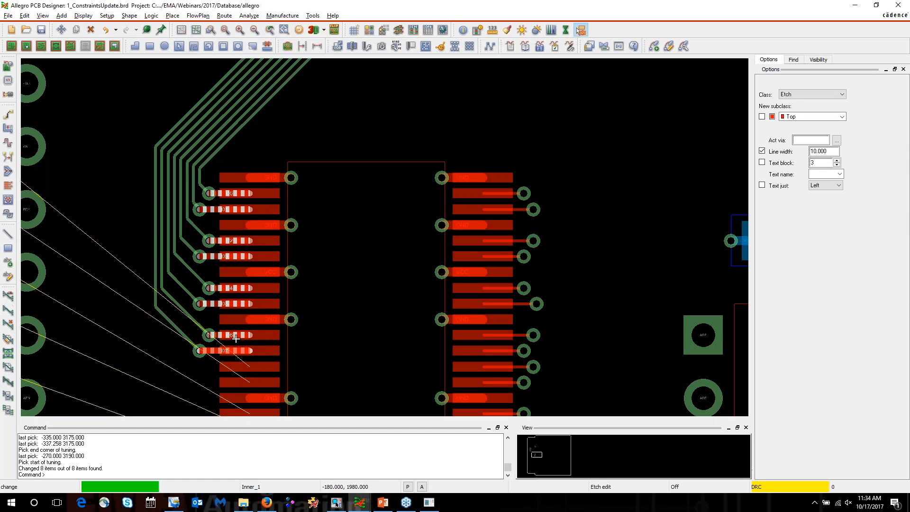
right_click(321, 118)
click(325, 122)
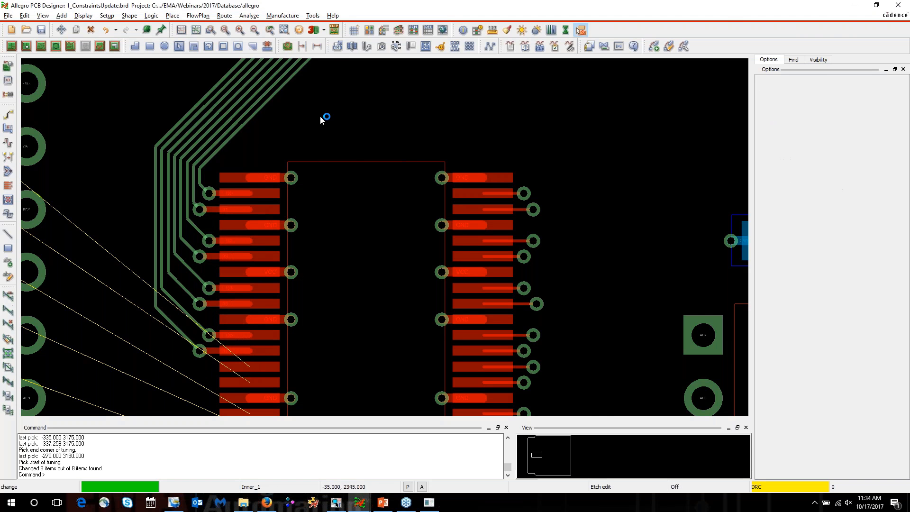
Examine the Relative Propagation Delay DRC error on net VD0 at the resistors beside U9
scroll(306, 119, down, 2)
scroll(321, 133, down, 1)
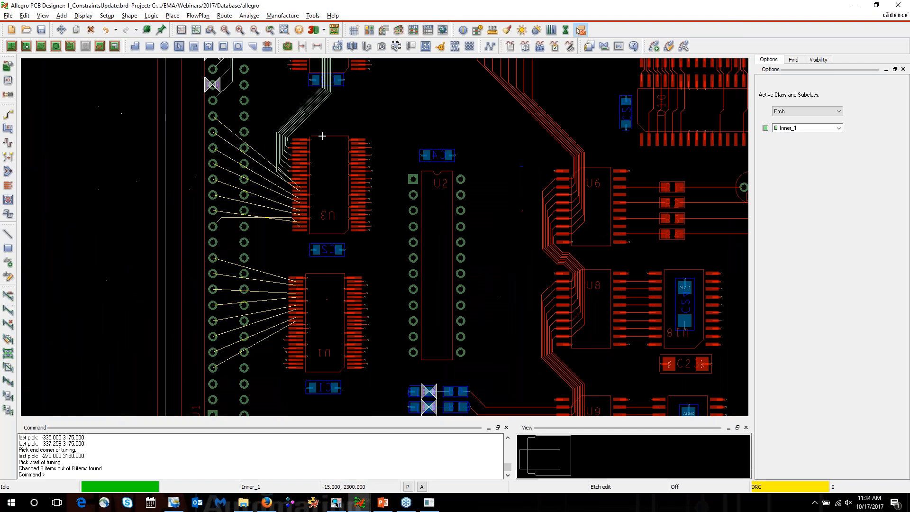
mouse_move(360, 141)
middle_down()
mouse_move(374, 154)
mouse_move(353, 140)
mouse_move(364, 151)
middle_up()
scroll(353, 140, up, 3)
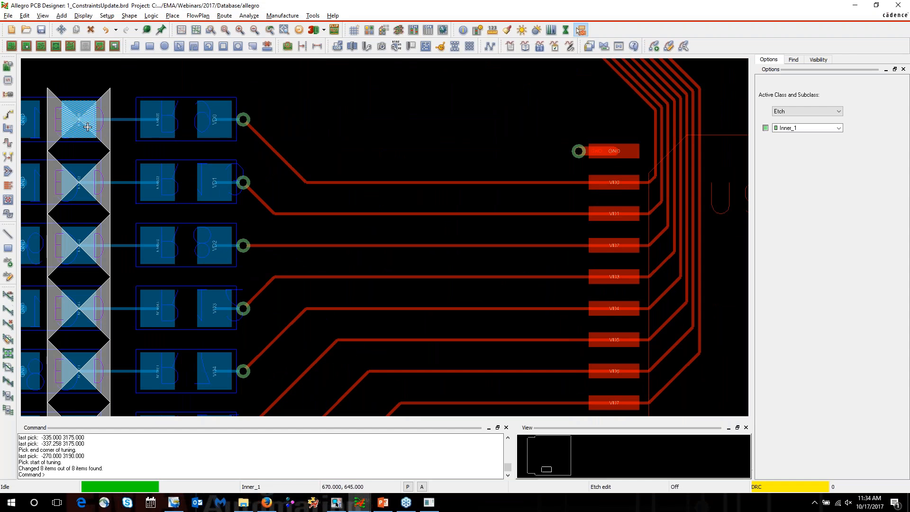
click(86, 113)
mouse_move(102, 110)
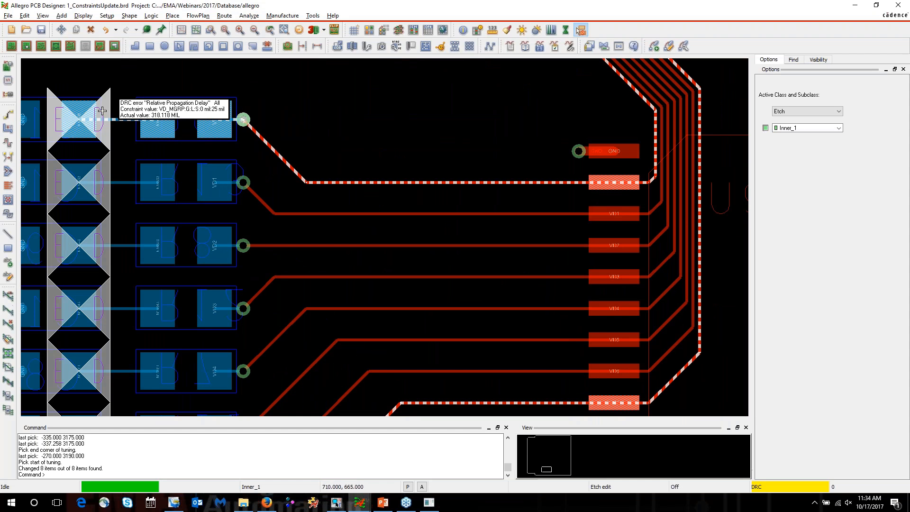
scroll(109, 106, down, 2)
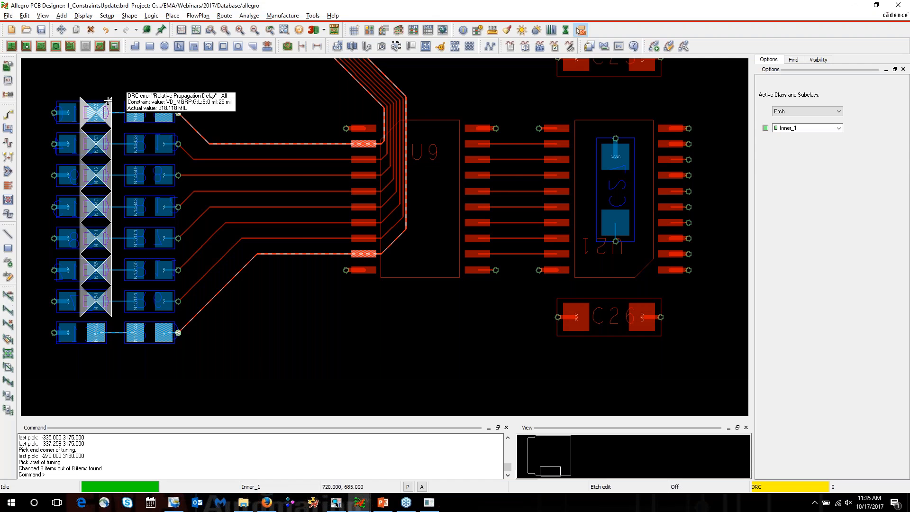
scroll(248, 140, up, 2)
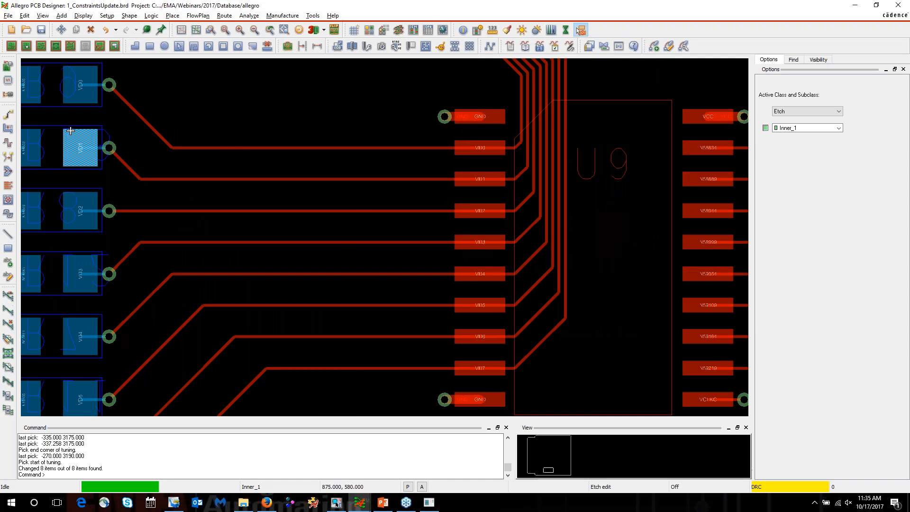
Add accordion delay tuning to the VD0 trace beside U9, from about 1100, 550 to 1200, 585
click(8, 143)
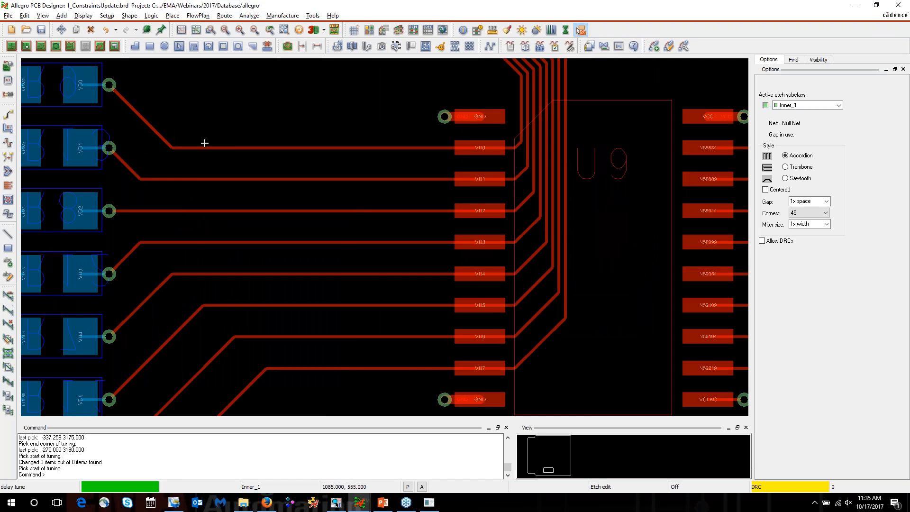
click(213, 147)
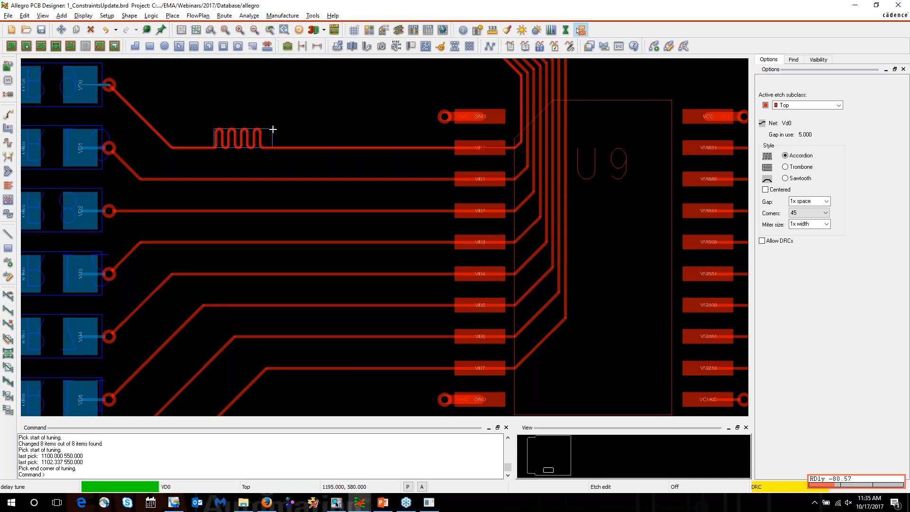
click(275, 128)
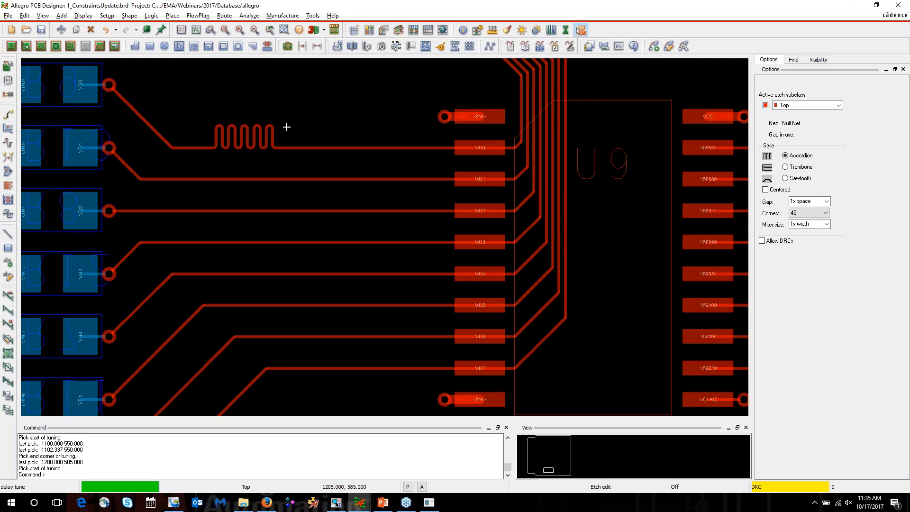
Add accordion delay tuning to VD1, VD2 and VD3, ending at about 1225, 530, at 1220, 480 and at 1230, 425
click(218, 178)
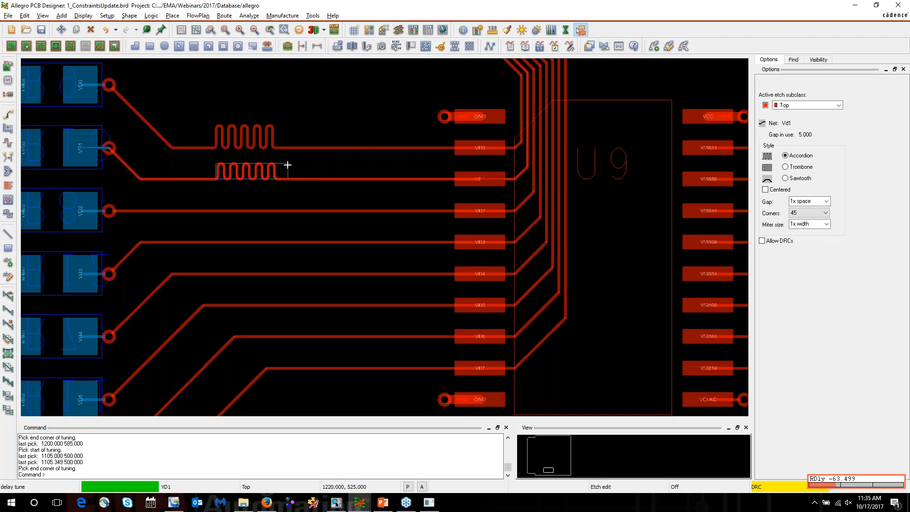
click(287, 162)
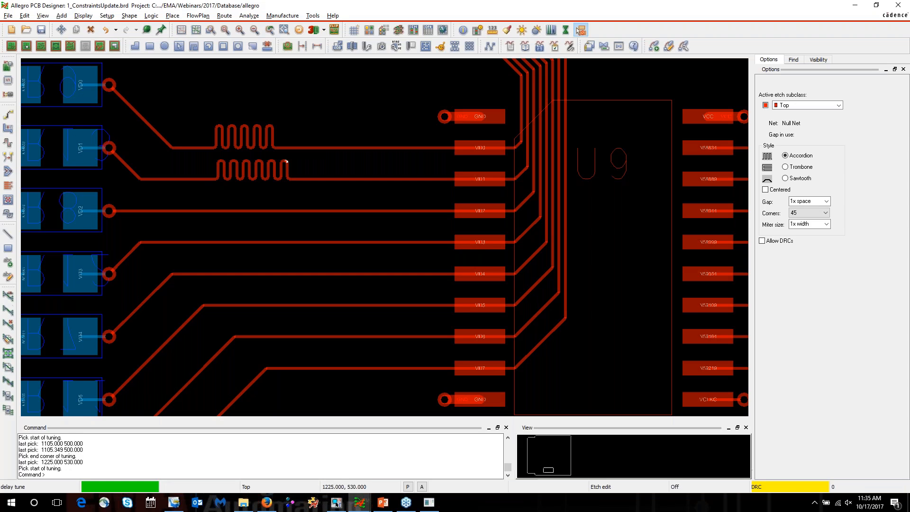
click(223, 211)
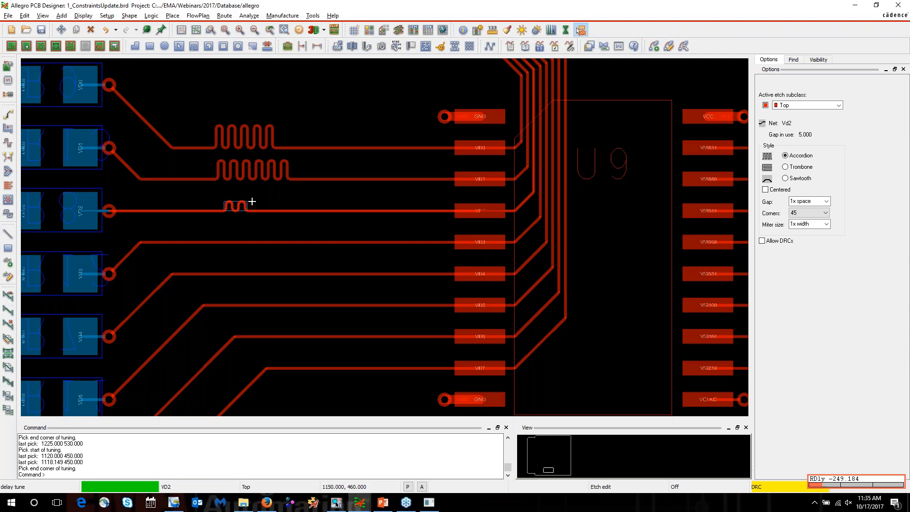
click(282, 193)
click(231, 241)
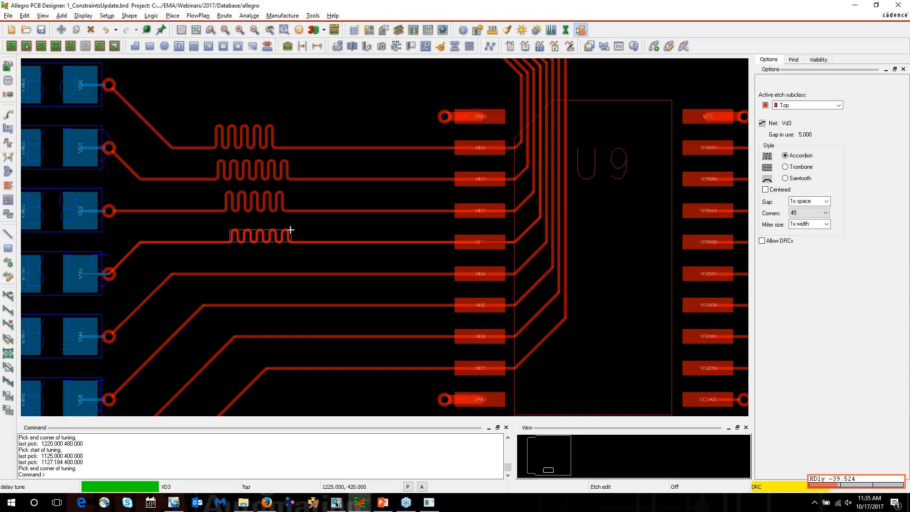
click(290, 227)
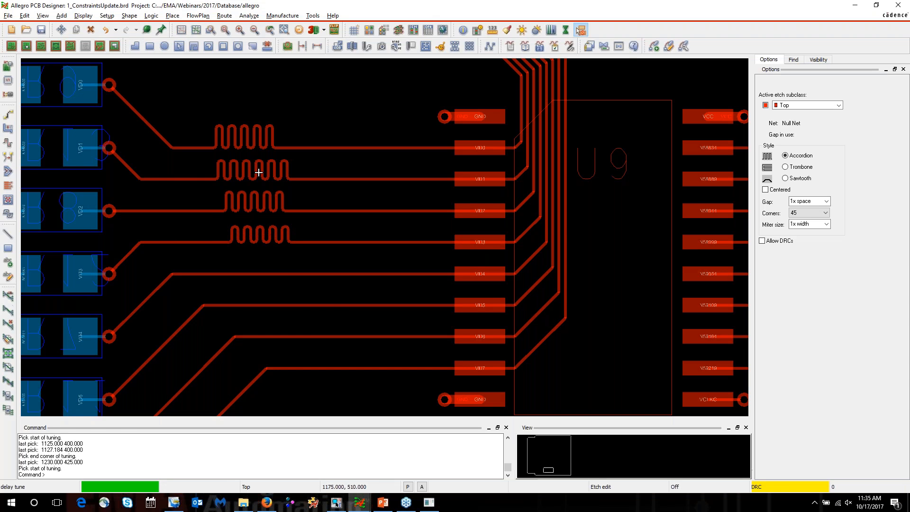
Add accordion tuning to VD4 ending at about 1235, 370, VD5 at 1215, 320, and the bottom-layer N15151 segment at 750, 70
middle_drag(259, 172, 266, 171)
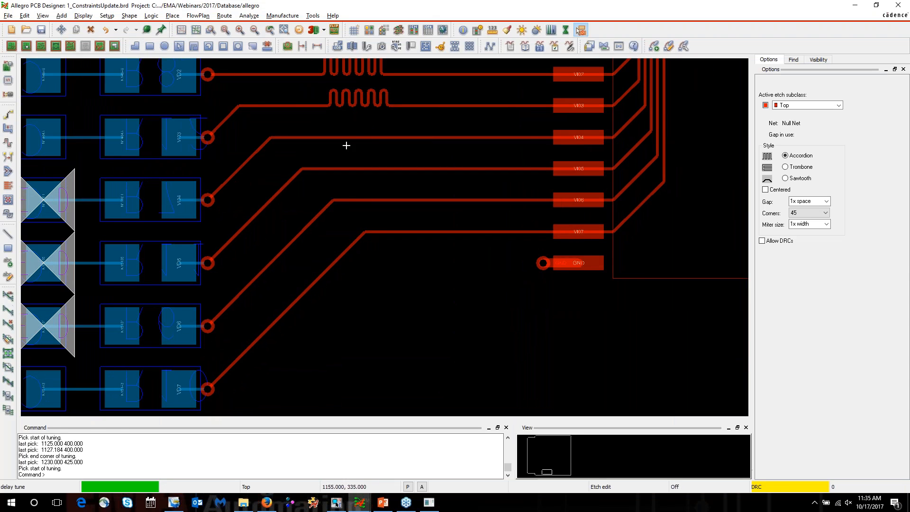
click(334, 137)
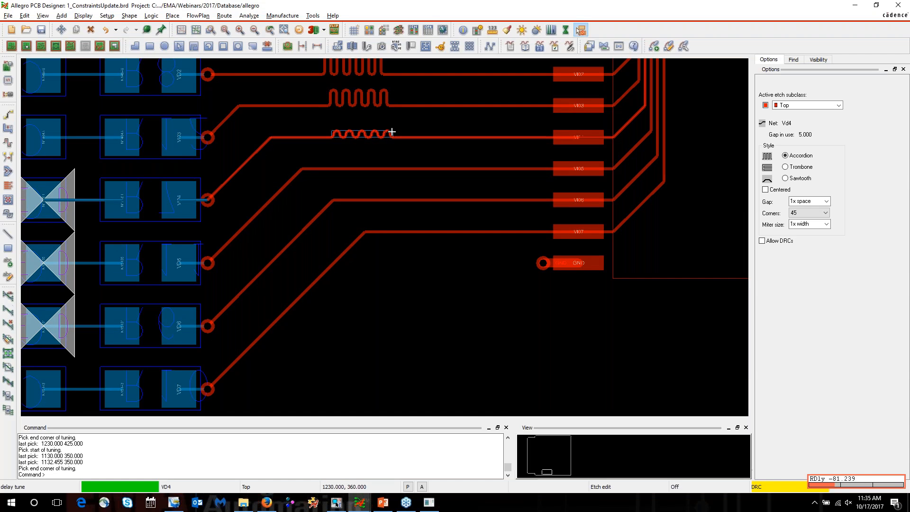
click(390, 126)
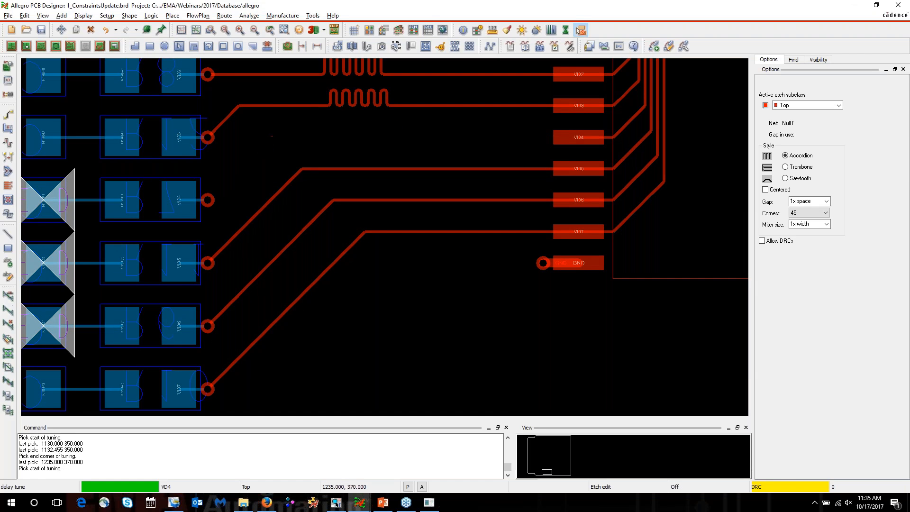
click(336, 169)
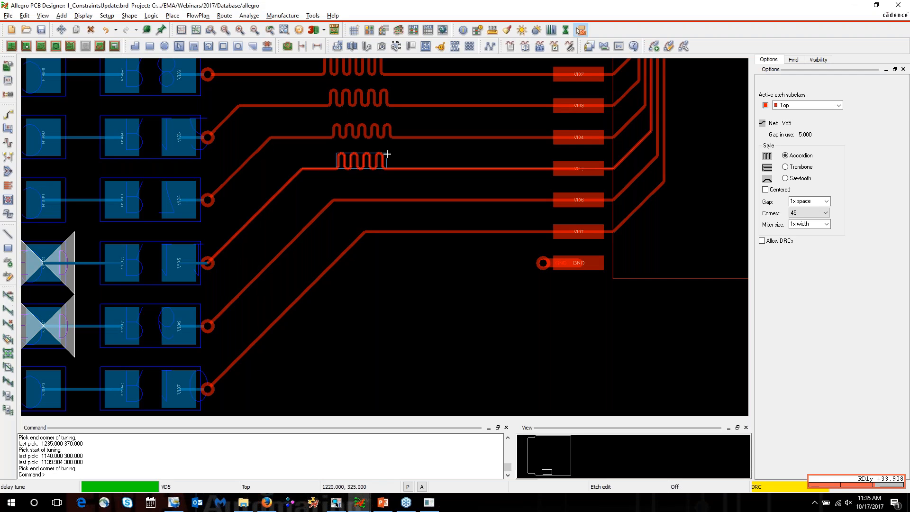
click(383, 156)
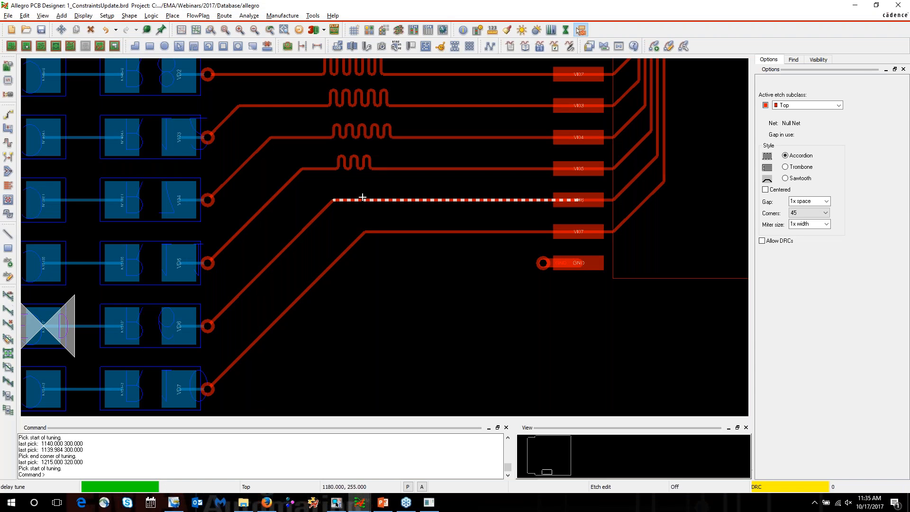
click(70, 323)
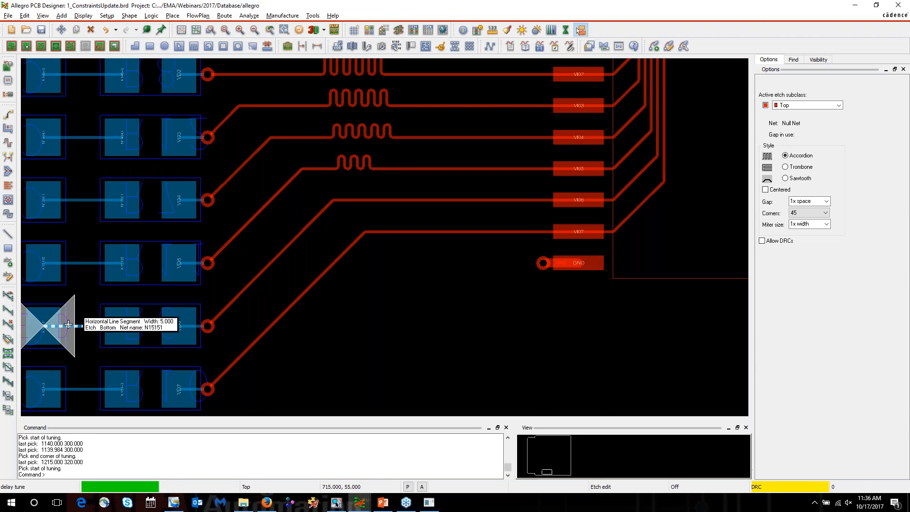
click(89, 315)
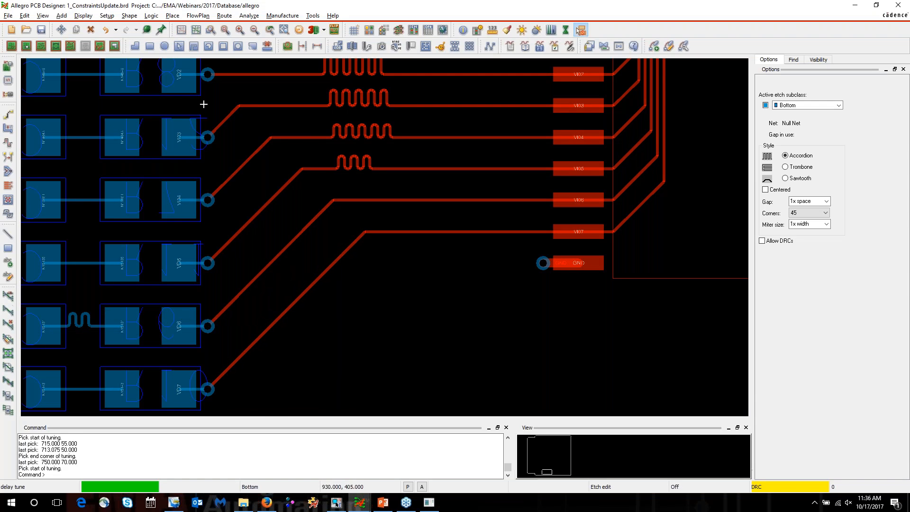
Save the finished board over the existing 1_ConstraintsUpdate.brd and close Allegro PCB Designer to return to OrCAD Capture
click(226, 30)
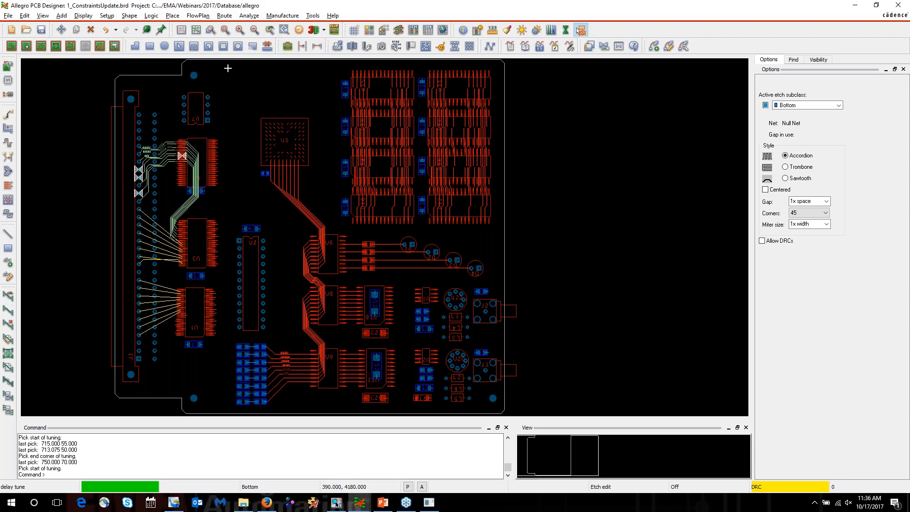
click(41, 30)
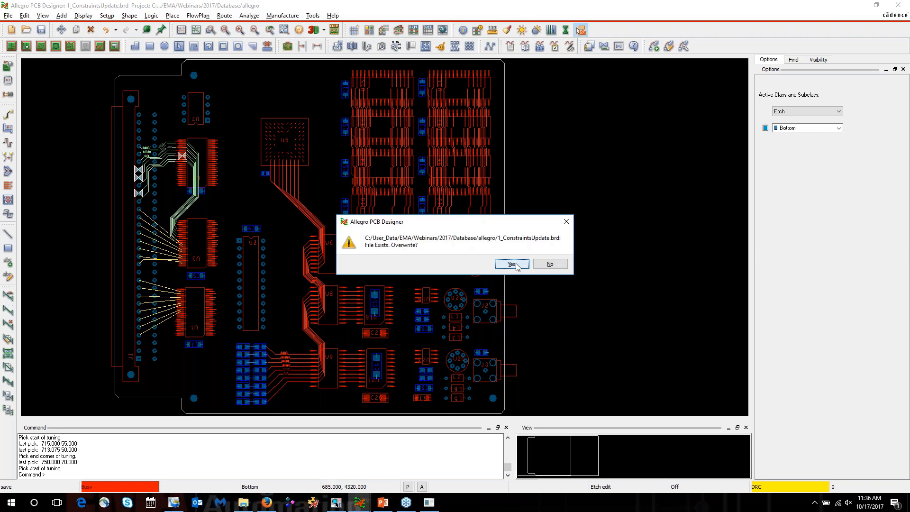
click(517, 265)
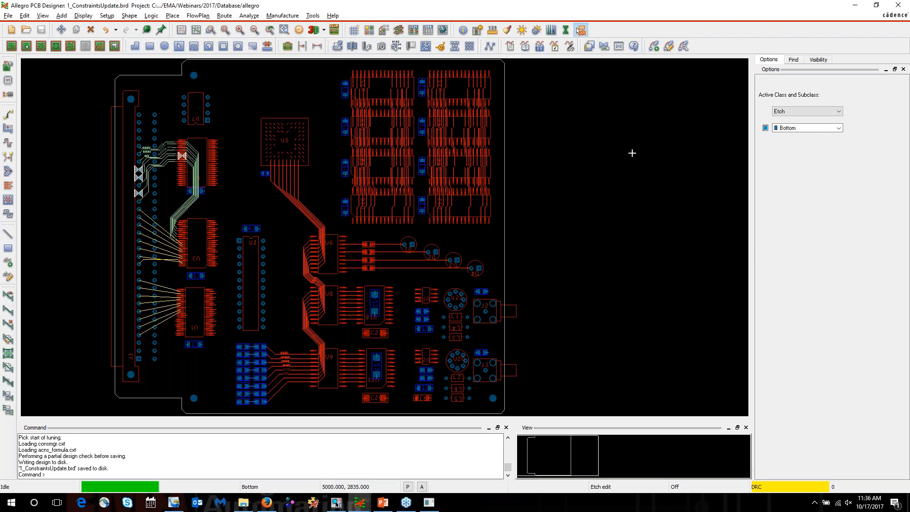
click(903, 5)
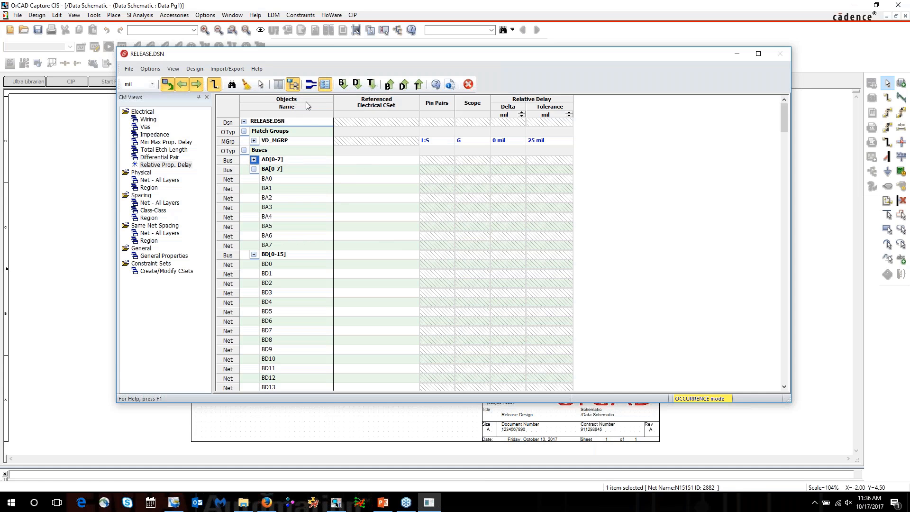
Import the constraints from 1_ConstraintsUpdate.brd into CM for OrCAD, merging with existing constraints
click(342, 84)
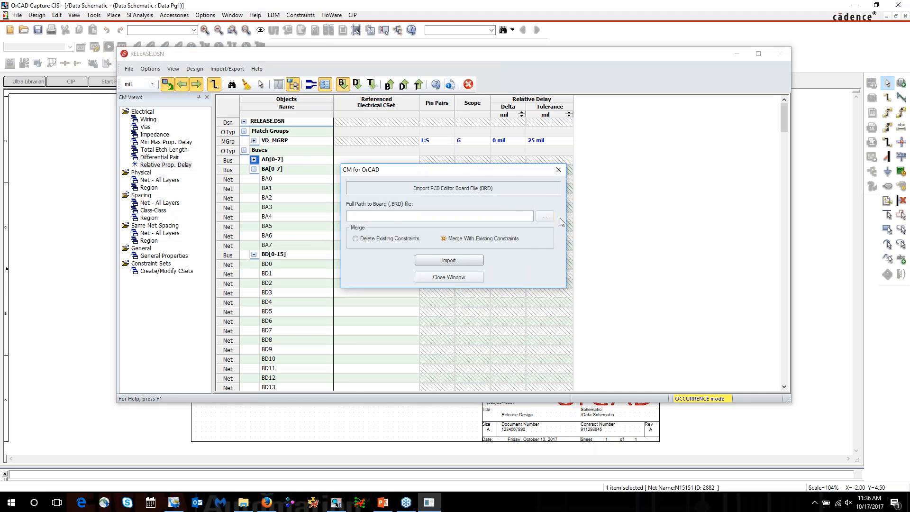
click(546, 217)
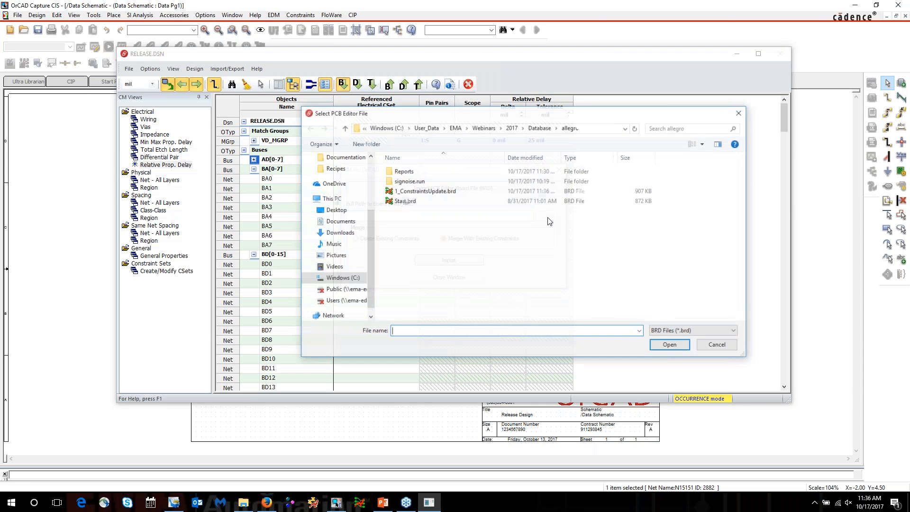
click(426, 192)
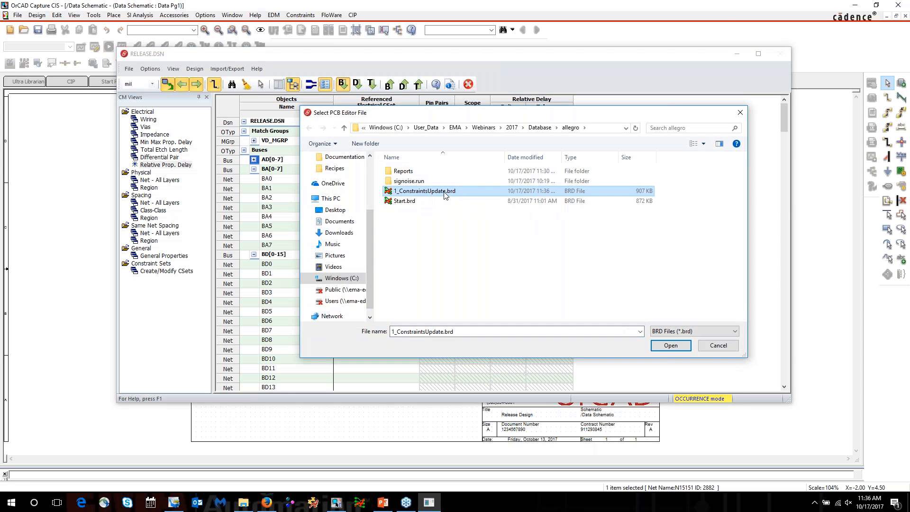
click(672, 346)
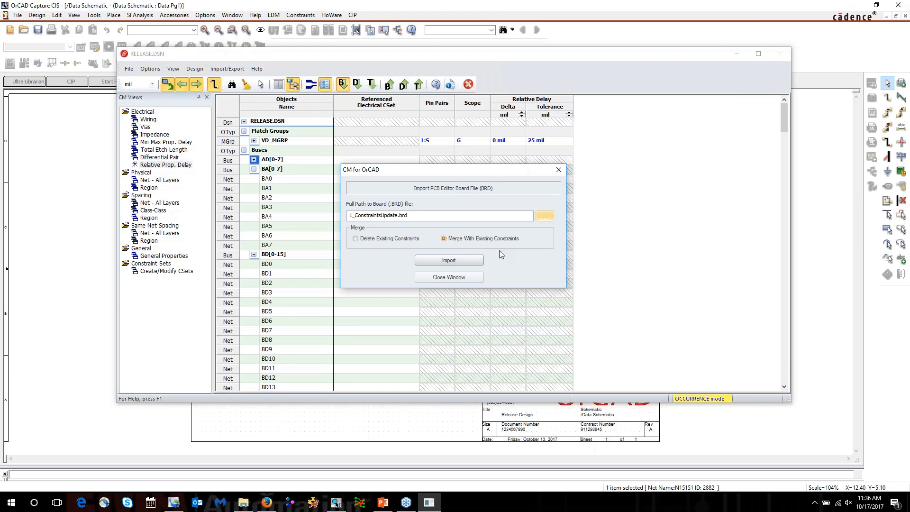
click(454, 261)
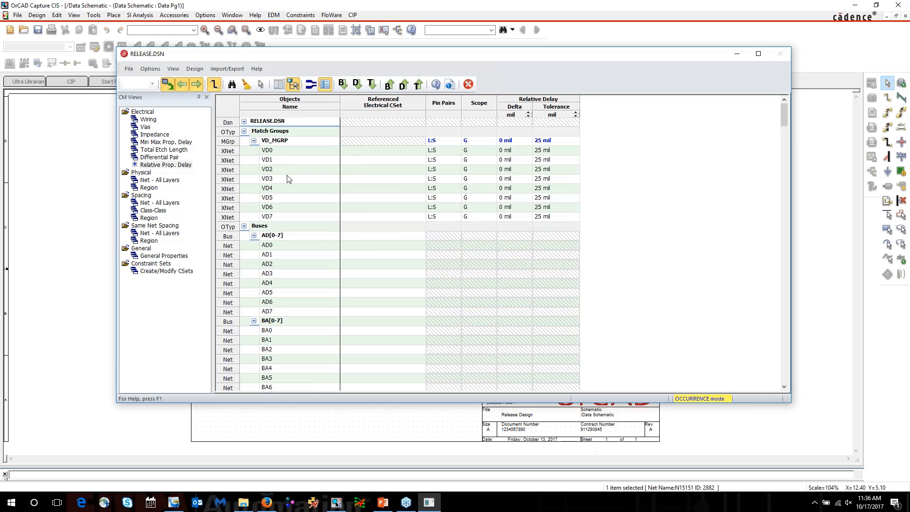
Create a new physical constraint set named DP in the by-layer physical constraint sets
click(154, 181)
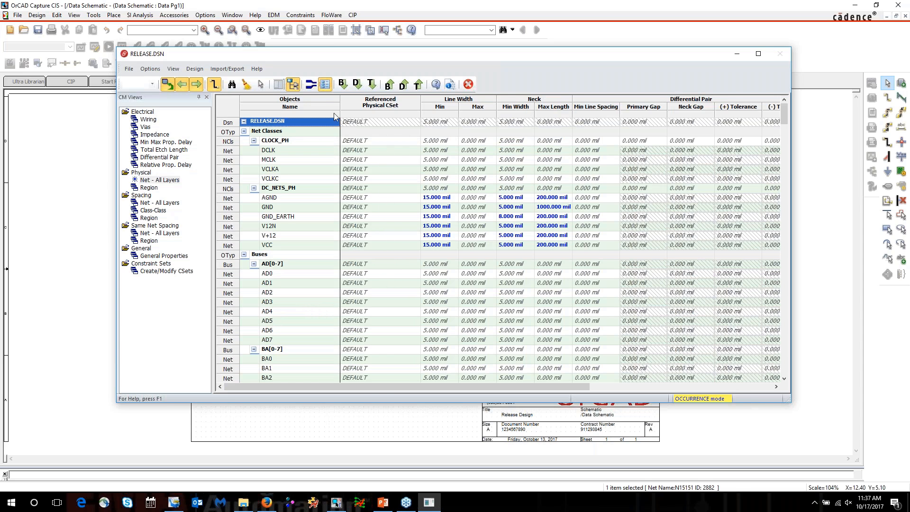
click(282, 85)
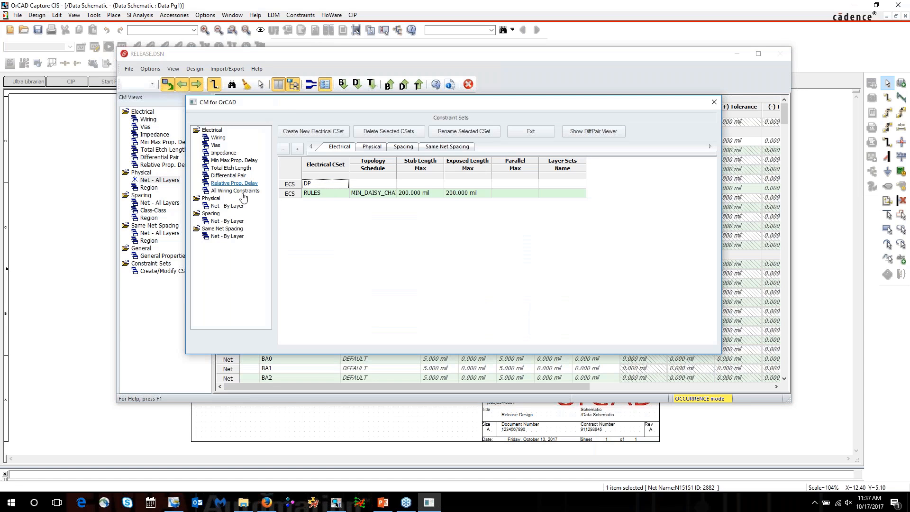
click(227, 206)
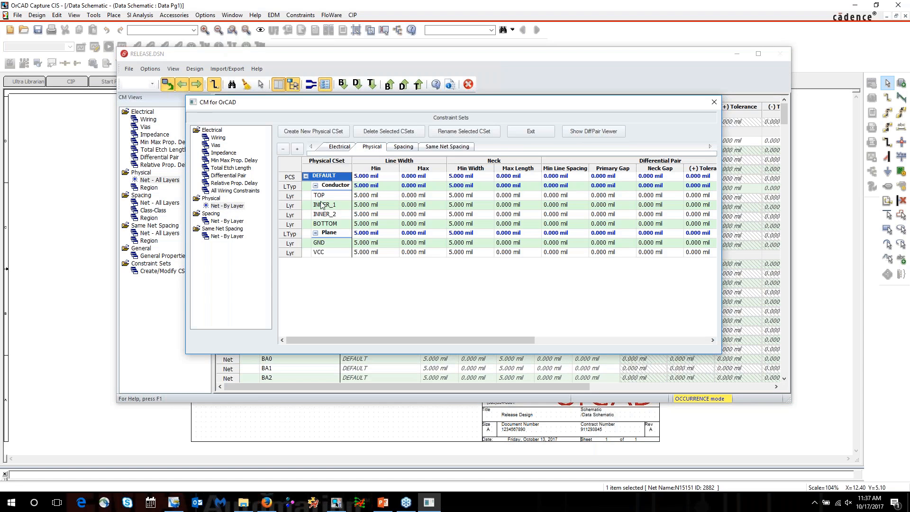
click(313, 131)
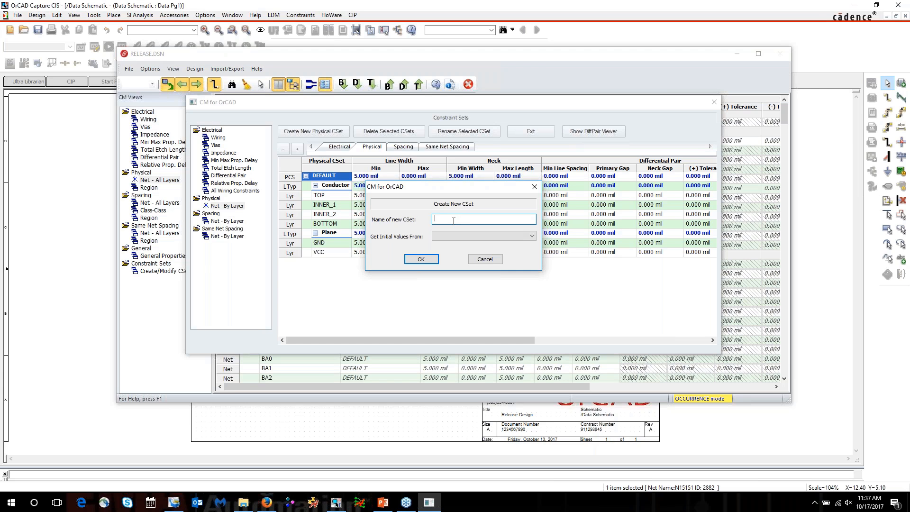
text(P)
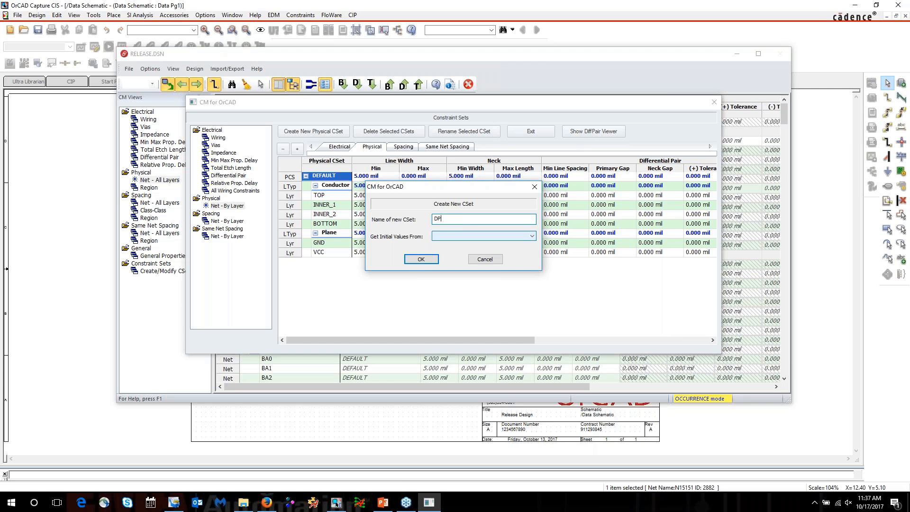
click(421, 259)
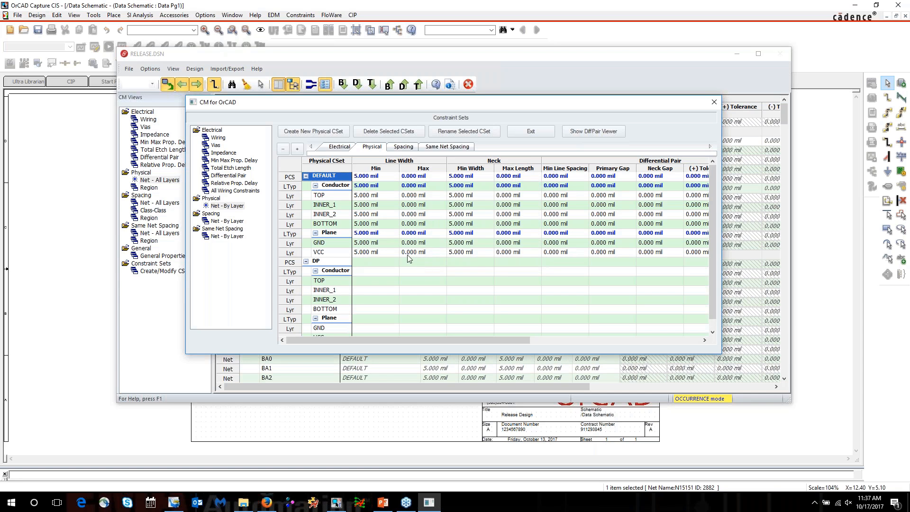
Set the DP set's minimum line width to 5 mil, with 8 mil on the TOP and BOTTOM layers
click(369, 262)
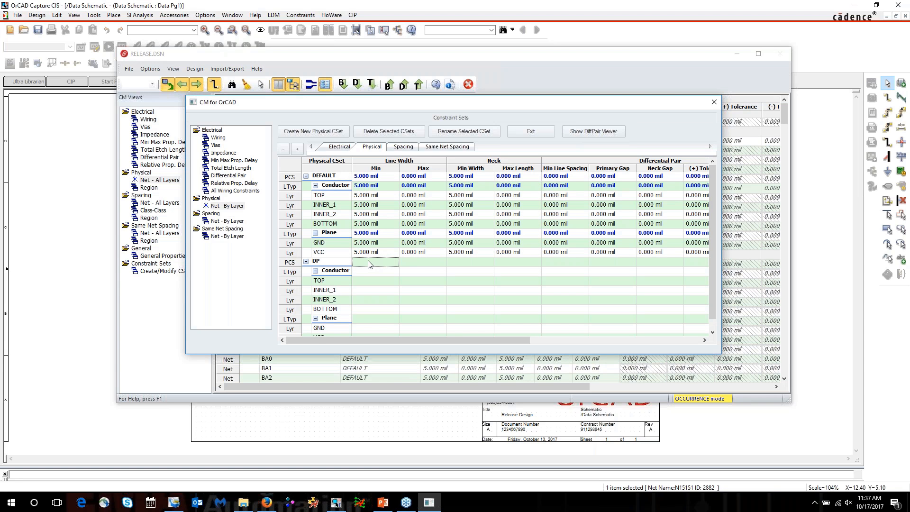
text(5)
key(Tab)
click(360, 280)
click(362, 278)
text(8)
key(Tab)
double_click(362, 309)
text(8)
key(Tab)
Set the neck minimum width to 4 mil for DP's conductor layers and for the whole DP set
double_click(478, 272)
text(4)
key(Tab)
double_click(459, 262)
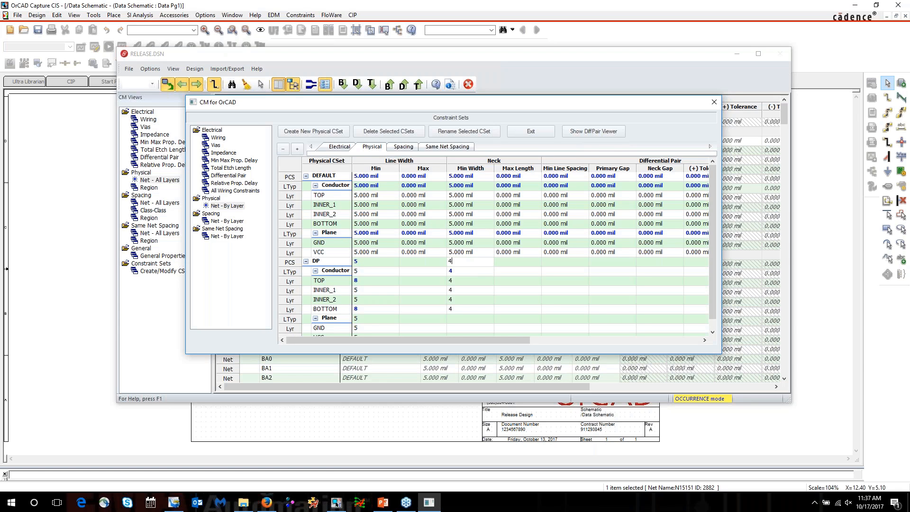
text(4)
key(Tab)
Set the DP set's differential pair primary gap to 5 mil, with 8 mil on the TOP and BOTTOM layers
click(601, 264)
click(602, 264)
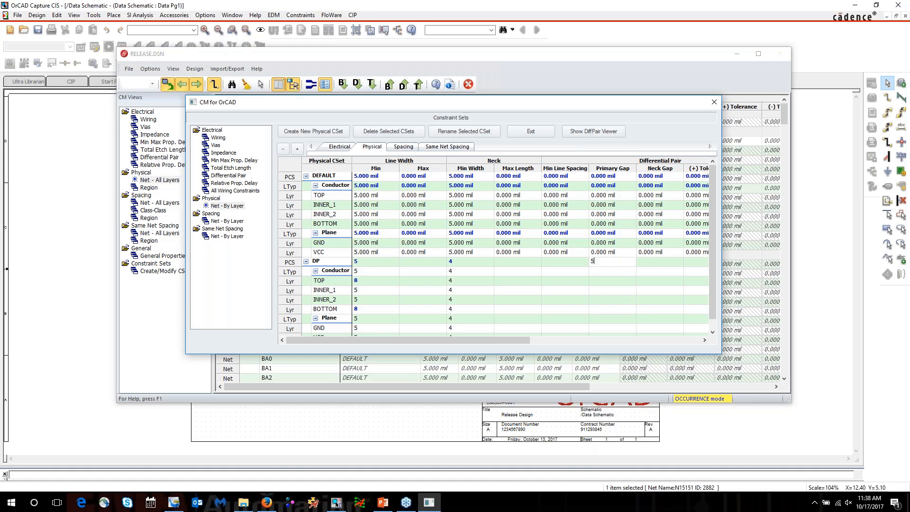
text(5)
key(Tab)
click(601, 281)
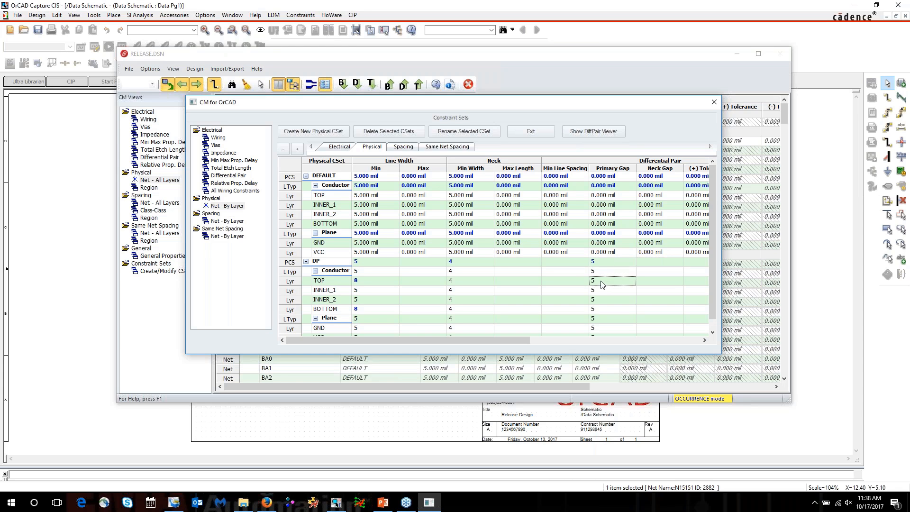
click(601, 281)
text(8)
key(Tab)
click(600, 309)
click(599, 308)
text(8)
key(Tab)
Set the DP set's differential pair neck gap to 4 mil and its plus and minus tolerances to .5 mil
click(647, 263)
text(4)
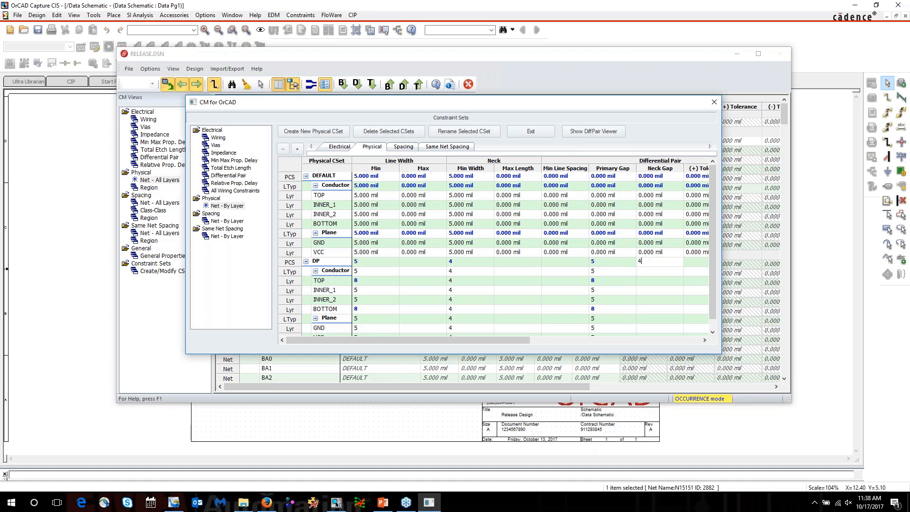
key(Tab)
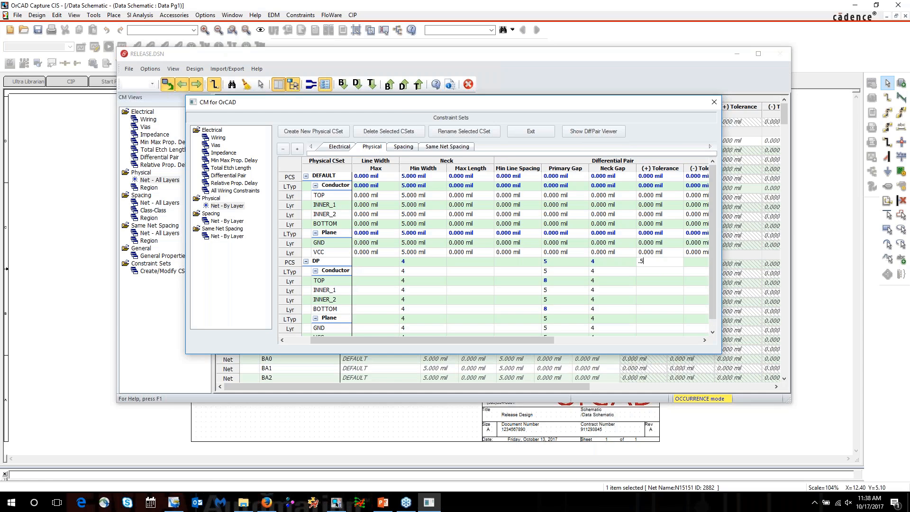
key(Tab)
text(.5)
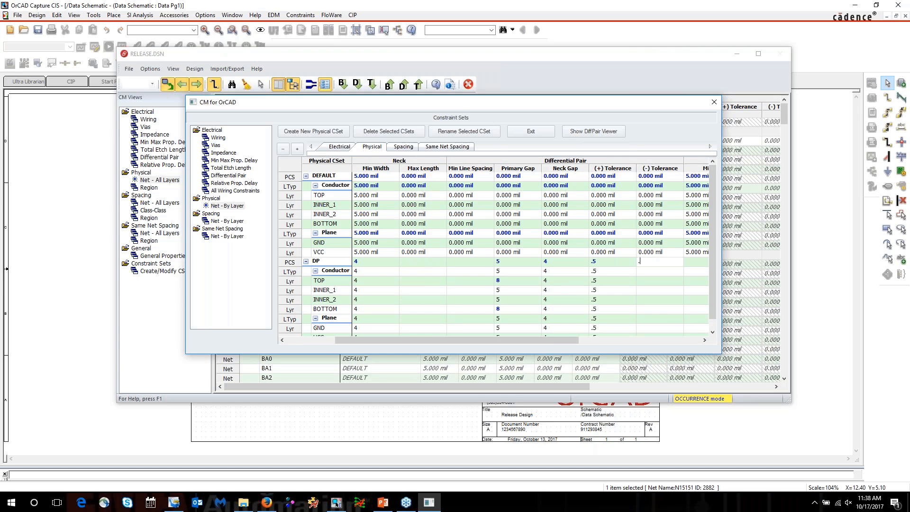
key(Tab)
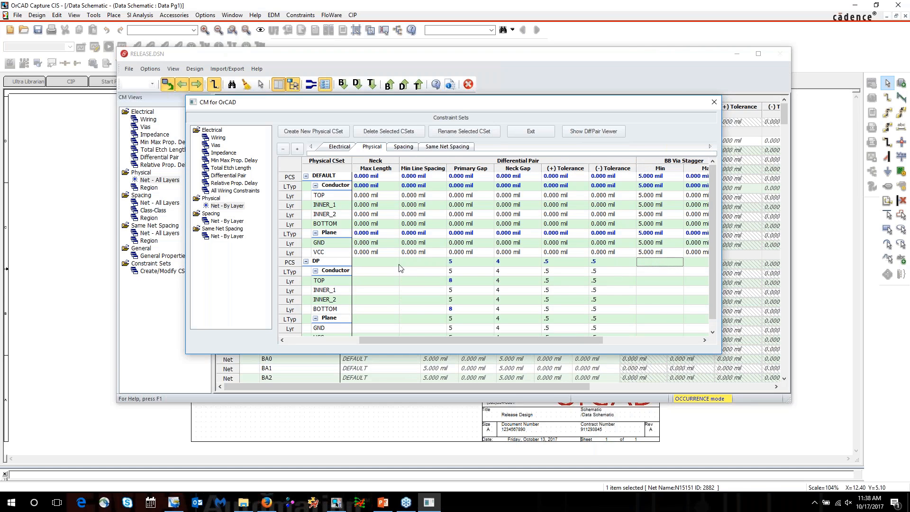
Set the DP set's differential pair minimum line spacing to 3.5 mil
click(412, 265)
text(3)
text(.5)
key(Tab)
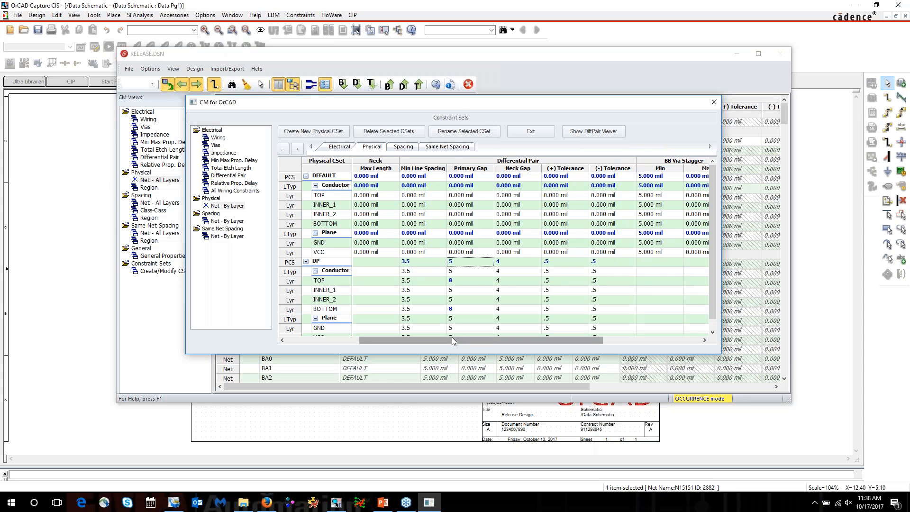
Open the Diff Pair Viewer for DP's INNER_1 layer and examine the pair's line width, gaps, line spacing and neck dimensions
drag(446, 337, 352, 337)
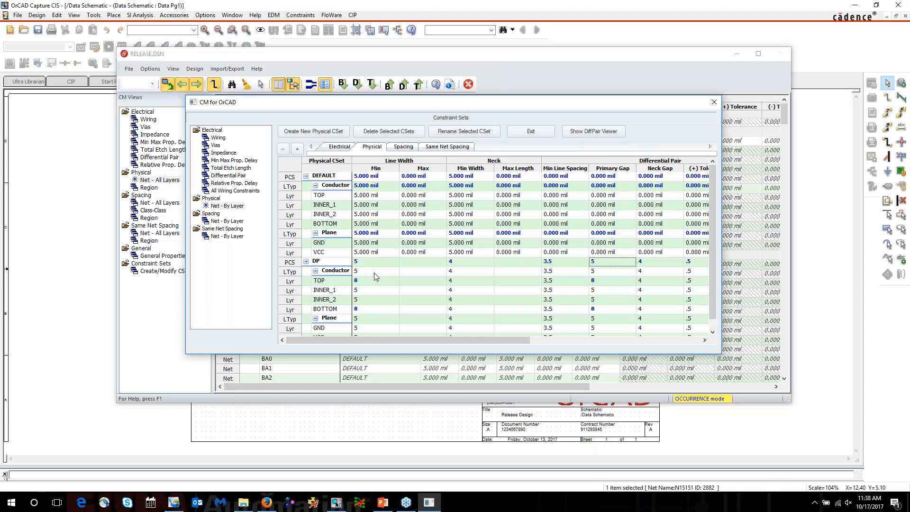
click(371, 293)
click(583, 131)
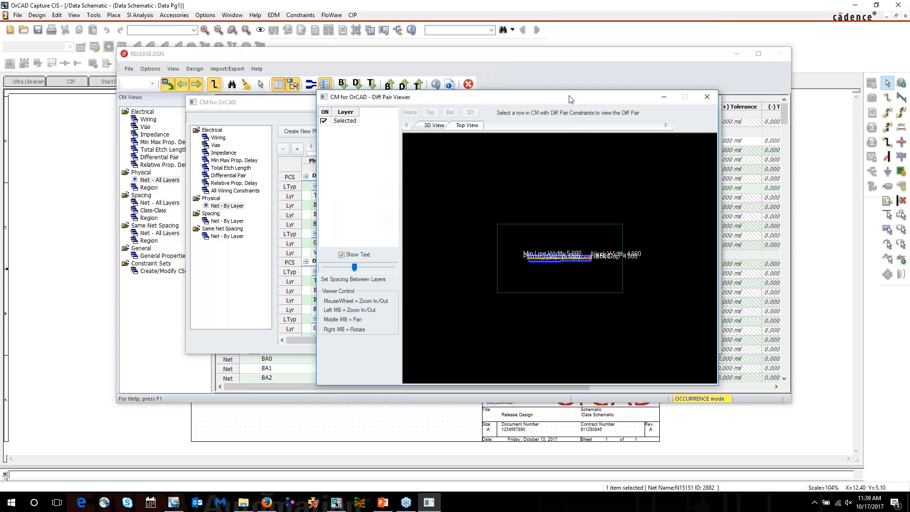
drag(571, 99, 535, 104)
scroll(522, 272, up, 5)
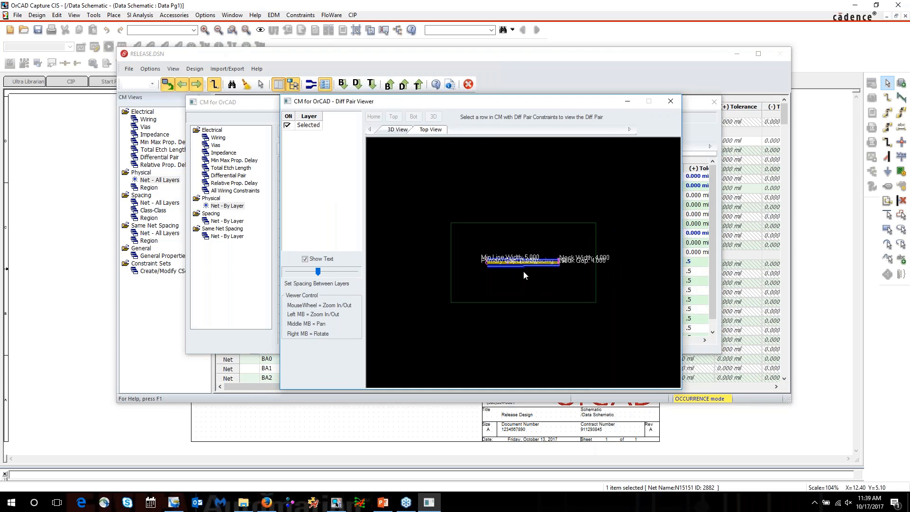
scroll(520, 272, up, 4)
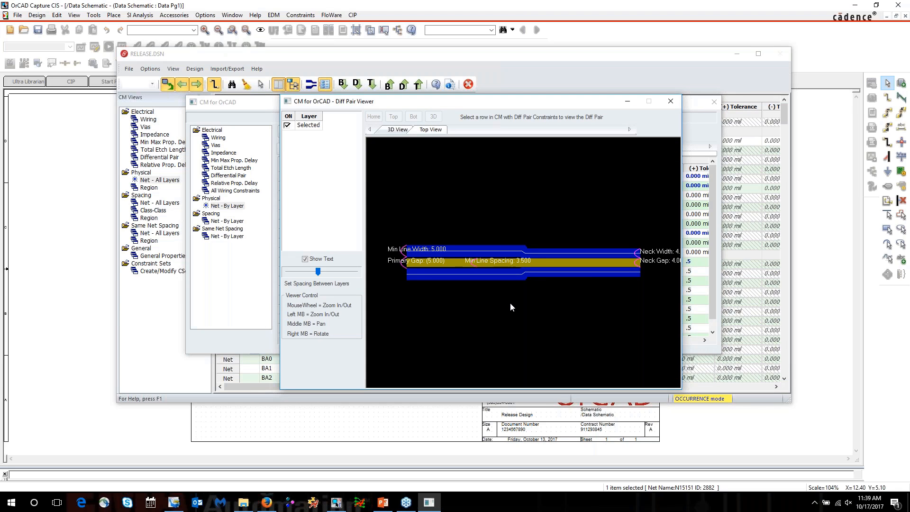
scroll(521, 297, down, 5)
scroll(514, 294, up, 4)
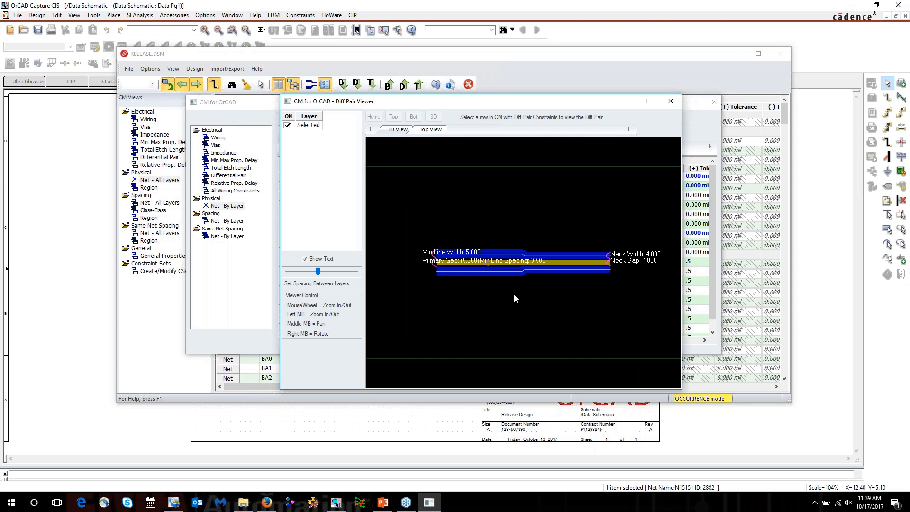
scroll(514, 295, up, 2)
middle_drag(520, 300, 515, 299)
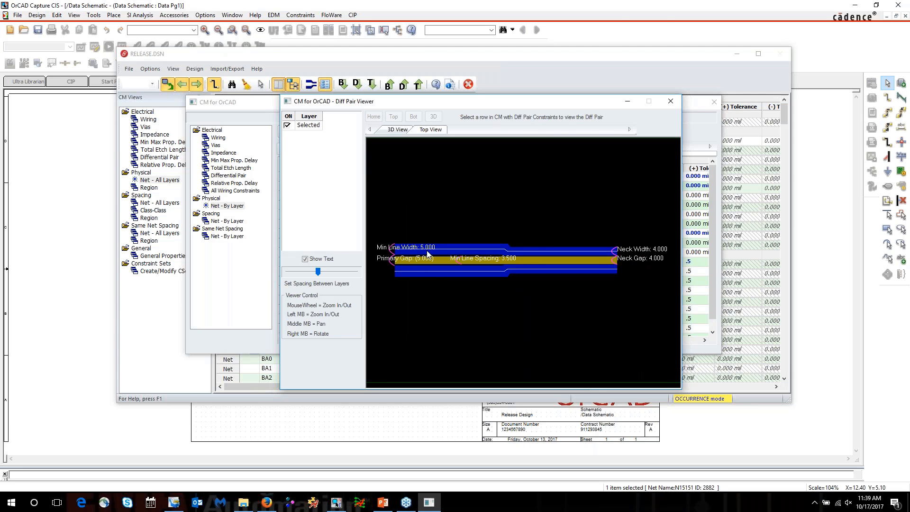
scroll(425, 255, up, 1)
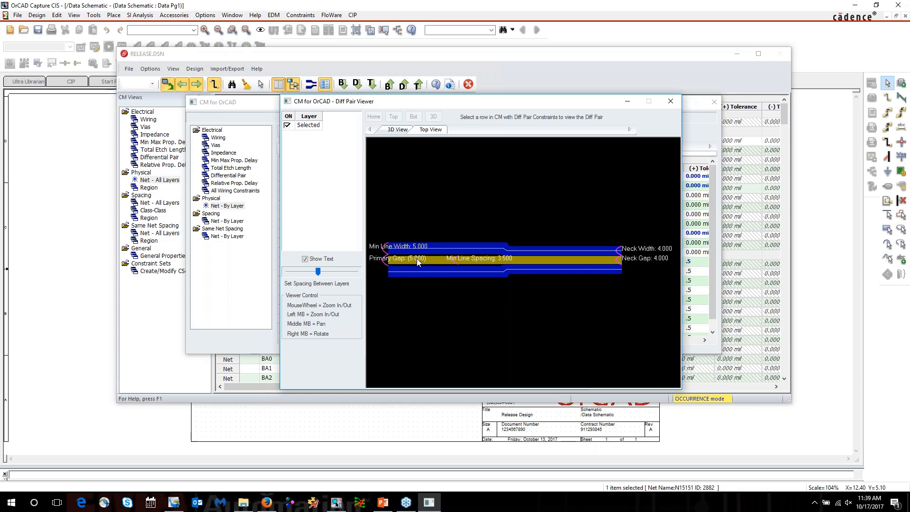
scroll(459, 260, up, 3)
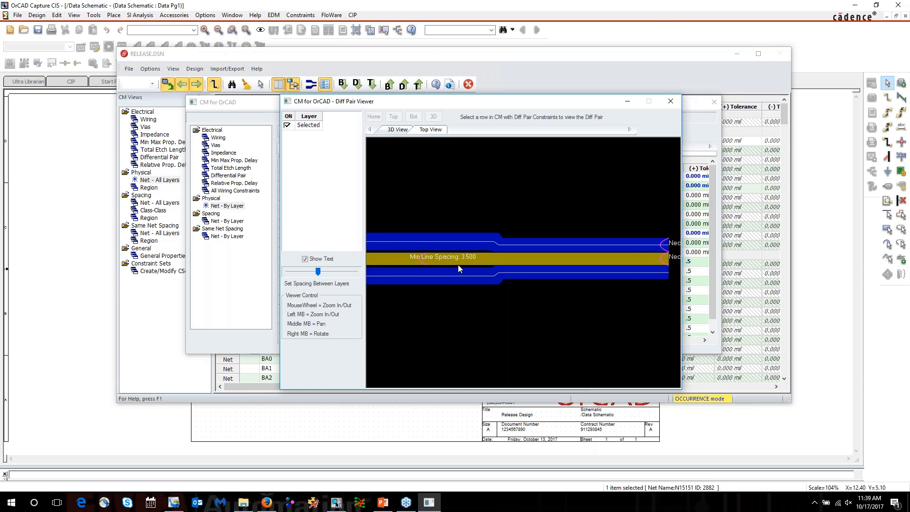
scroll(502, 263, down, 3)
scroll(501, 263, down, 2)
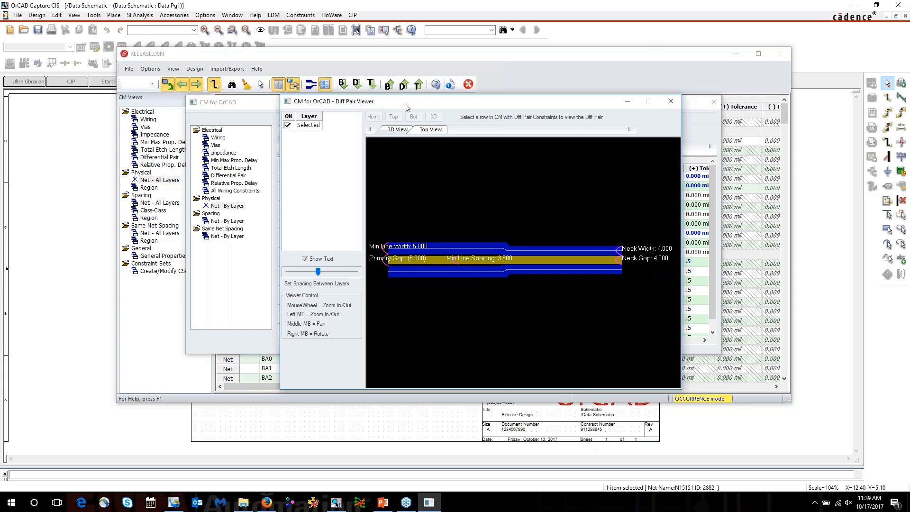
Compare the DP pair geometry of the TOP, INNER_1, INNER_2 and BOTTOM layers in the Diff Pair Viewer, and close the viewer
drag(415, 109, 478, 111)
click(335, 281)
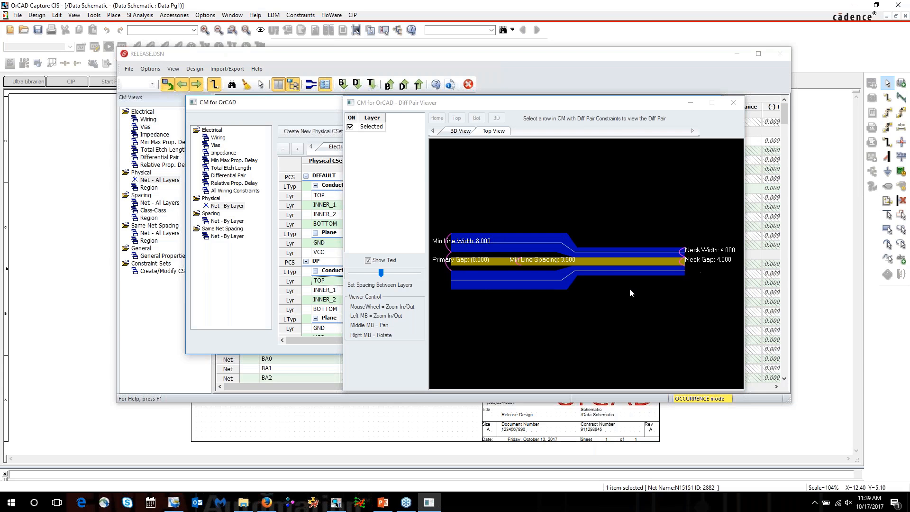
click(335, 291)
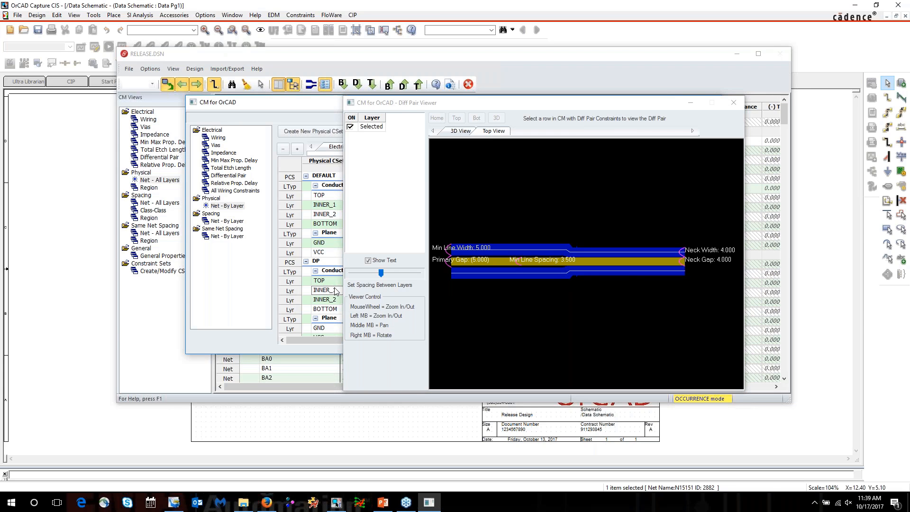
click(335, 301)
click(331, 308)
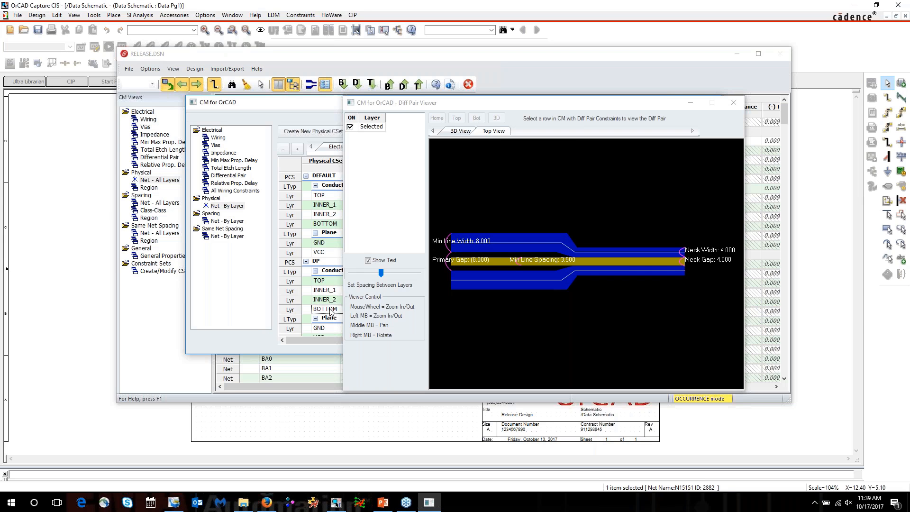
click(331, 291)
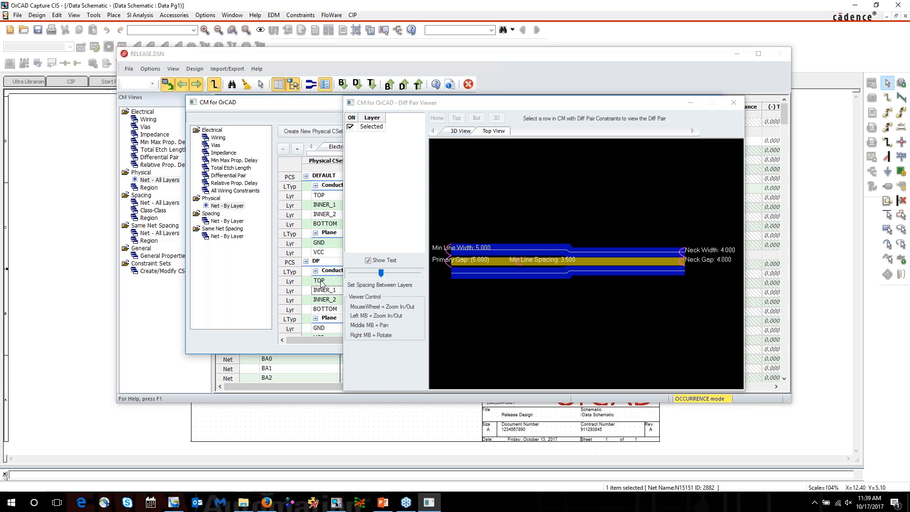
click(335, 281)
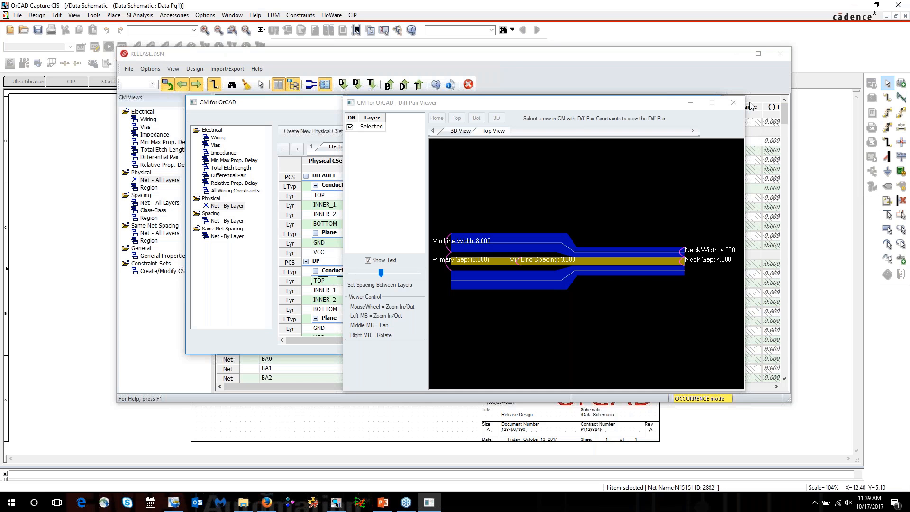
click(734, 102)
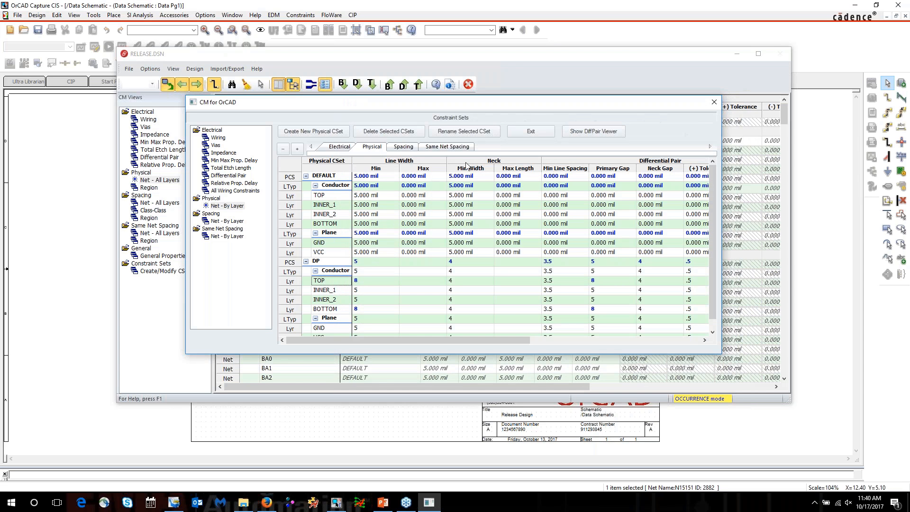
Exit the constraint set editor and collapse the CLOCK_PH and DC_NETS_PH net classes and the AD[0-7] bus in the worksheet
click(531, 131)
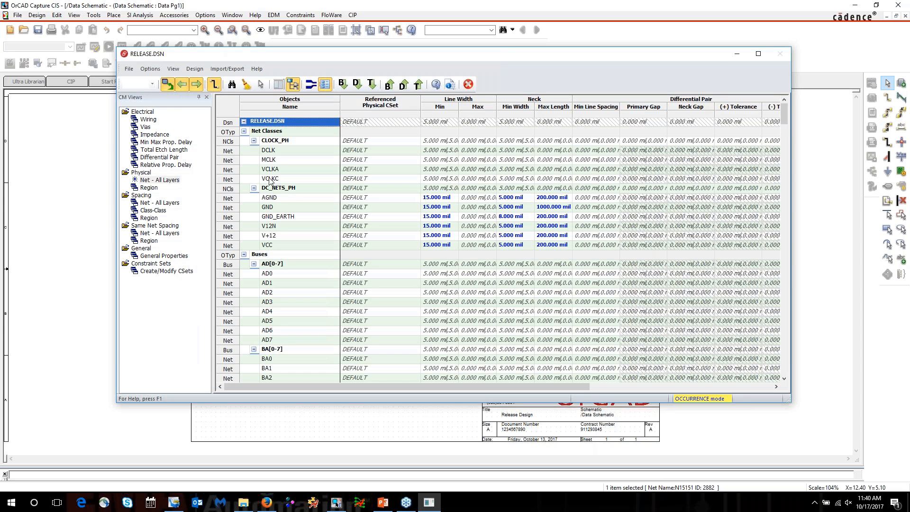
click(254, 140)
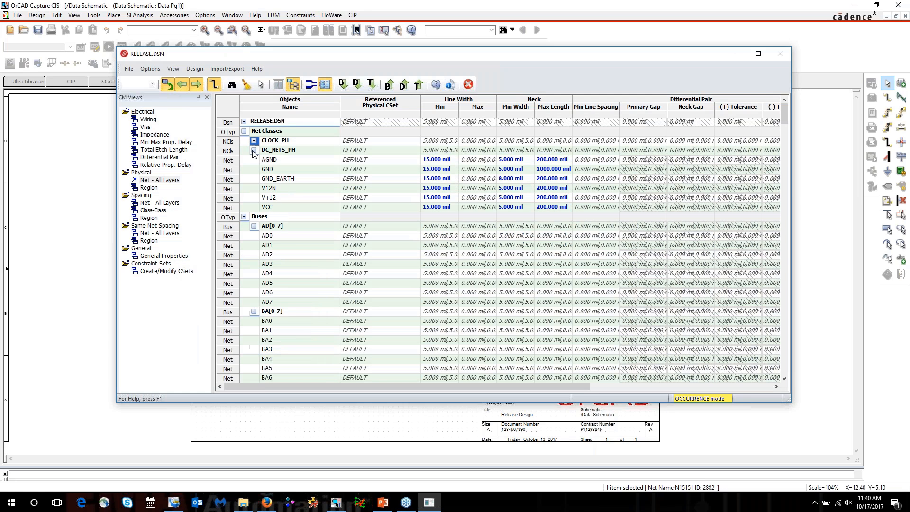
click(254, 150)
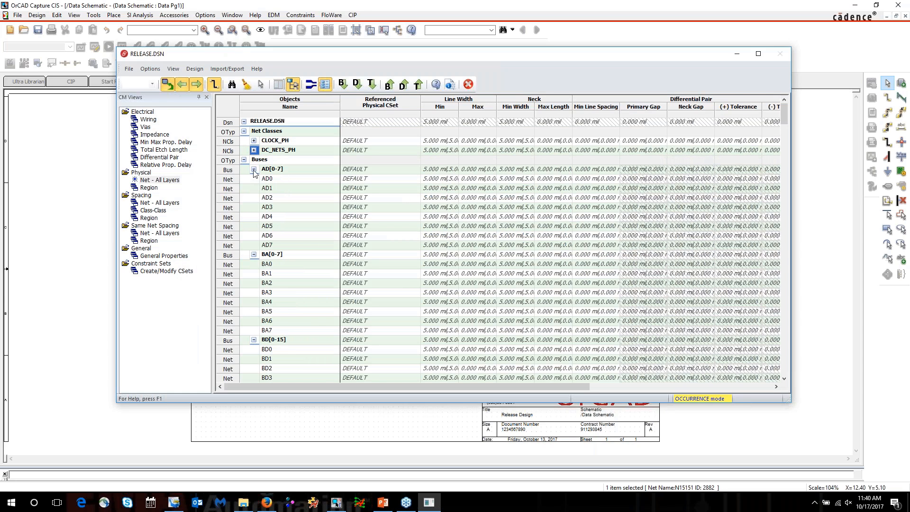
click(253, 169)
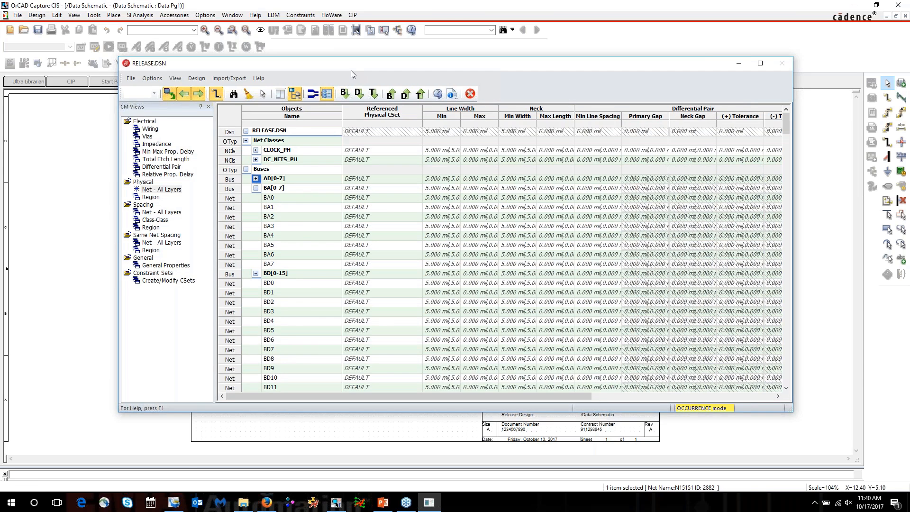
Select the RX_DAT and C_DAT nets beside connector J1 on schematic Page1 and locate them in the constraint worksheet
drag(350, 60, 389, 112)
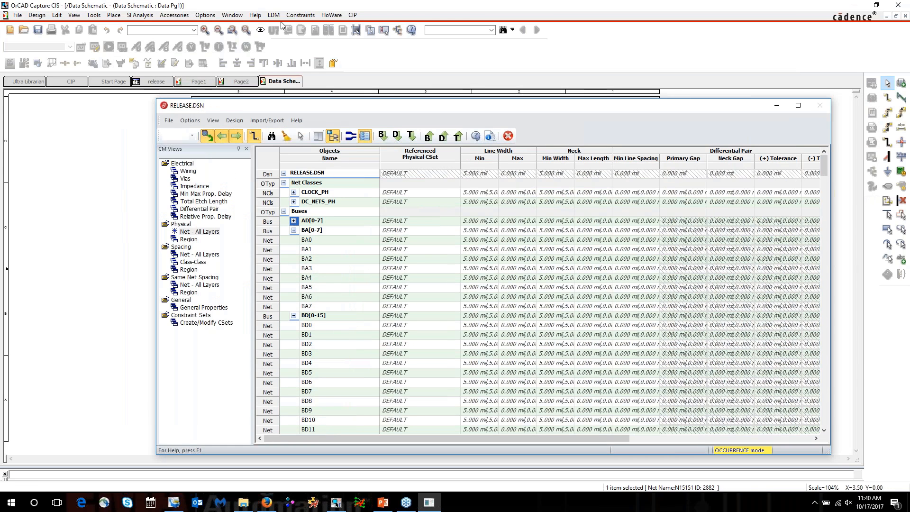
click(291, 7)
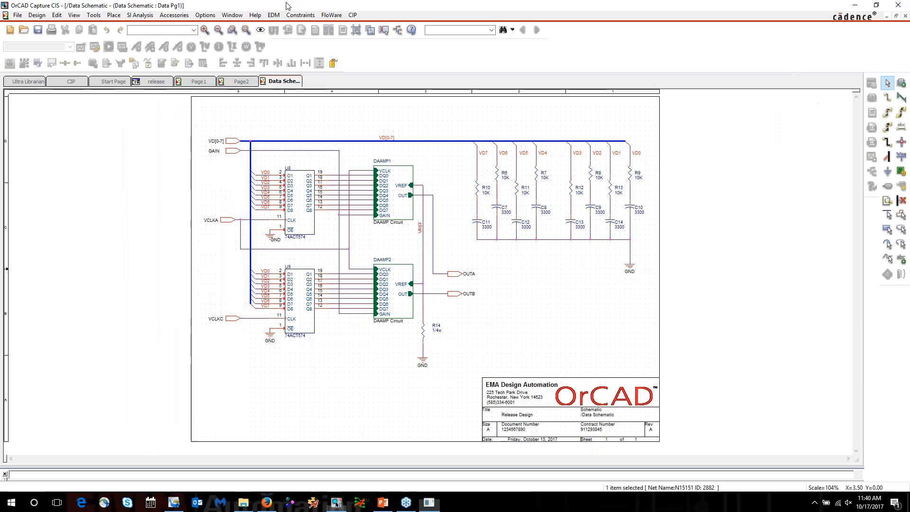
click(197, 81)
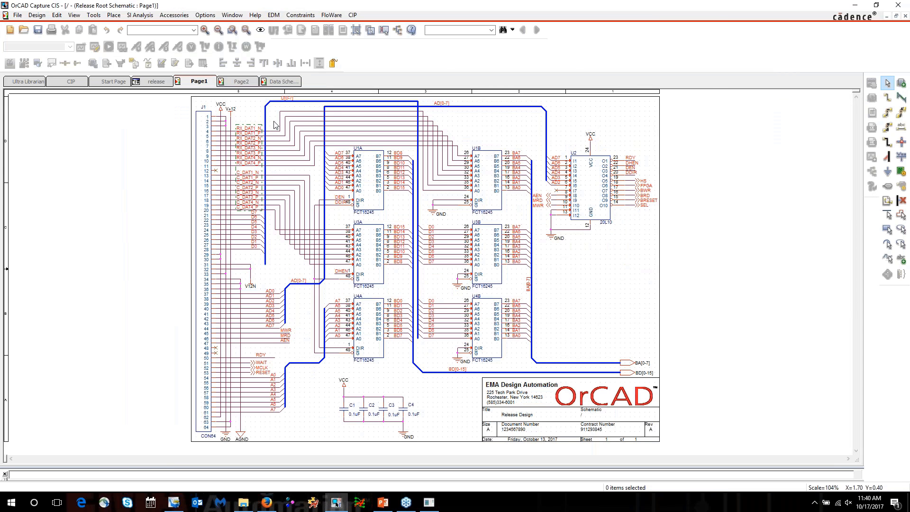
drag(274, 123, 283, 224)
click(429, 503)
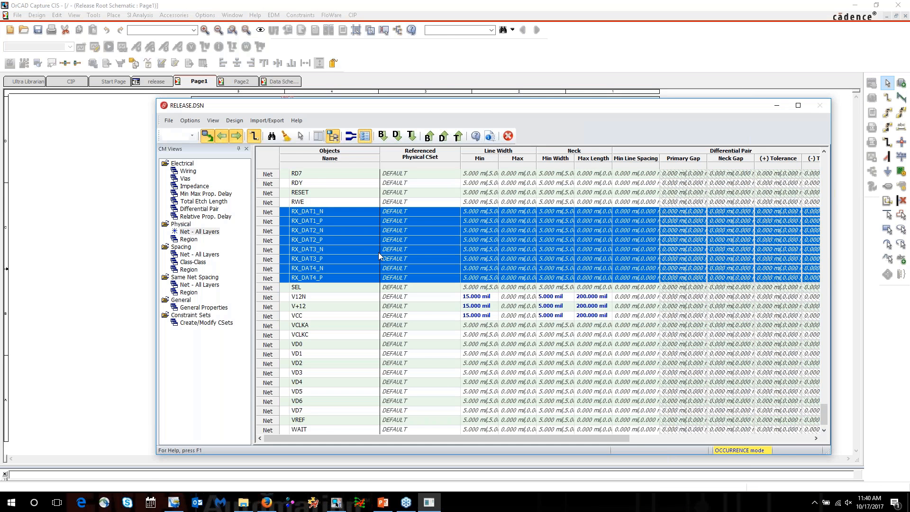
scroll(424, 258, up, 2)
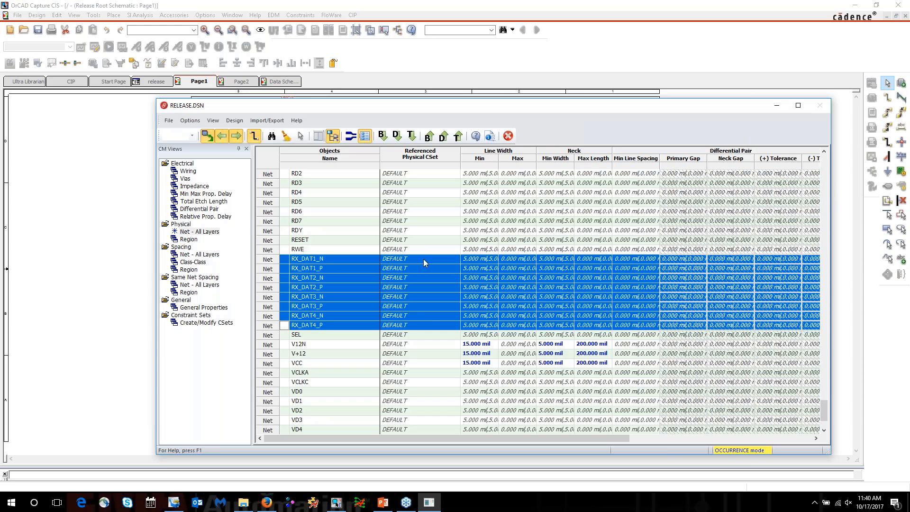
scroll(421, 260, up, 12)
scroll(422, 263, up, 15)
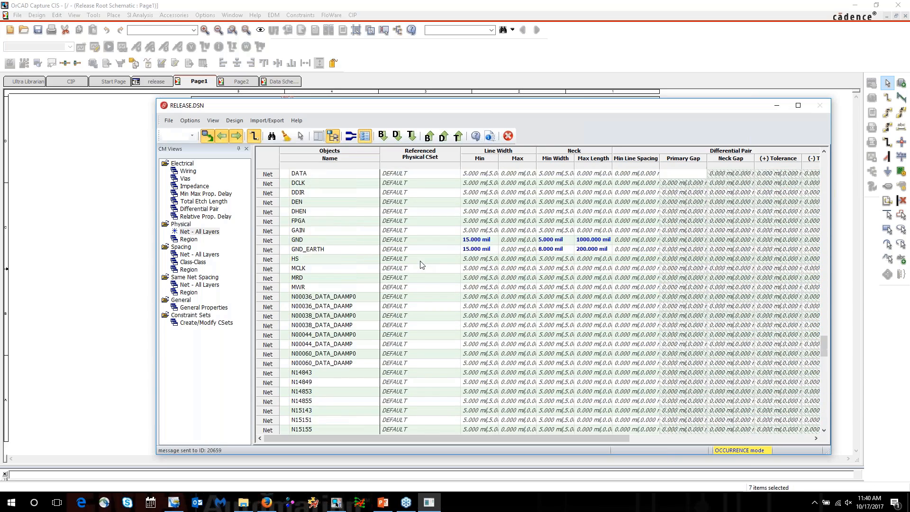
scroll(420, 263, down, 4)
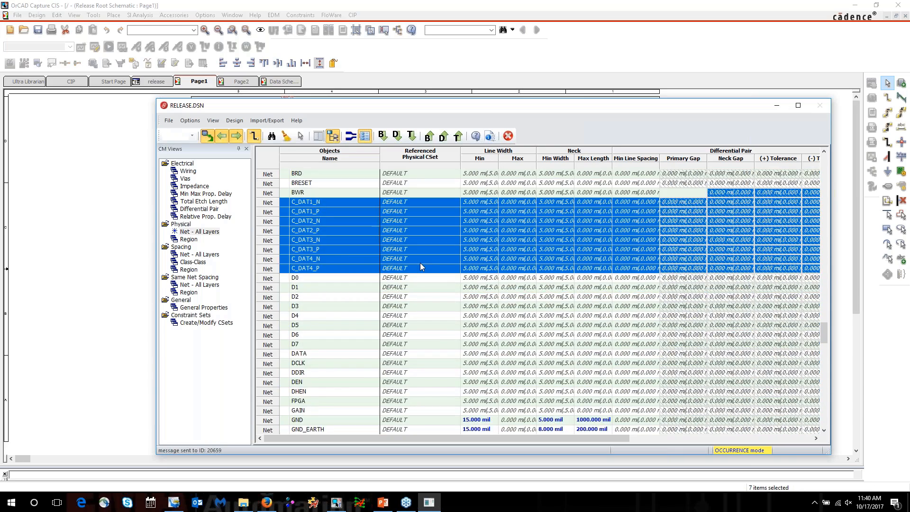
scroll(420, 263, up, 2)
Start creating differential pairs from the selected nets, filtering Net 1 by *_P and Net 2 by *_N
right_click(369, 221)
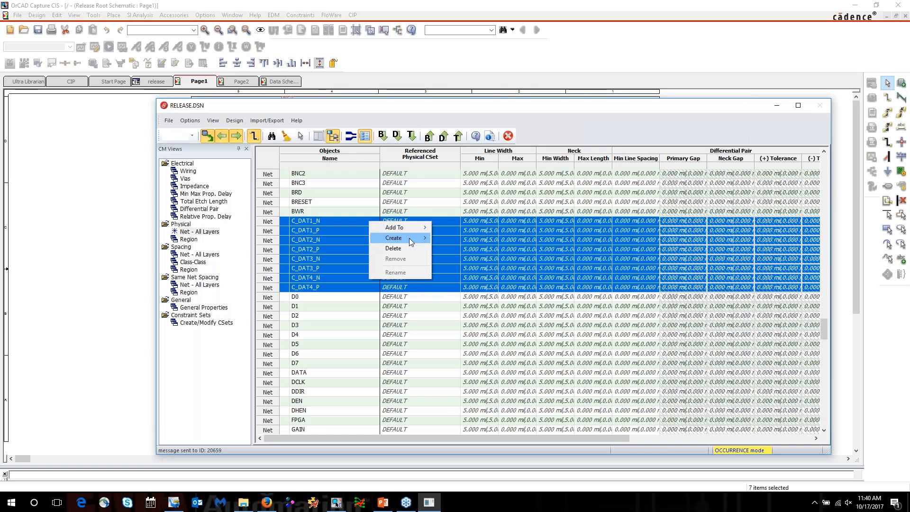
mouse_move(411, 239)
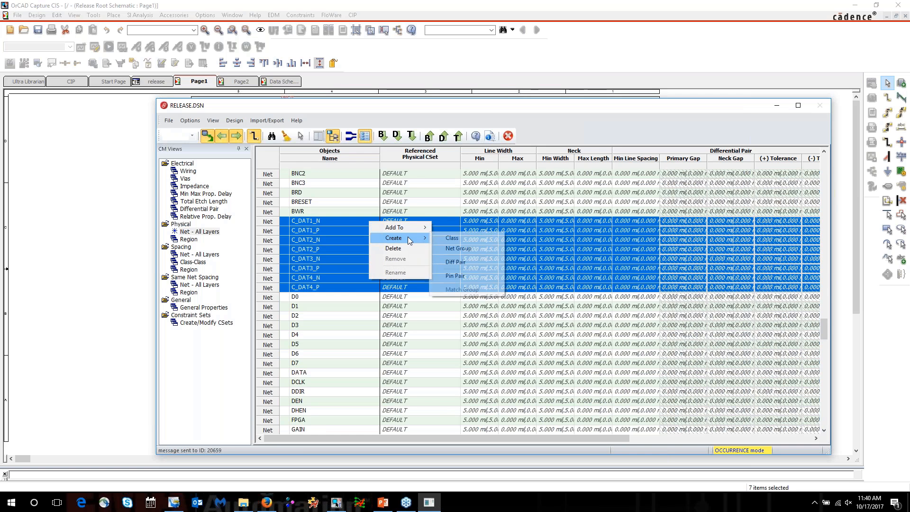
click(481, 261)
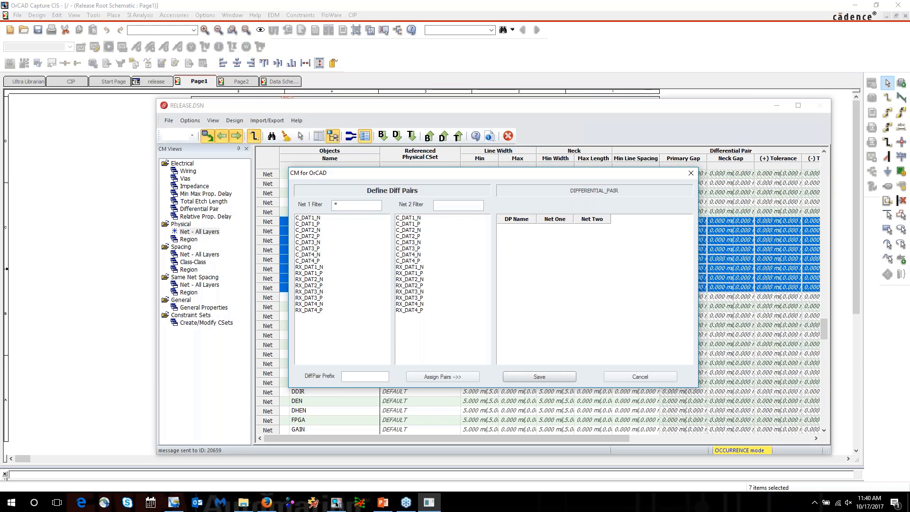
text(_P)
key(Tab)
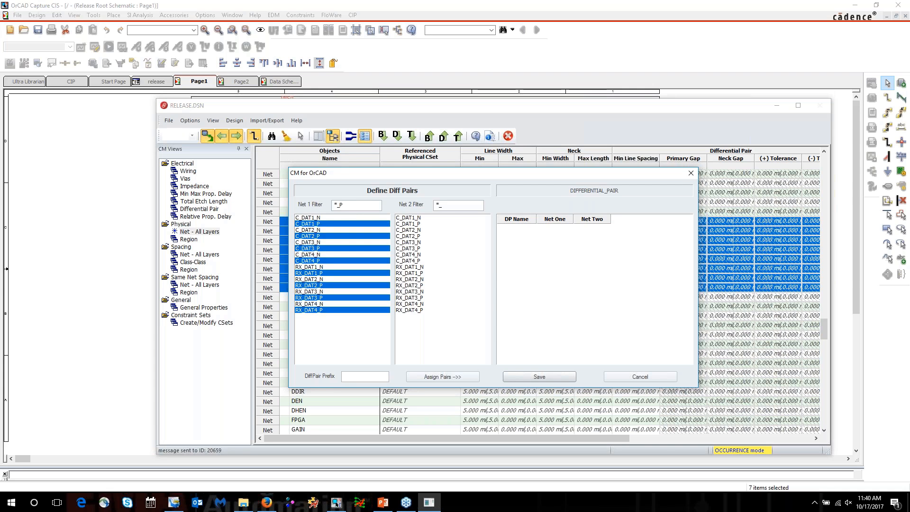
text(_N)
key(Tab)
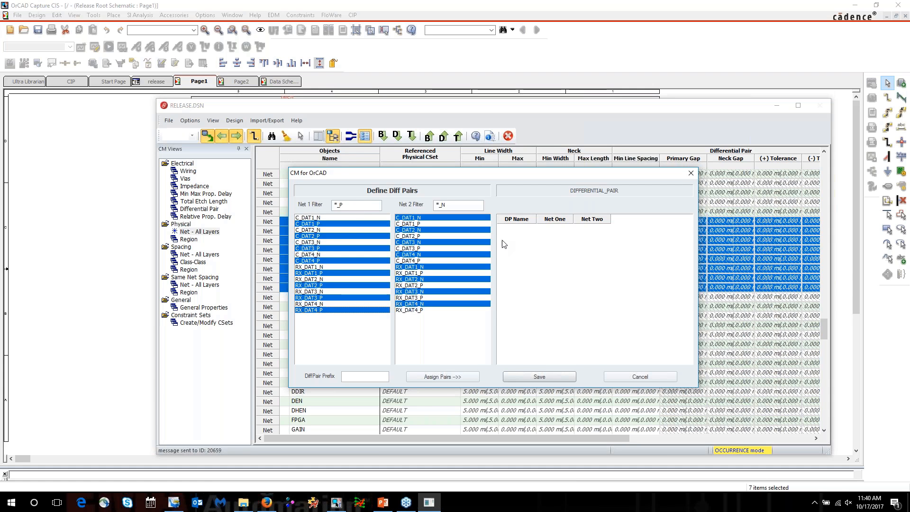
Assign the filtered nets as differential pairs with the prefix DP_ and save the pair definitions
click(360, 376)
click(435, 375)
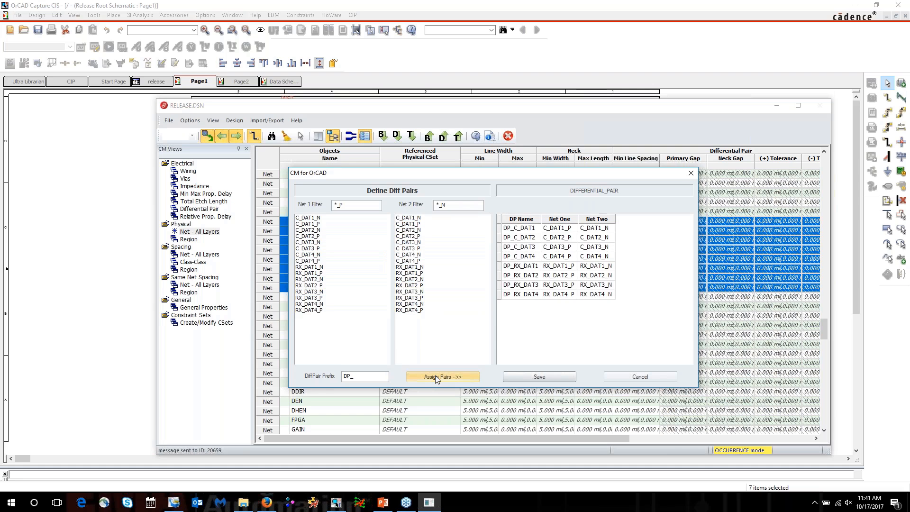
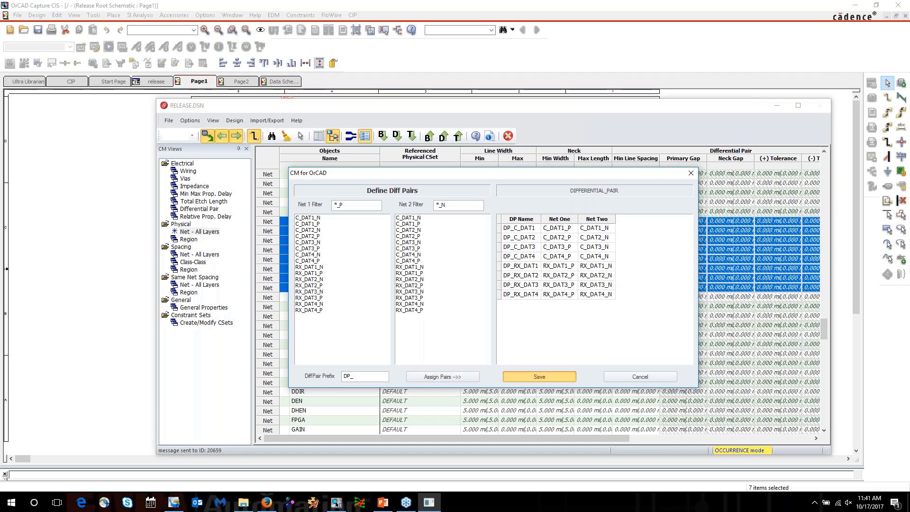
click(550, 378)
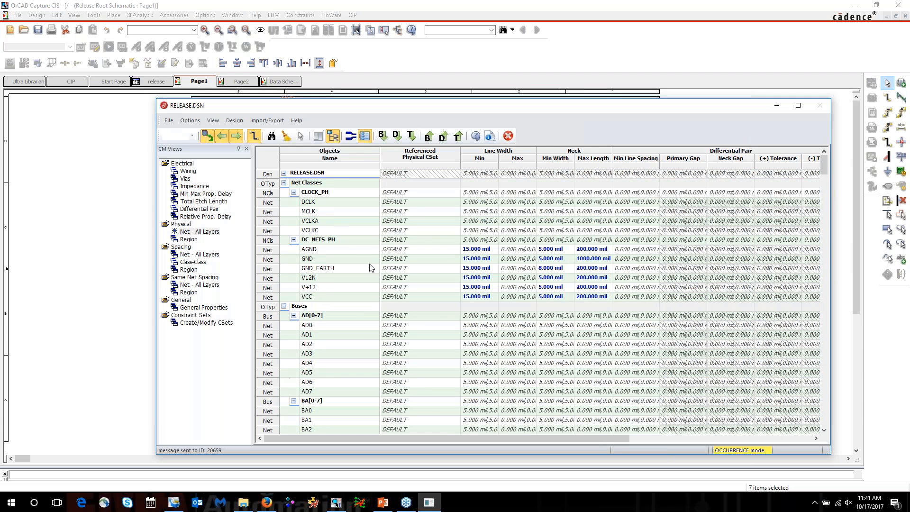
Collapse the Net Classes and Buses groups and the eight DP_C_DAT and DP_RX_DAT differential pairs in the physical worksheet
click(284, 182)
click(283, 192)
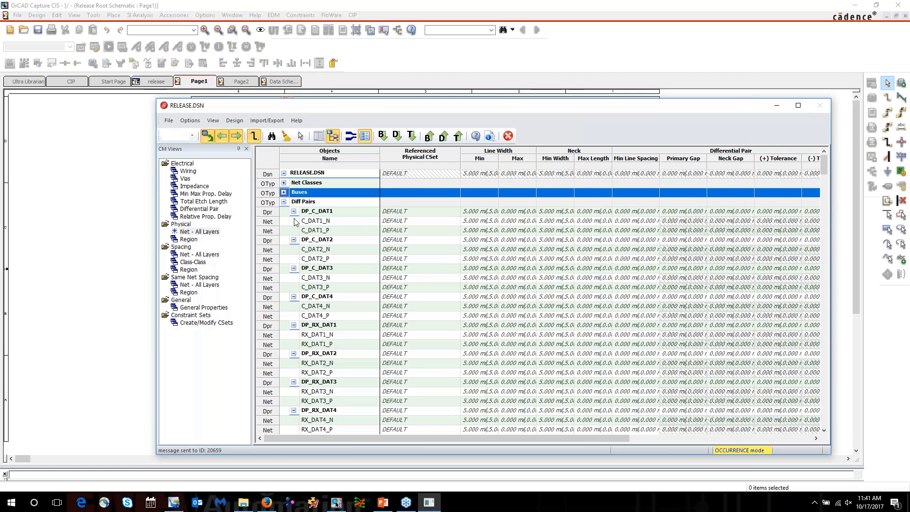
click(293, 211)
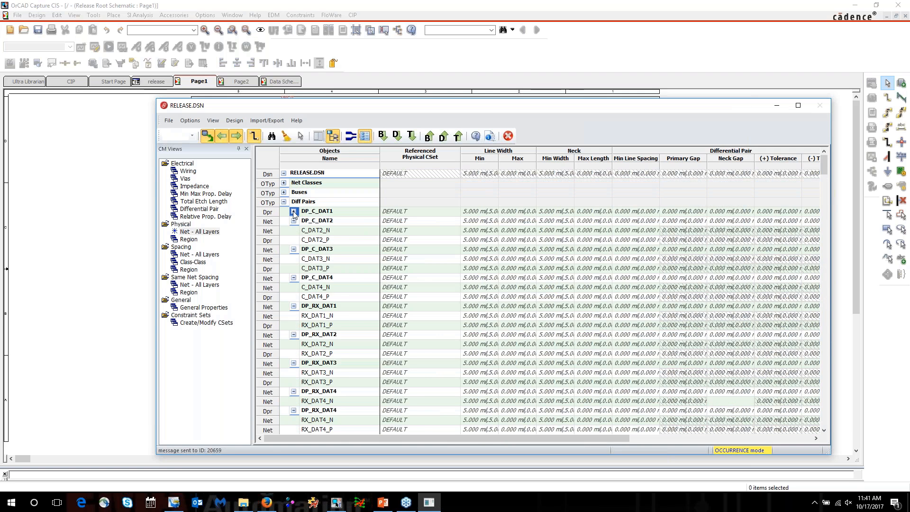
click(294, 221)
click(293, 230)
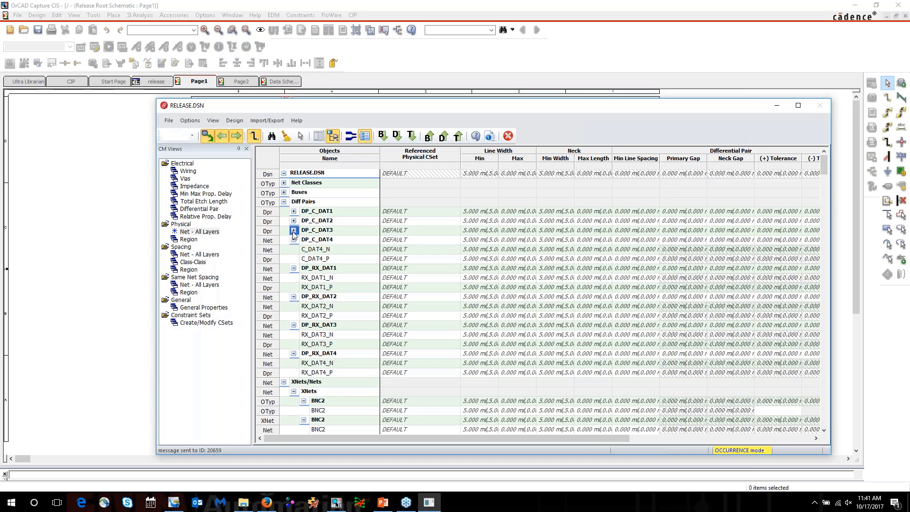
click(293, 240)
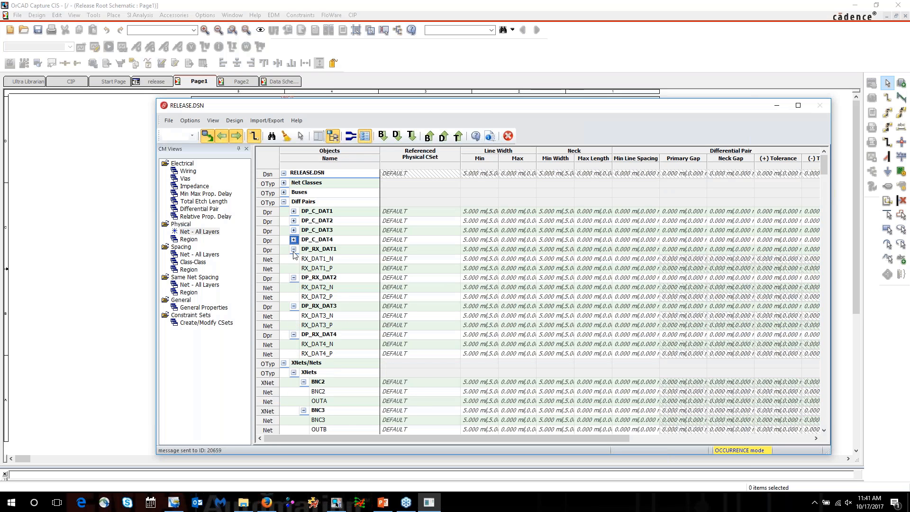
click(293, 249)
click(293, 259)
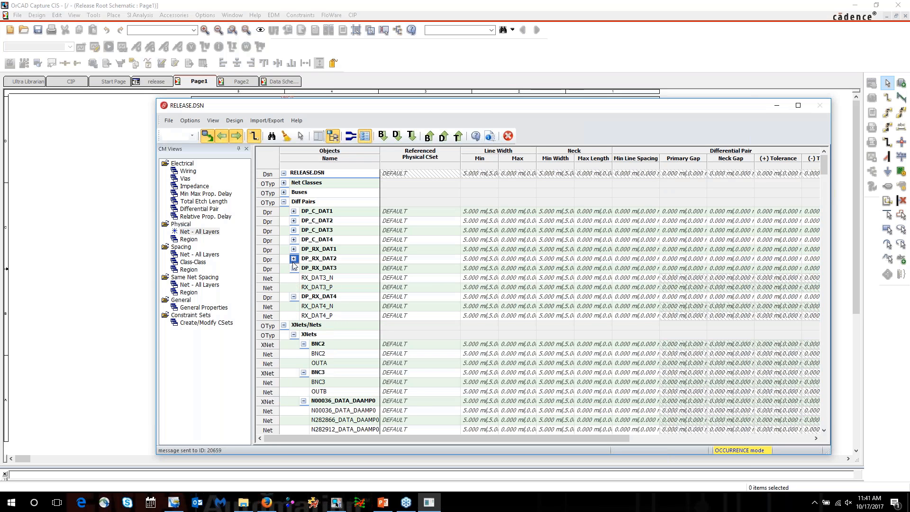
click(294, 269)
click(294, 278)
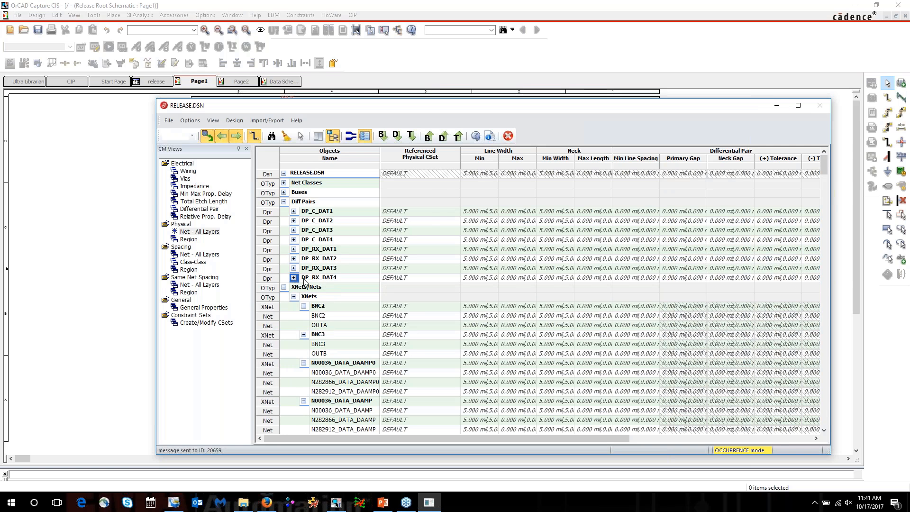
Assign the DP physical constraint set to all differential pairs from DP_C_DAT1 through DP_RX_DAT4
drag(437, 212, 437, 278)
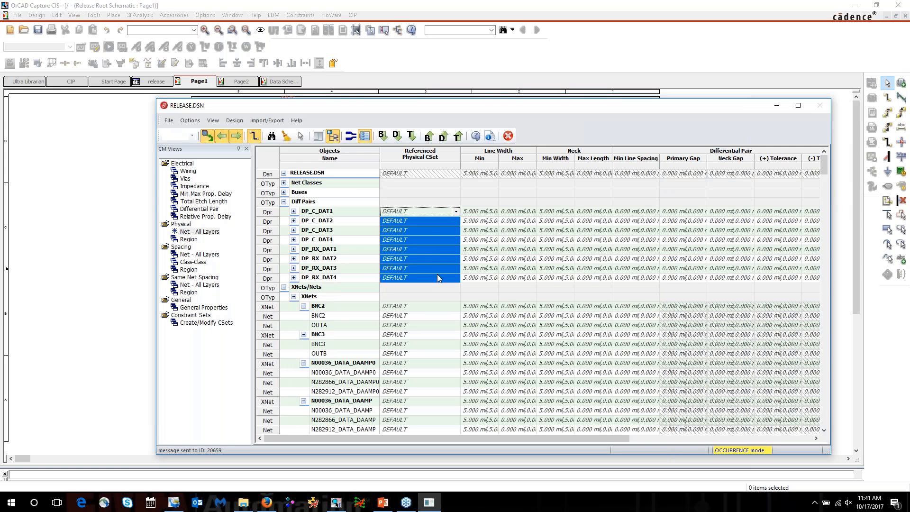
click(456, 211)
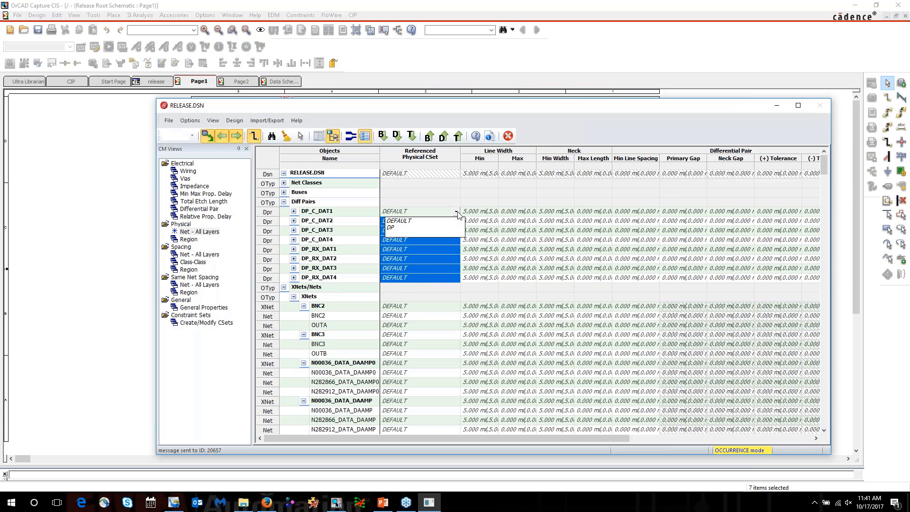
click(417, 227)
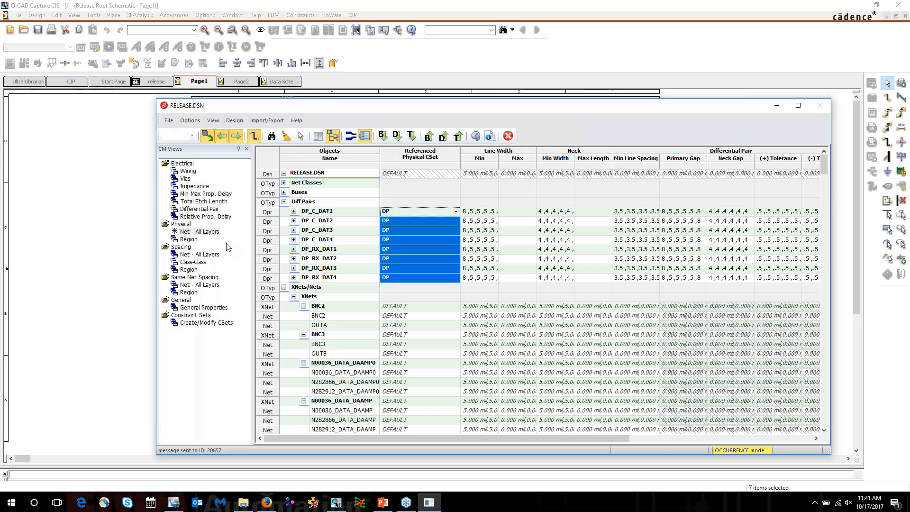
Show the electrical Differential Pair worksheet and collapse its Buses group and all eight differential pairs
click(202, 210)
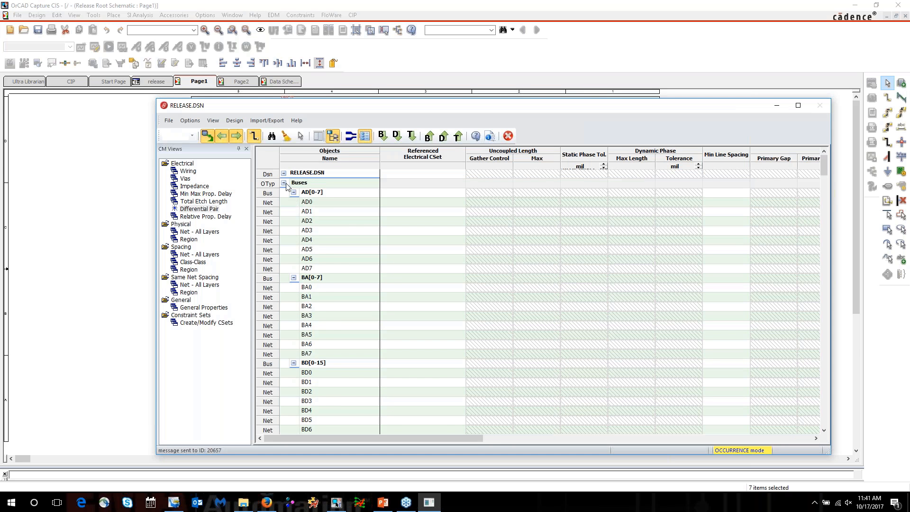
click(284, 183)
click(293, 201)
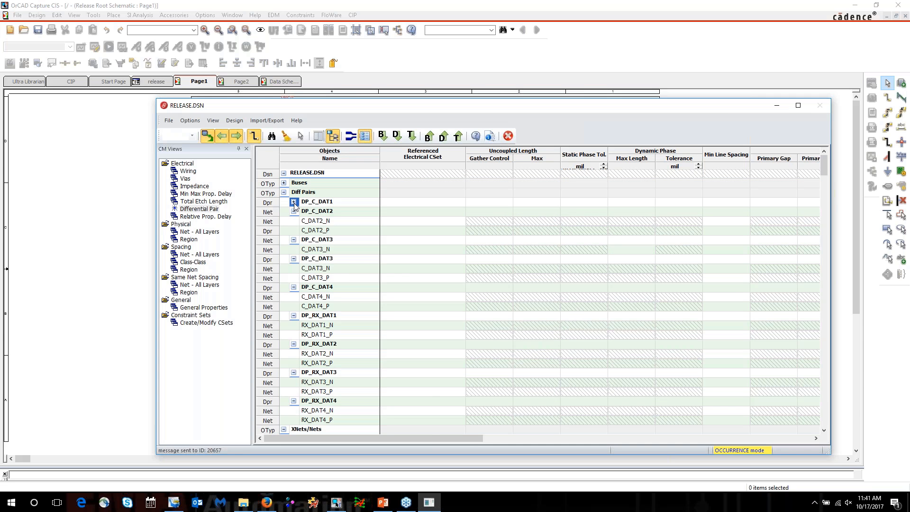
click(294, 211)
click(294, 221)
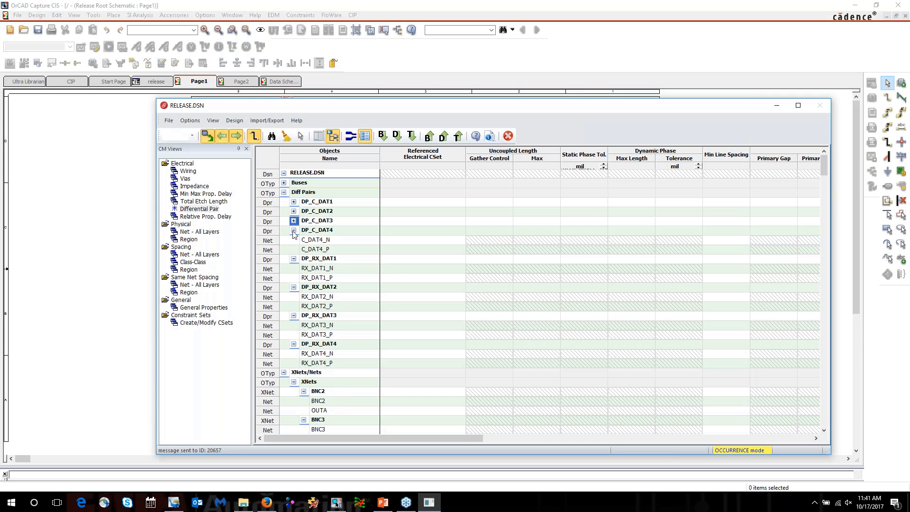
click(294, 230)
click(294, 240)
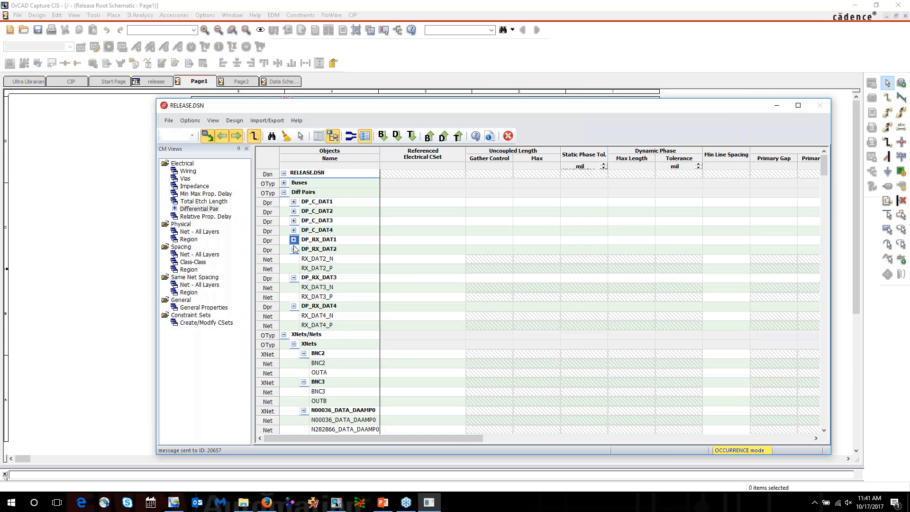
click(293, 249)
click(294, 259)
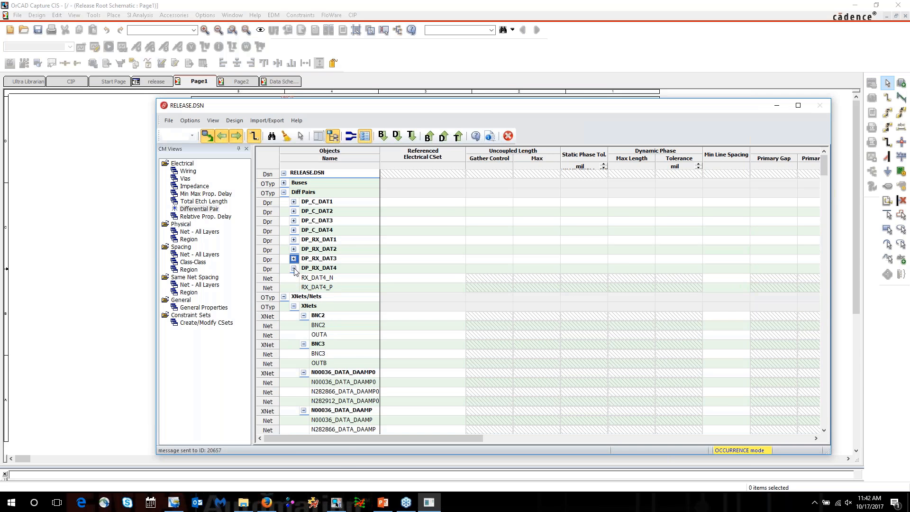
click(293, 268)
Assign the DP electrical constraint set to all differential pairs from DP_C_DAT1 through DP_RX_DAT4
drag(432, 202, 426, 267)
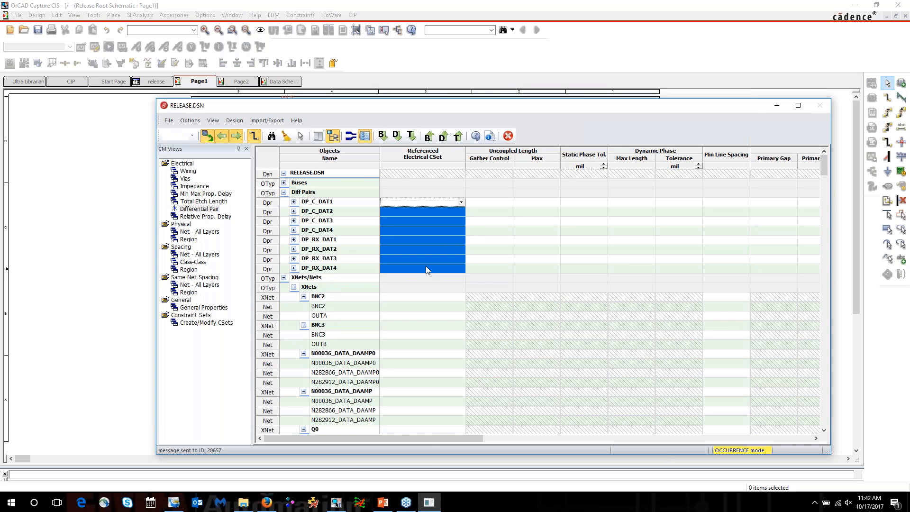
click(460, 202)
click(394, 212)
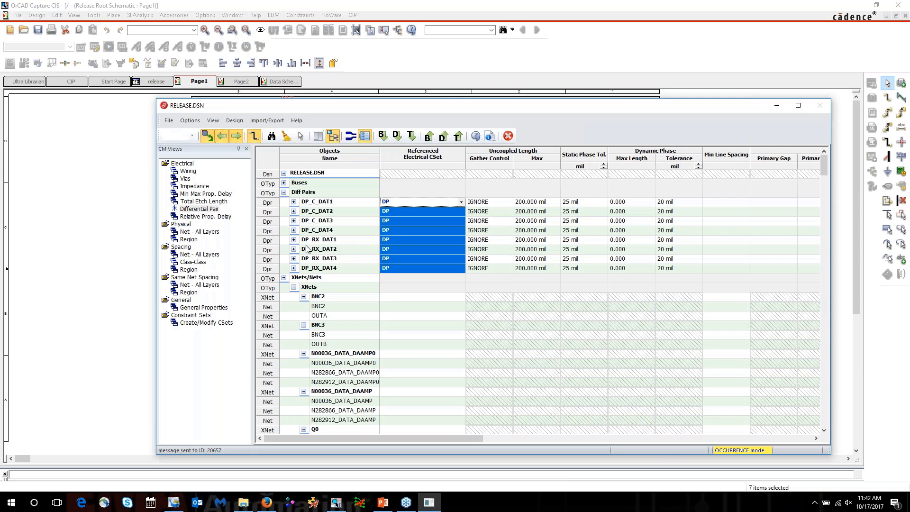
Show the all-layers net spacing worksheet and collapse the CLOCK_SP and DC_NETS_SP net classes
click(200, 255)
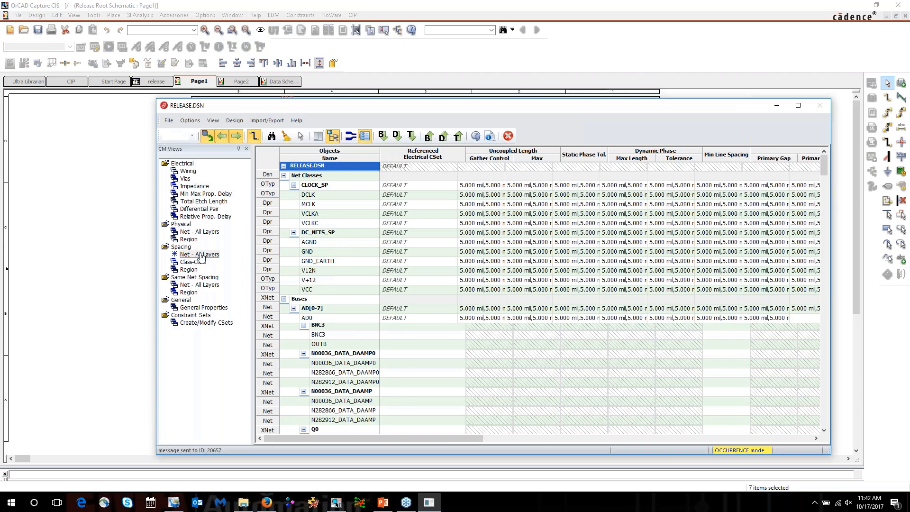
click(293, 185)
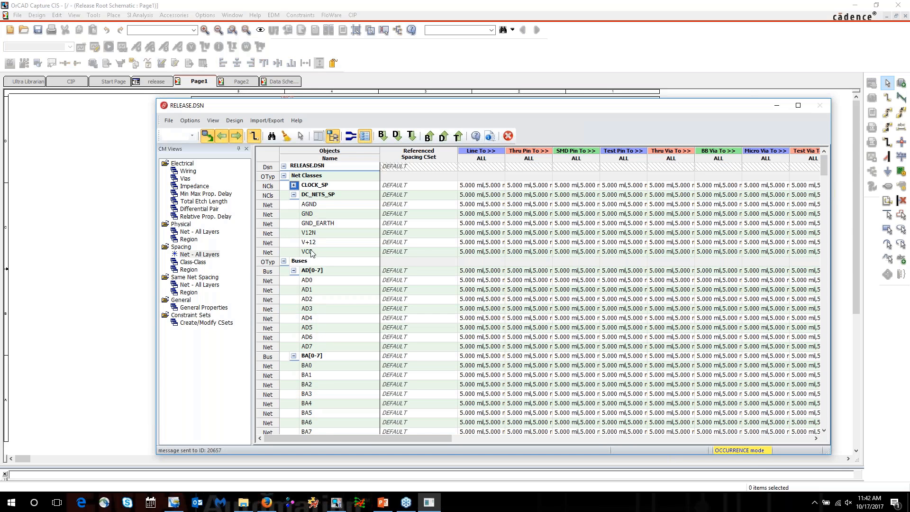
click(293, 195)
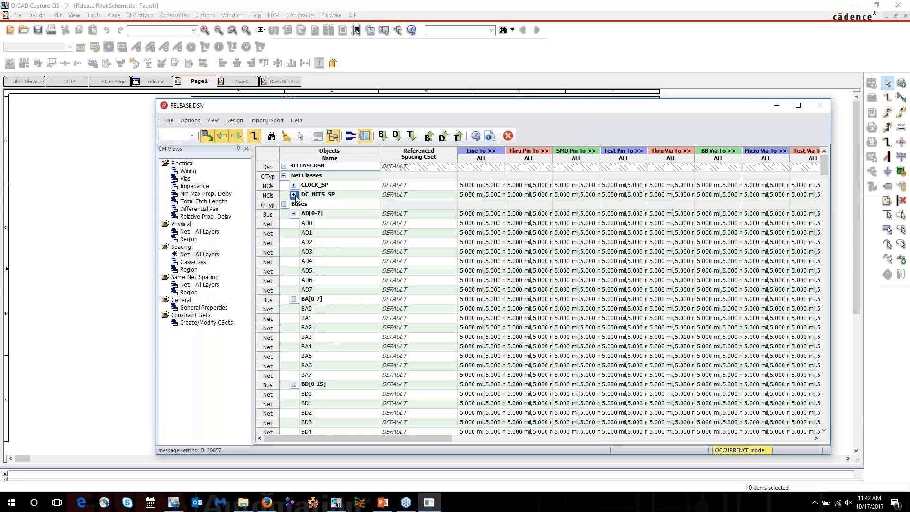
Create a net class named VD_NETS from the VD0 to VD7 members of the VD[0-7] bus, and collapse the spacing net classes
scroll(341, 258, down, 15)
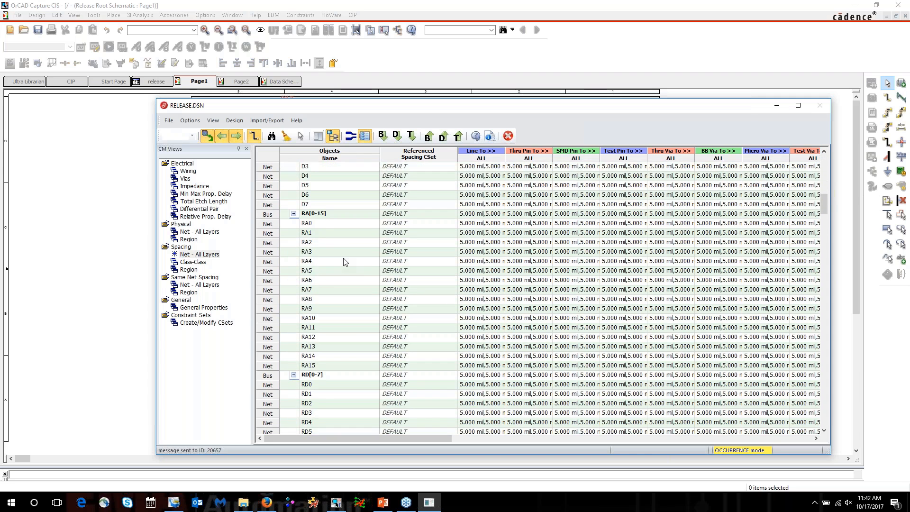
scroll(344, 262, down, 7)
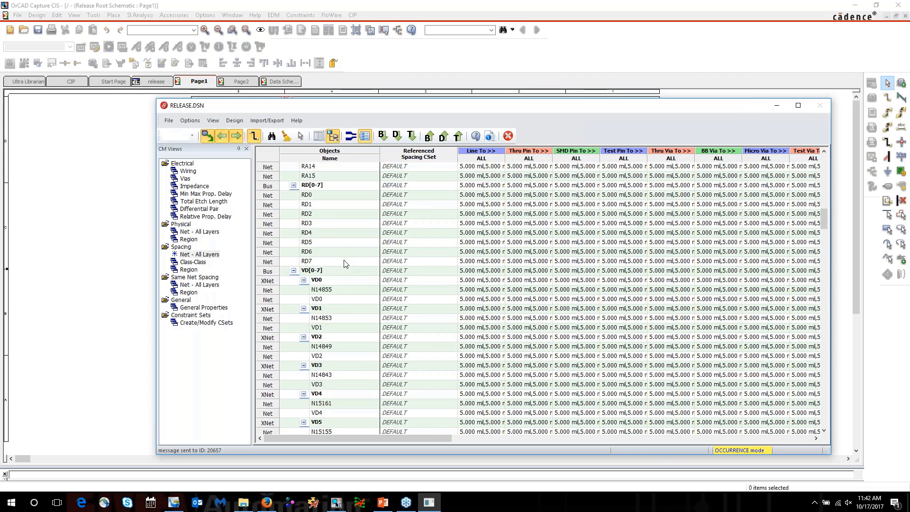
scroll(346, 256, down, 3)
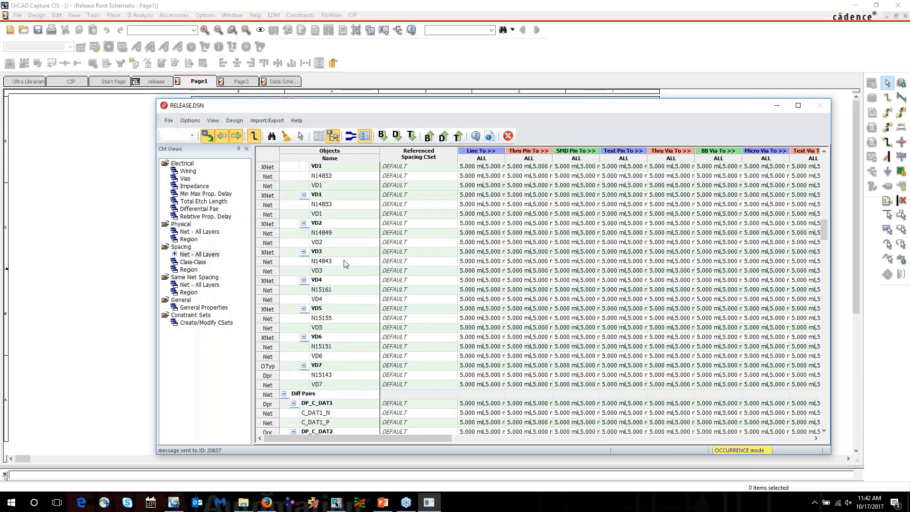
click(353, 188)
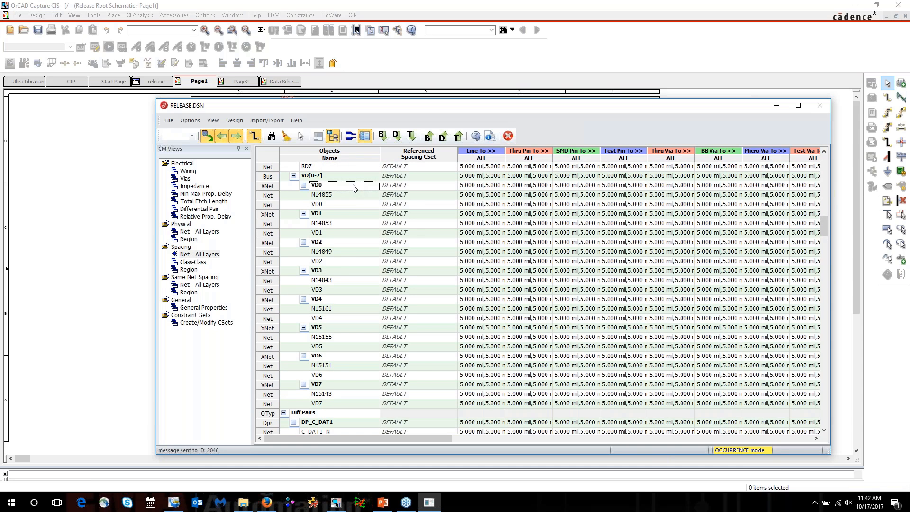
drag(354, 195, 365, 403)
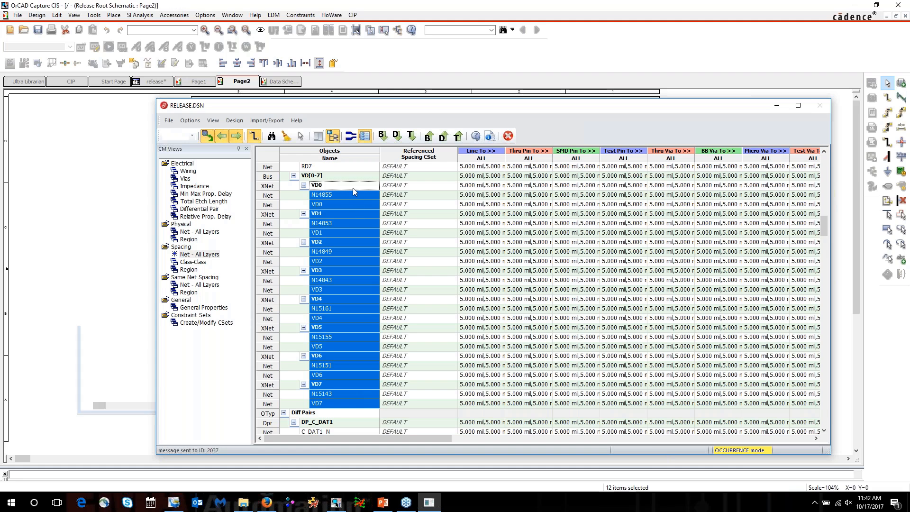
right_click(354, 186)
mouse_move(390, 201)
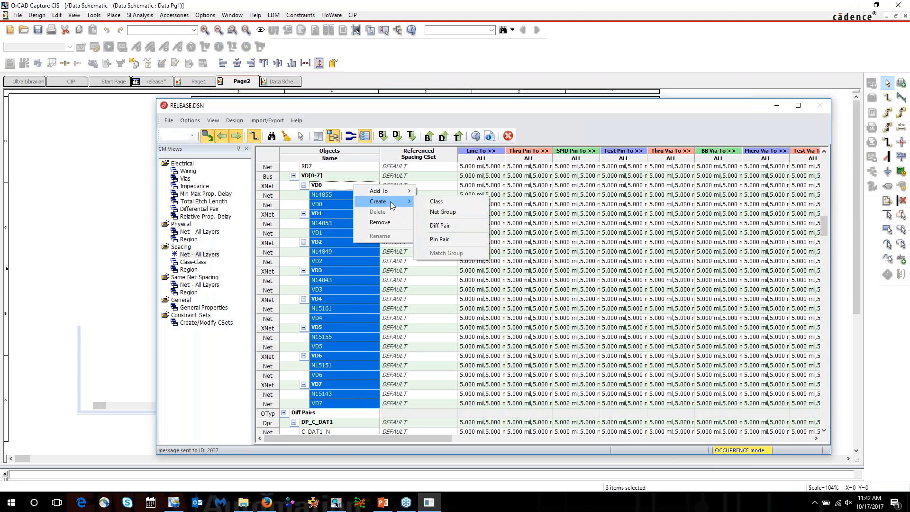
click(448, 201)
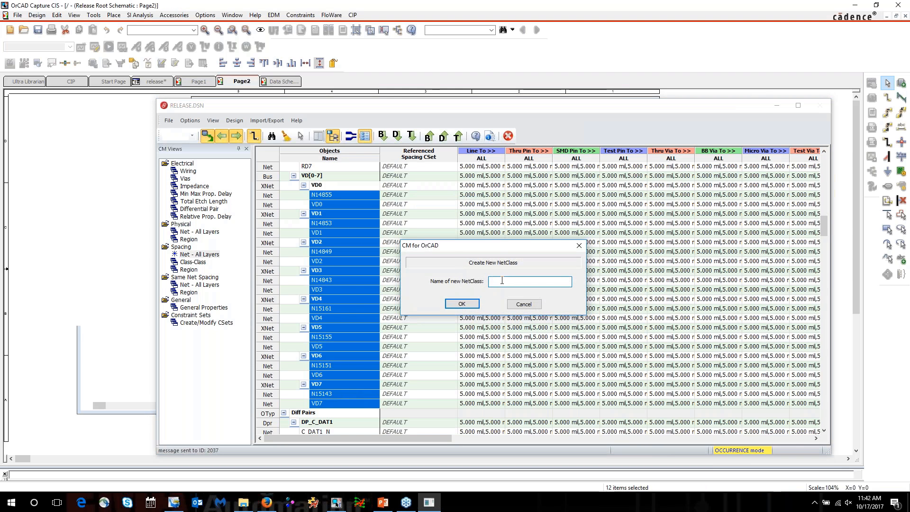
text(VD_NETS)
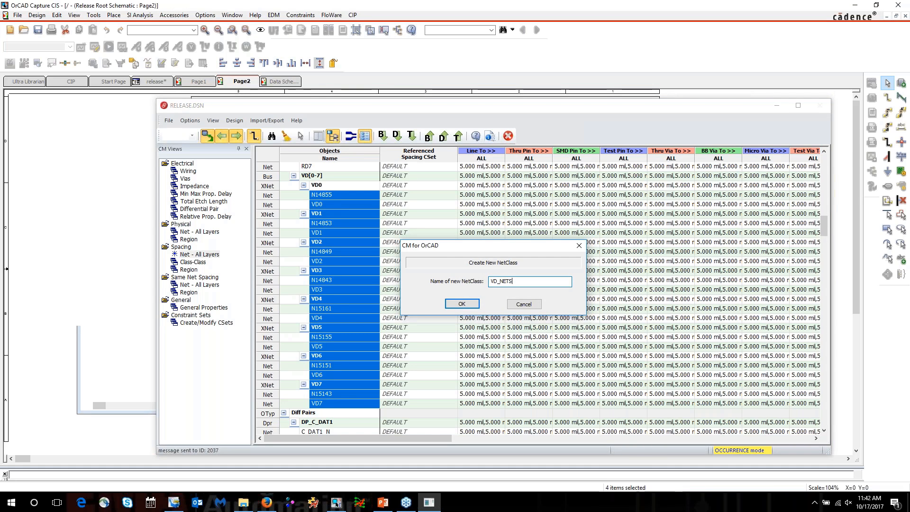
click(462, 304)
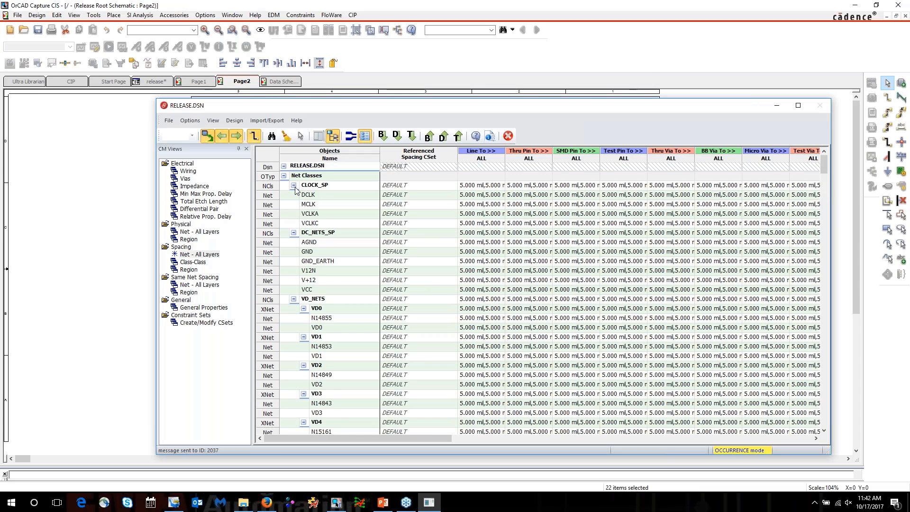
click(294, 185)
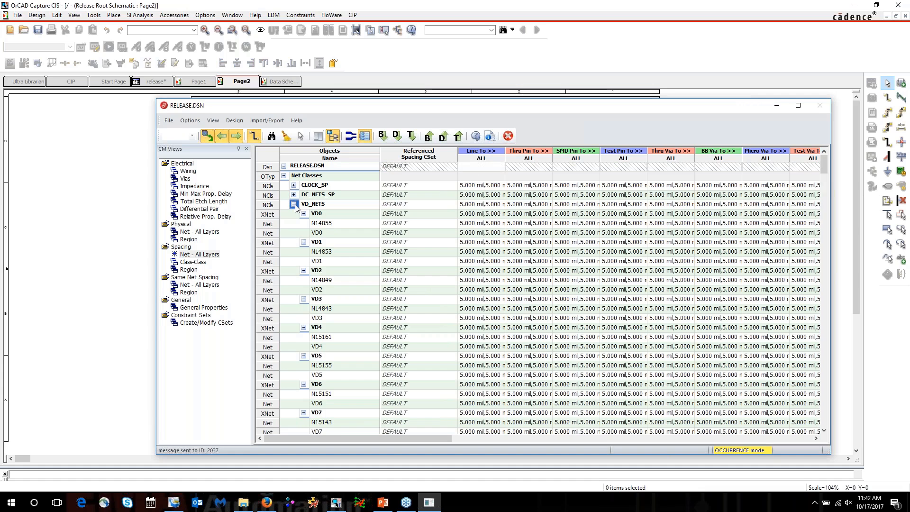
click(294, 204)
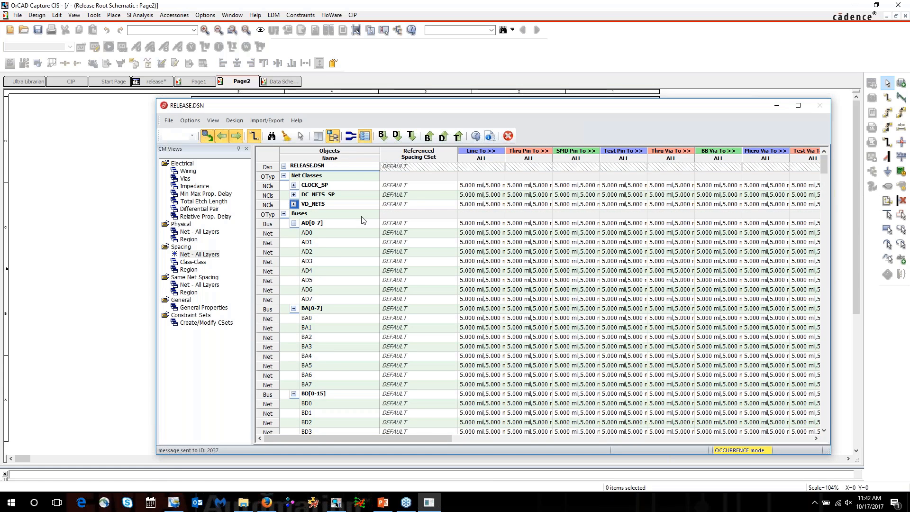
Create a spacing constraint set named 8_MIL in the by-layer spacing constraint sets, without initial values from another set
click(321, 136)
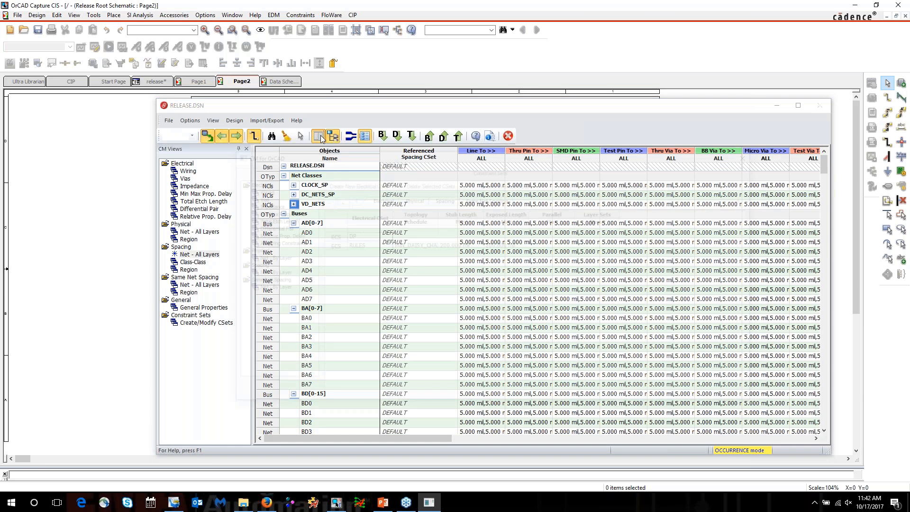
click(273, 273)
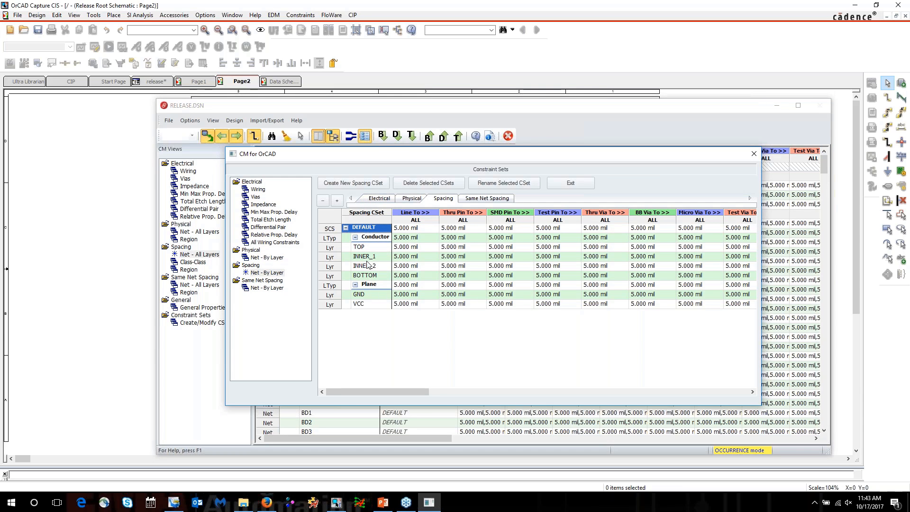
click(356, 182)
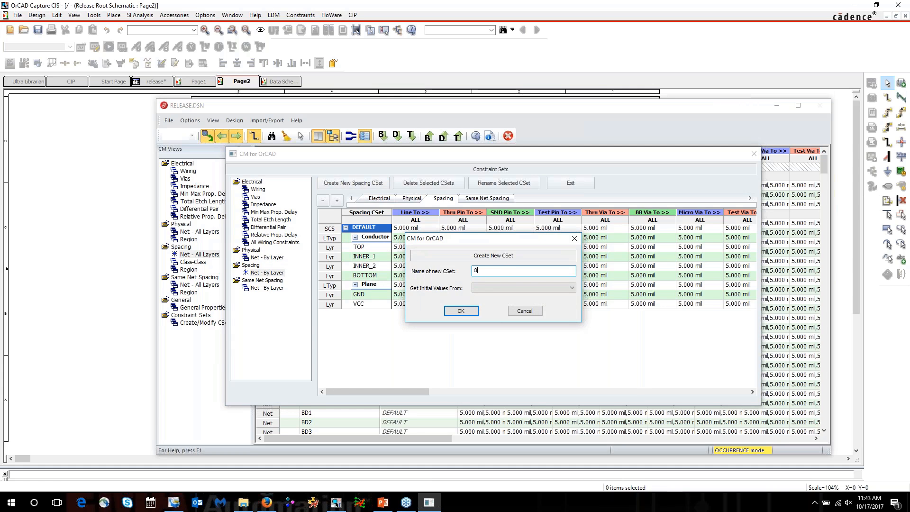
text(8_MIL)
click(468, 313)
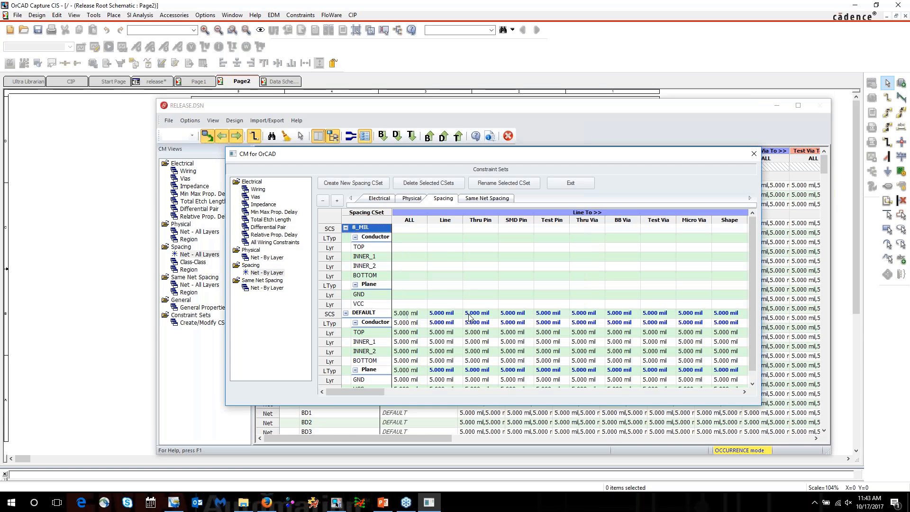
Set all spacing values of the 8_MIL constraint set to 8, from Line To ALL through BB Via Min Gap
click(398, 231)
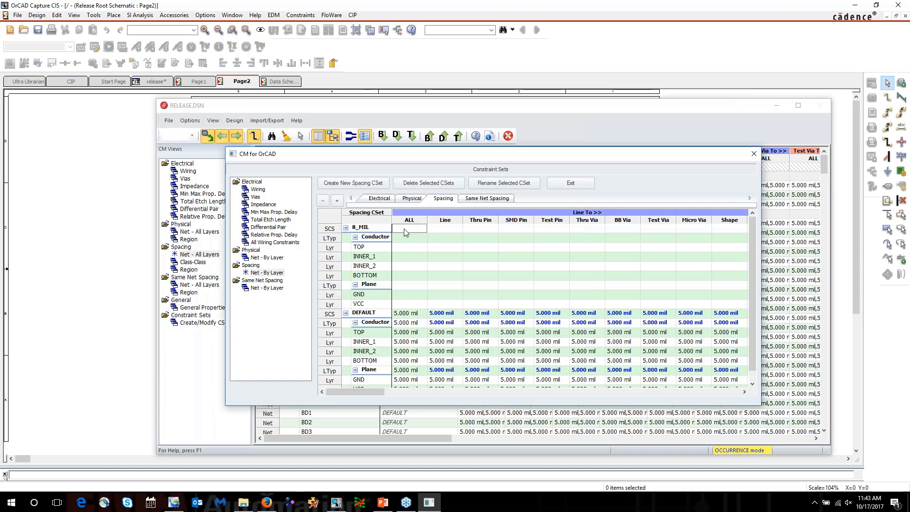
drag(405, 232, 749, 226)
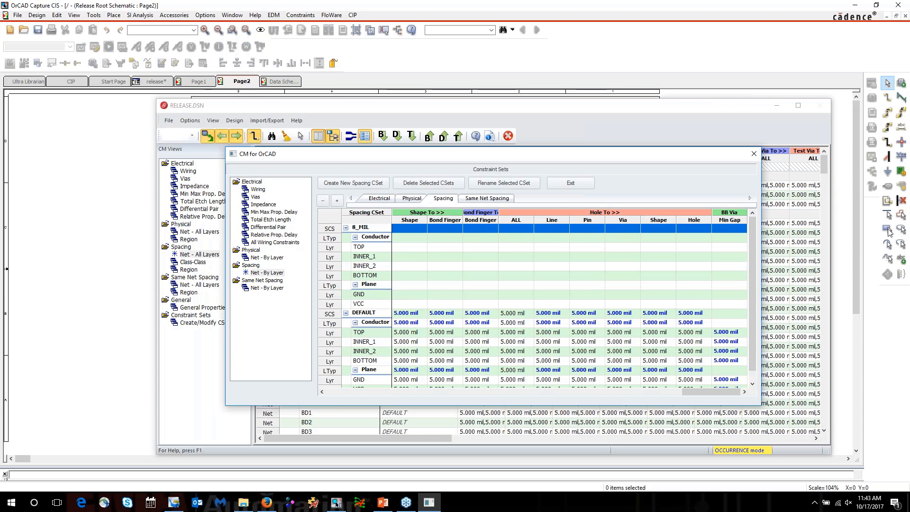
text(8)
key(Return)
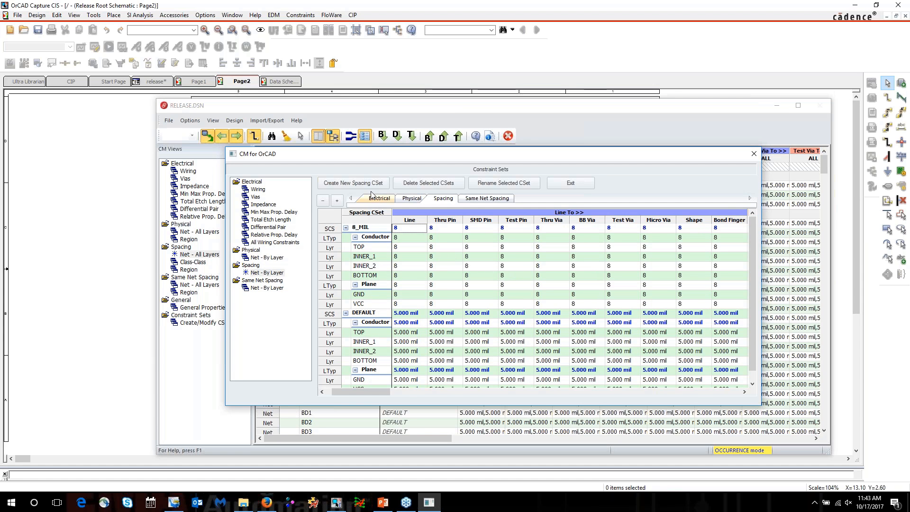
Create a spacing constraint set named 10_MIL without initial values and set its spacings to 10, from Line To Line onward
click(356, 184)
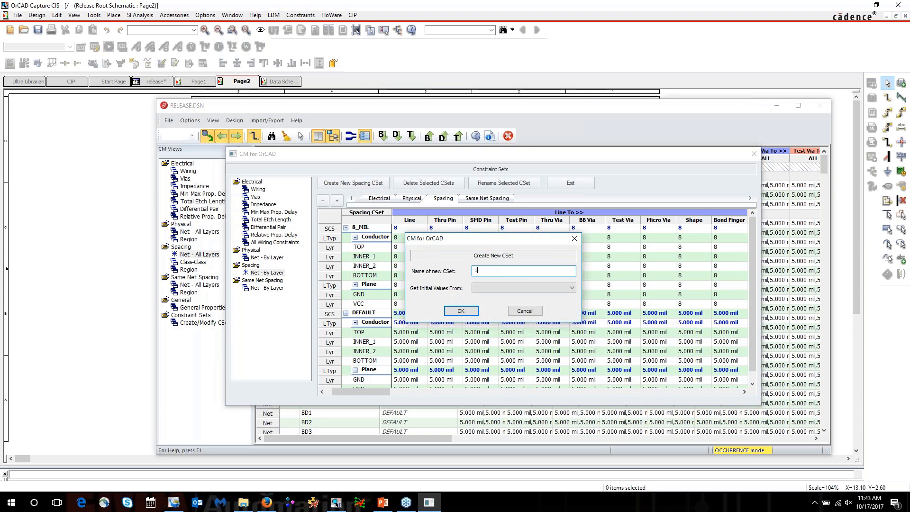
text(10_MIL)
click(467, 311)
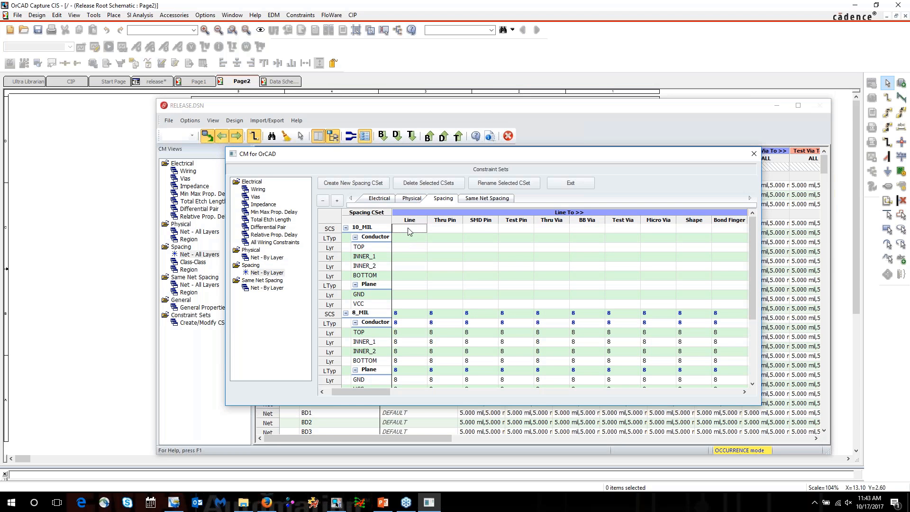
drag(409, 231, 801, 233)
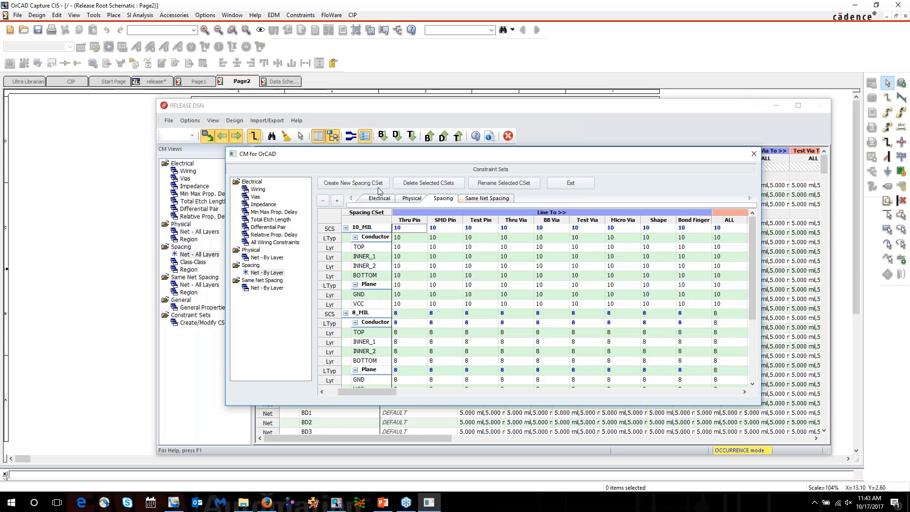
Create a spacing constraint set named 12_MIL and set its spacings to 12, from Line To Thru Pin through BB Via Min Gap
click(357, 184)
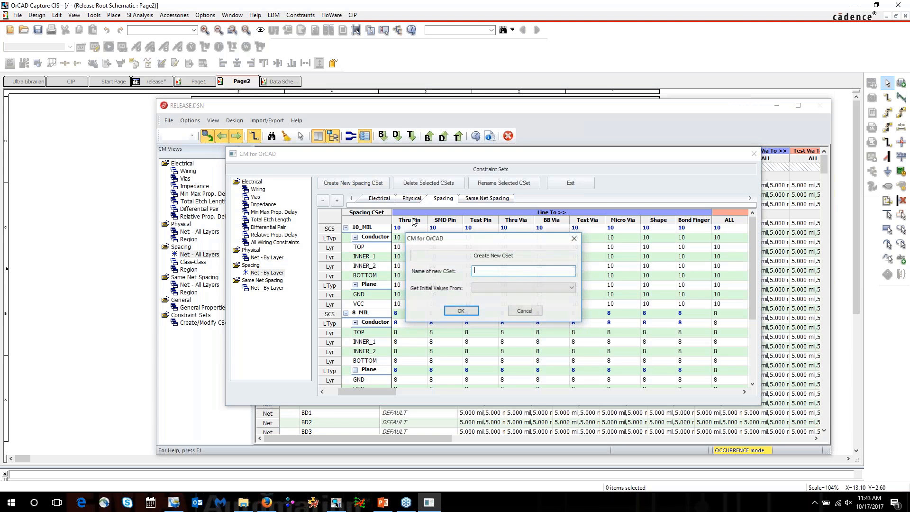
text(12_MIL)
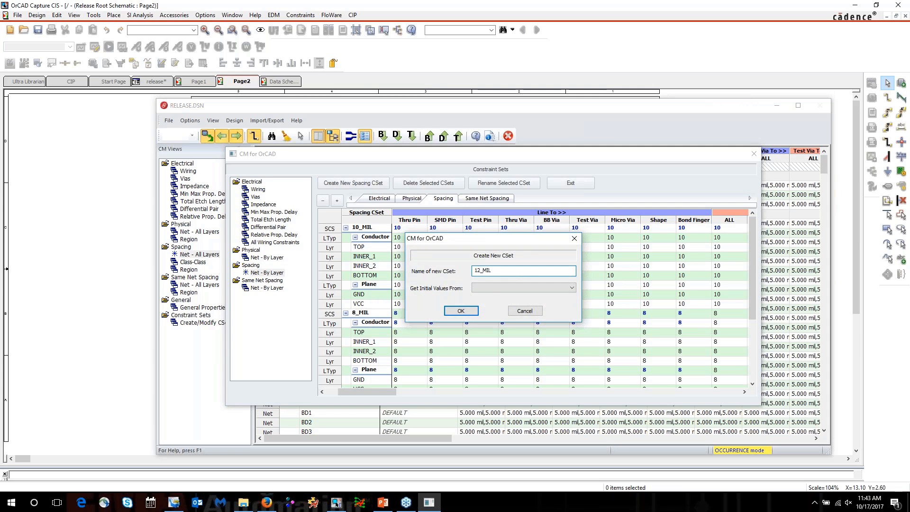
click(474, 312)
click(409, 315)
click(450, 315)
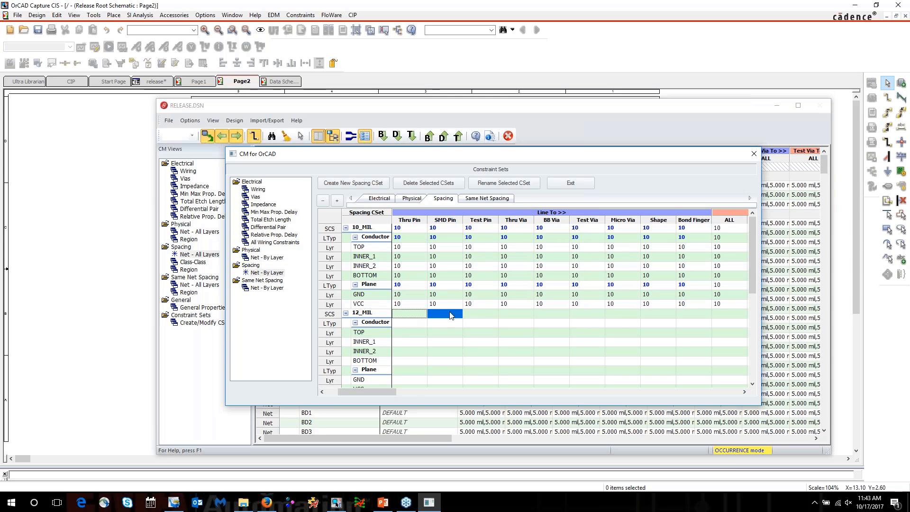
drag(450, 316, 738, 318)
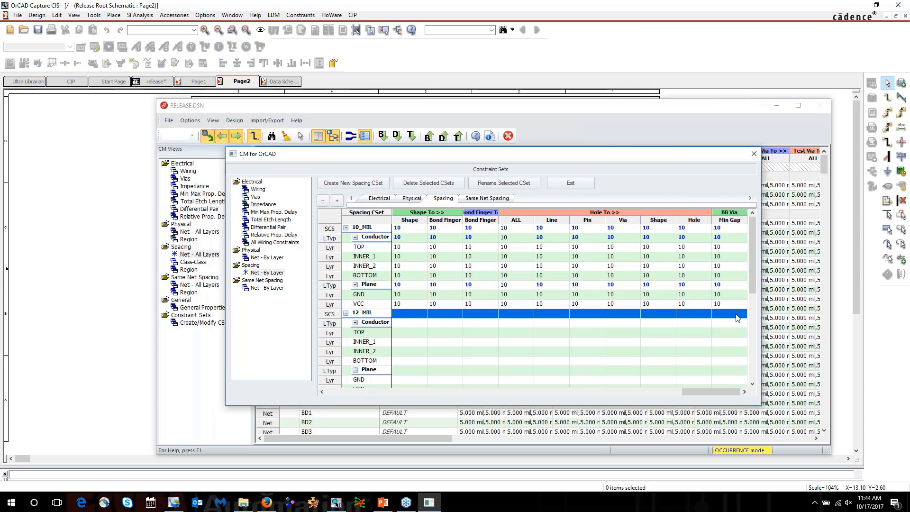
key(ctrl+v)
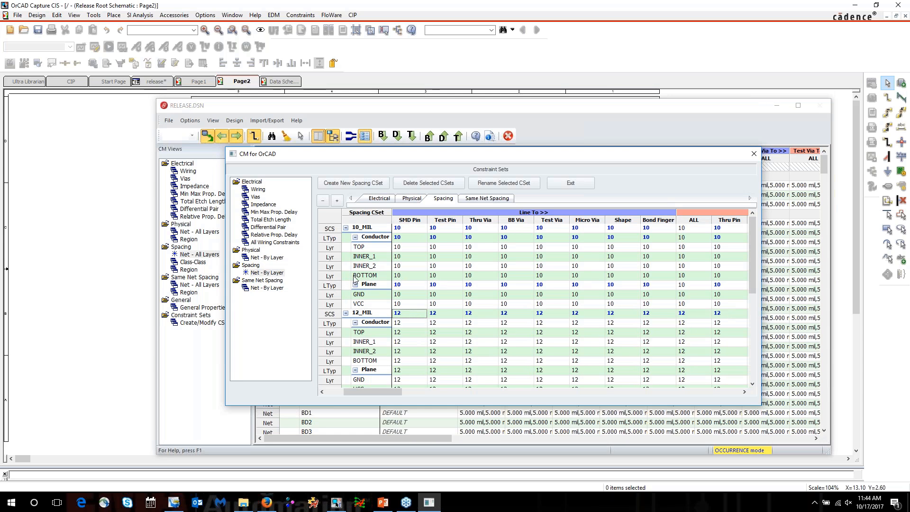
Collapse the 10_MIL, 12_MIL, 8_MIL and DEFAULT constraint sets and return to the all-layers net spacing worksheet
click(345, 228)
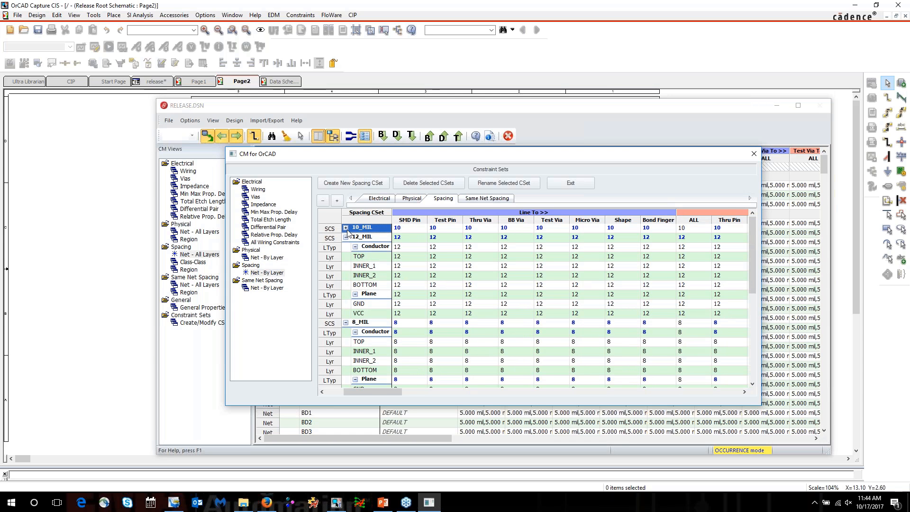
click(345, 237)
click(345, 246)
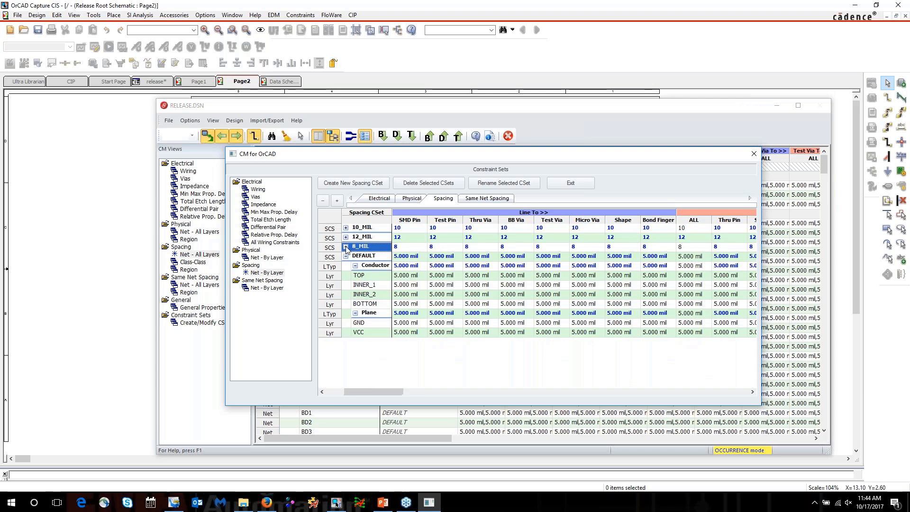
click(346, 256)
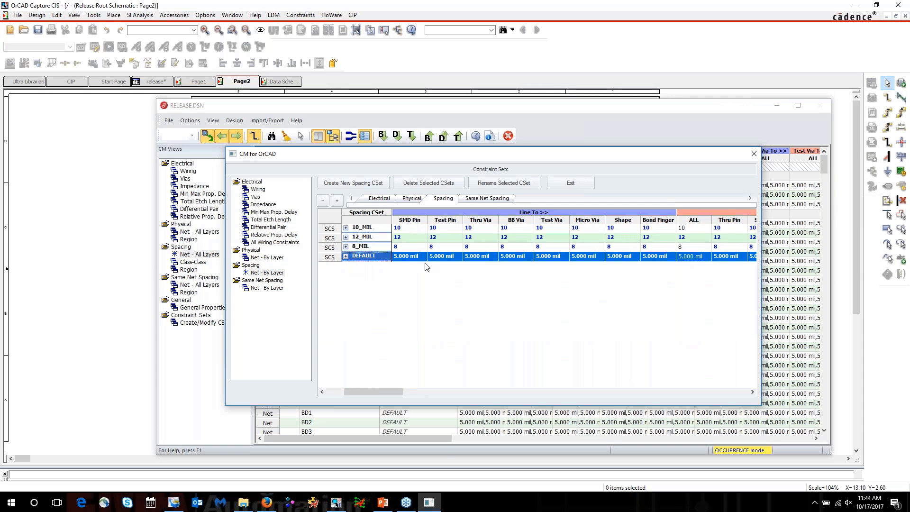
click(571, 183)
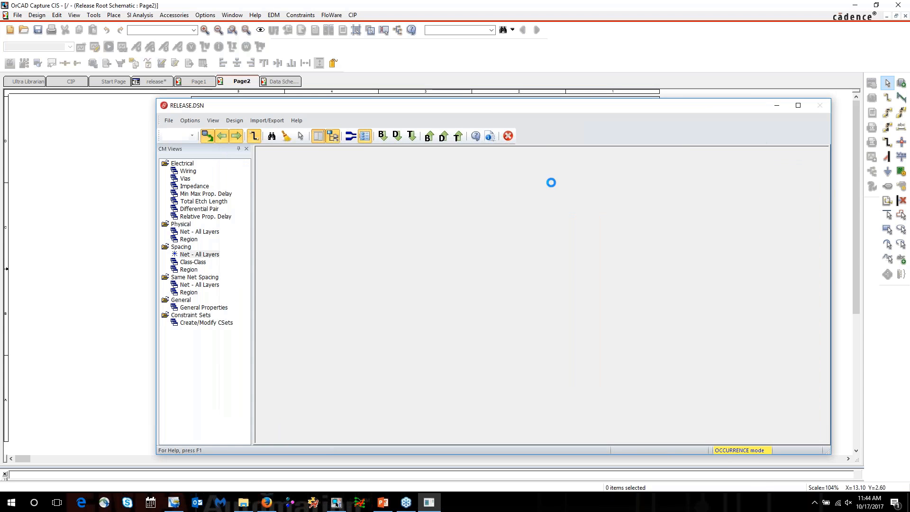
click(209, 255)
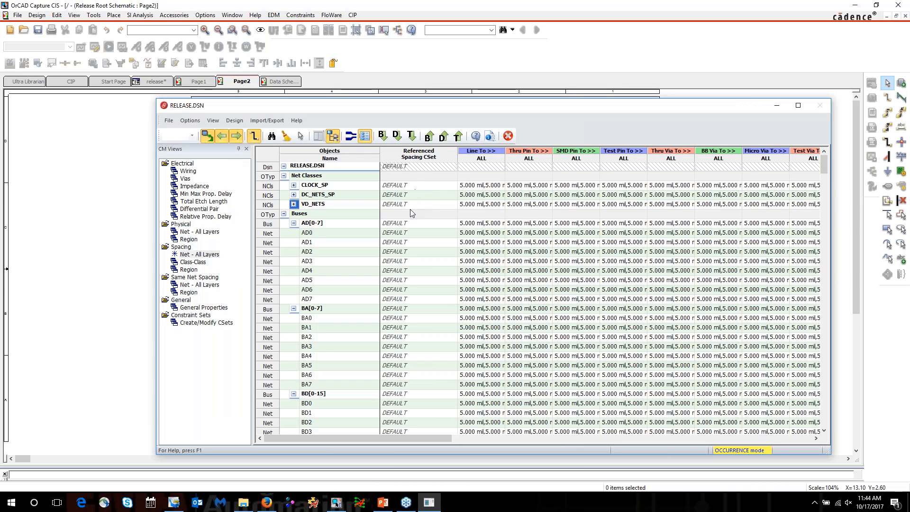
Create class-class spacing associations for CLOCK_SP with DC_NETS_SP, CLOCK_SP with VD_NETS, and DC_NETS_SP with VD_NETS
click(195, 262)
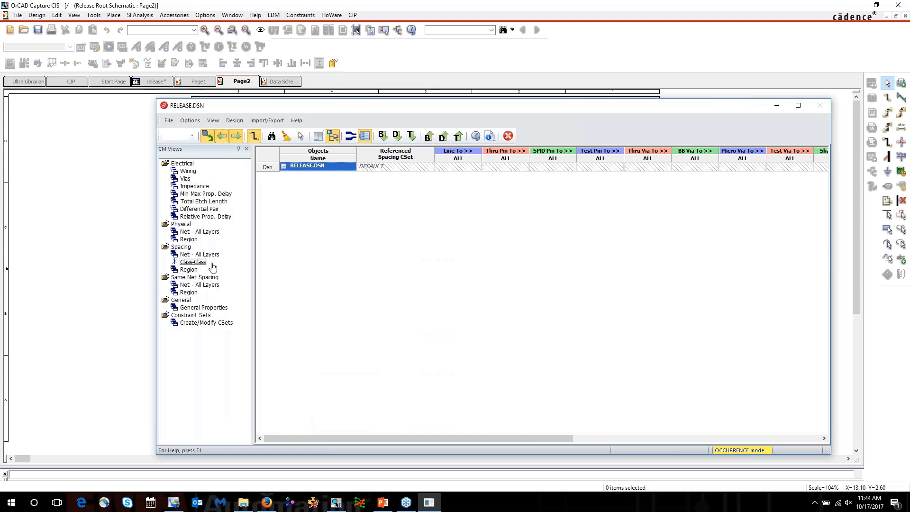
right_click(327, 243)
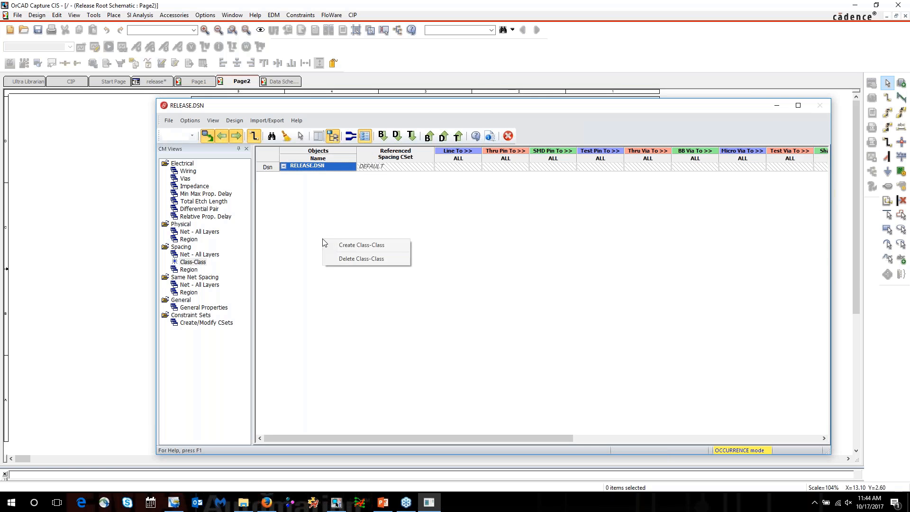
click(365, 246)
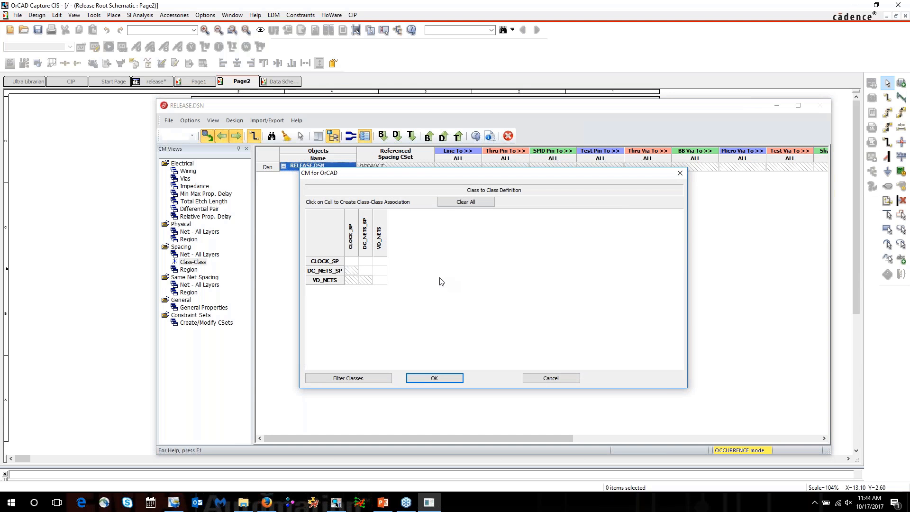
click(366, 261)
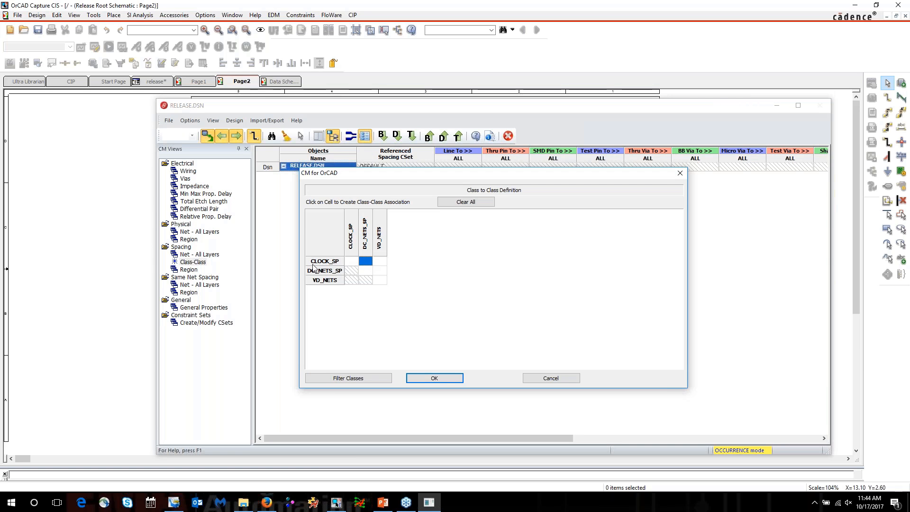
click(383, 263)
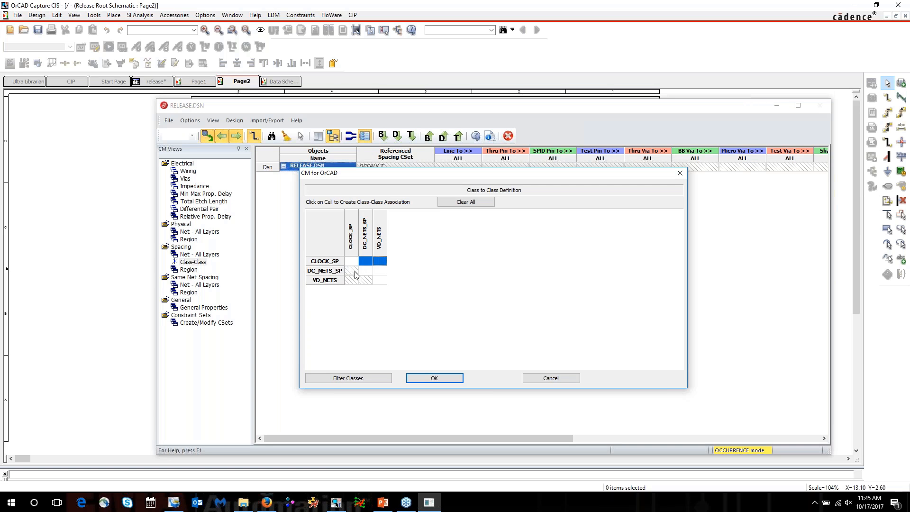
click(379, 270)
click(434, 379)
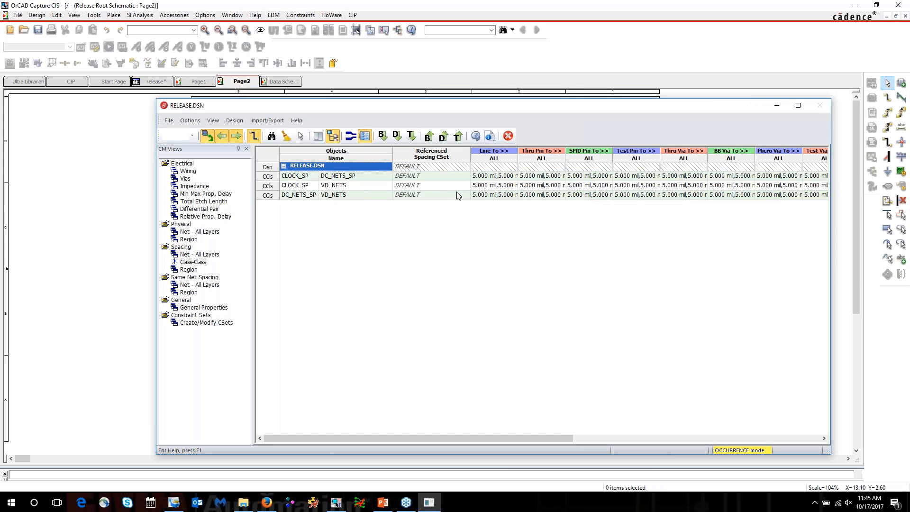
Assign spacing set 8_MIL to CLOCK_SP/DC_NETS_SP, 10_MIL to CLOCK_SP/VD_NETS and 12_MIL to DC_NETS_SP/VD_NETS
click(465, 176)
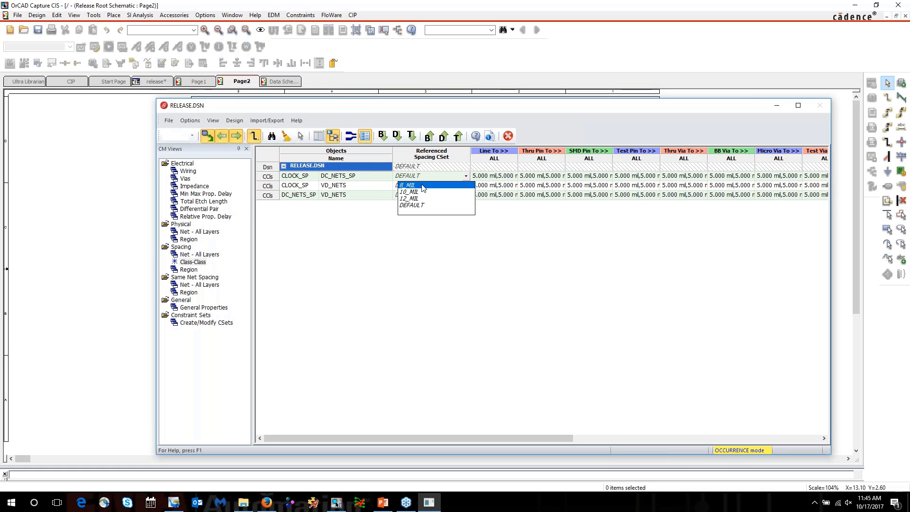
click(433, 185)
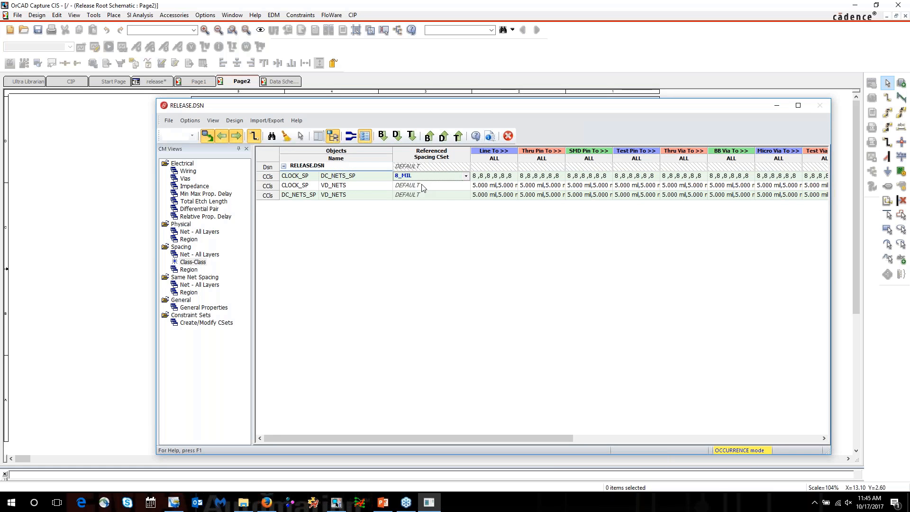
click(464, 189)
click(465, 186)
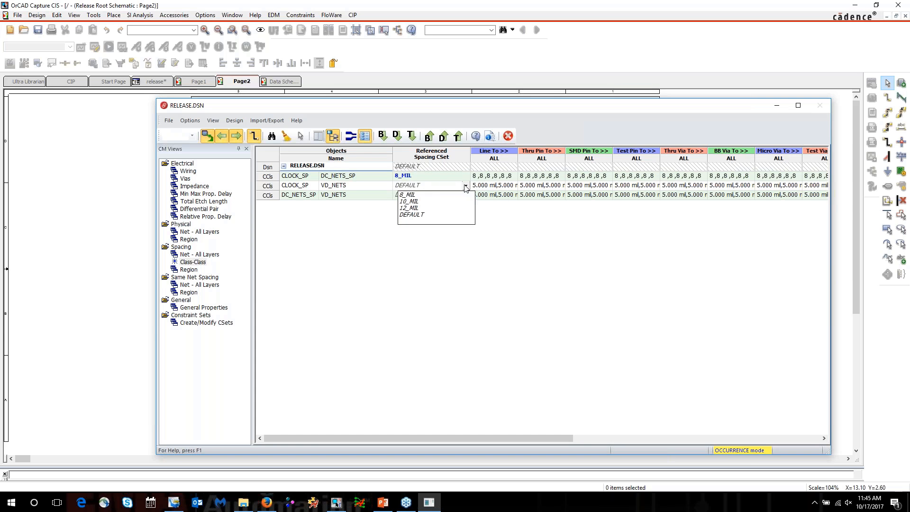
click(418, 203)
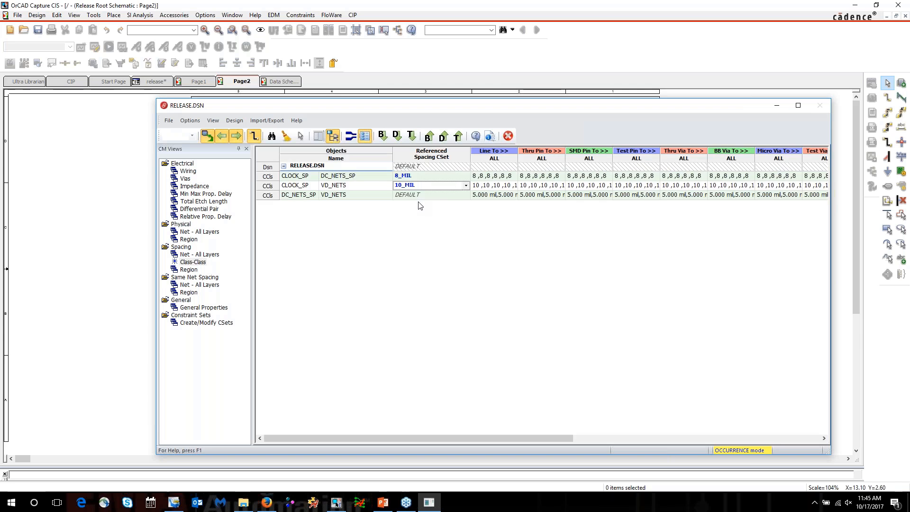
click(464, 197)
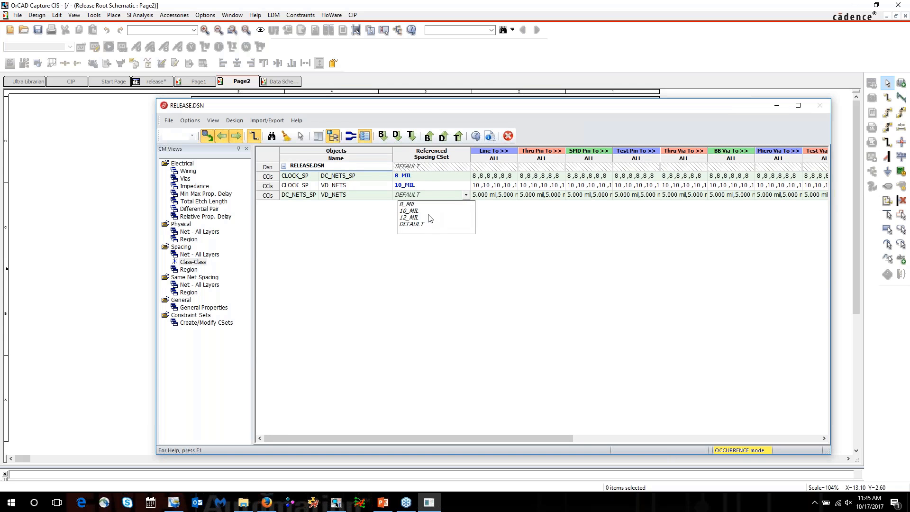
click(428, 217)
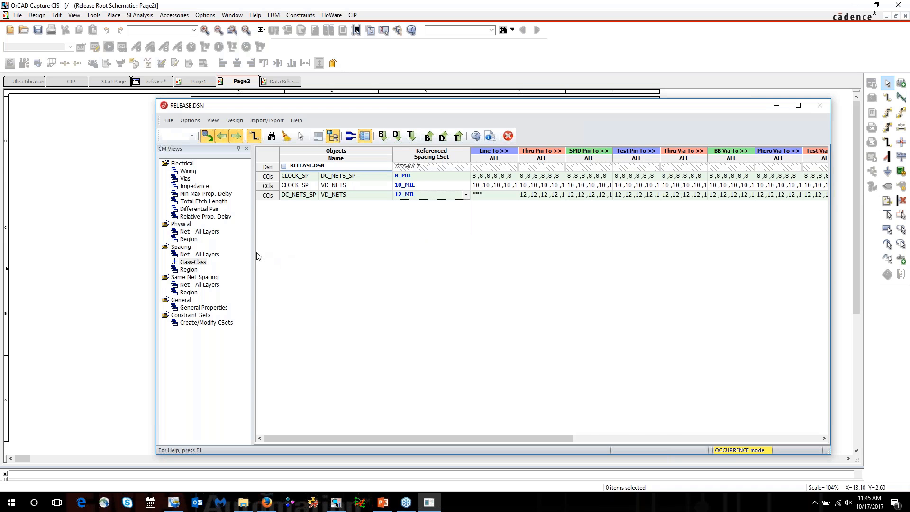
Update the board file 1_ConstraintsUpdate.brd with the schematic constraints and open it with the Allegro PCB Designer product
click(199, 254)
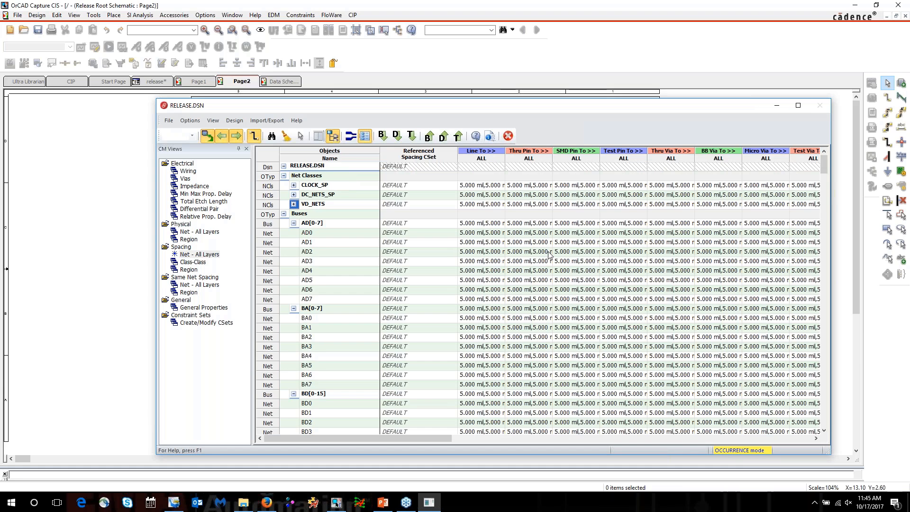
click(430, 137)
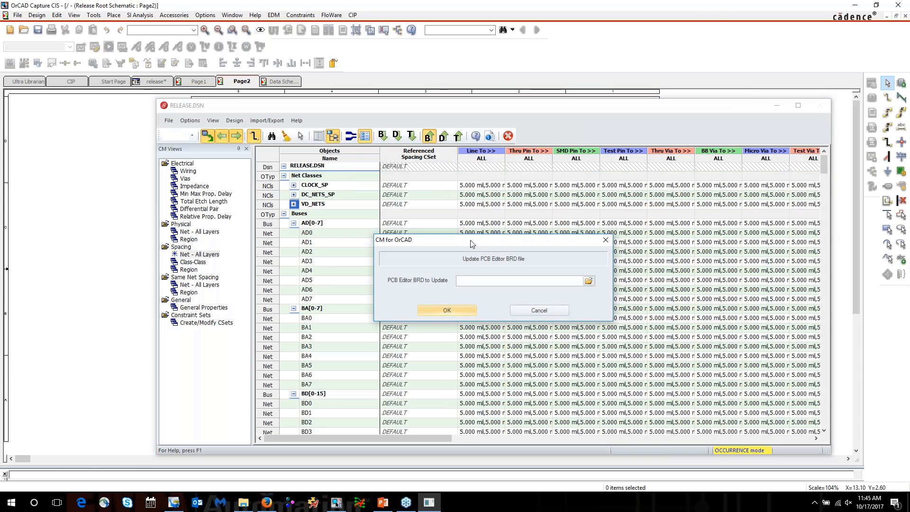
click(589, 281)
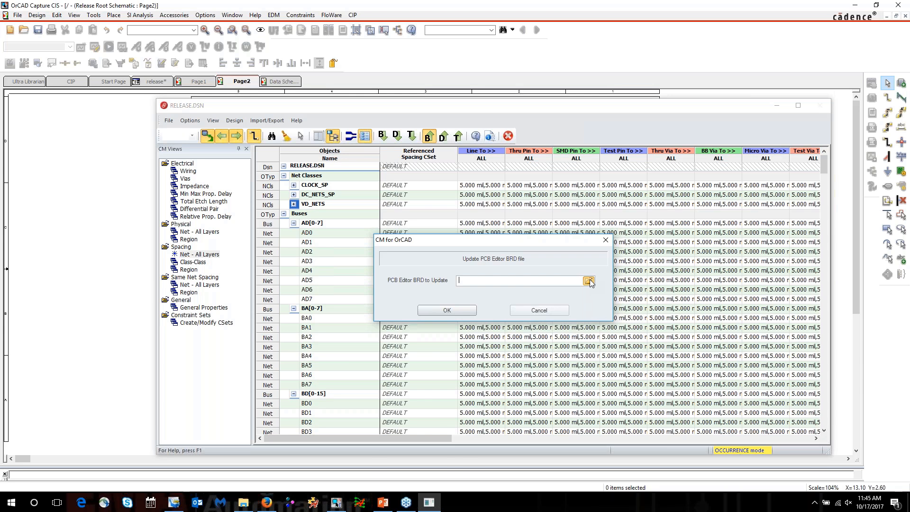
double_click(516, 313)
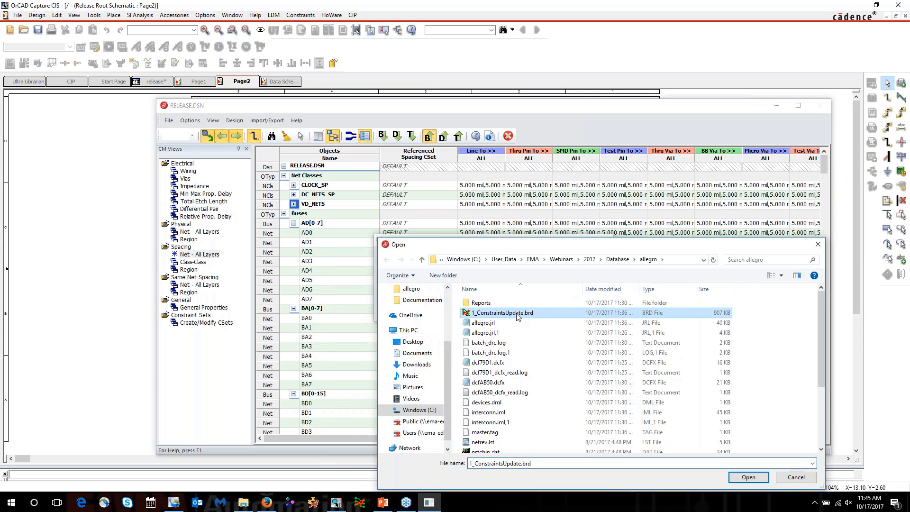
click(455, 310)
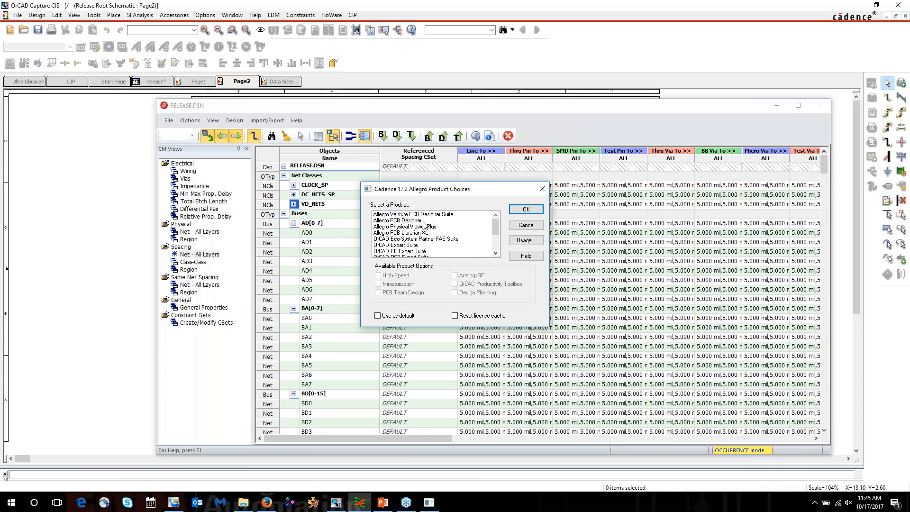
double_click(422, 221)
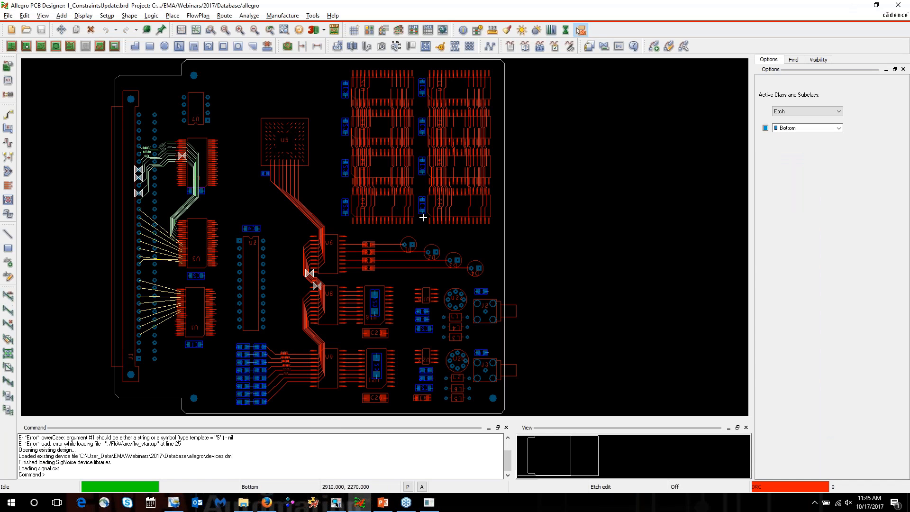
Update the board's out-of-date DRC status and review the detailed design rules check report
click(83, 15)
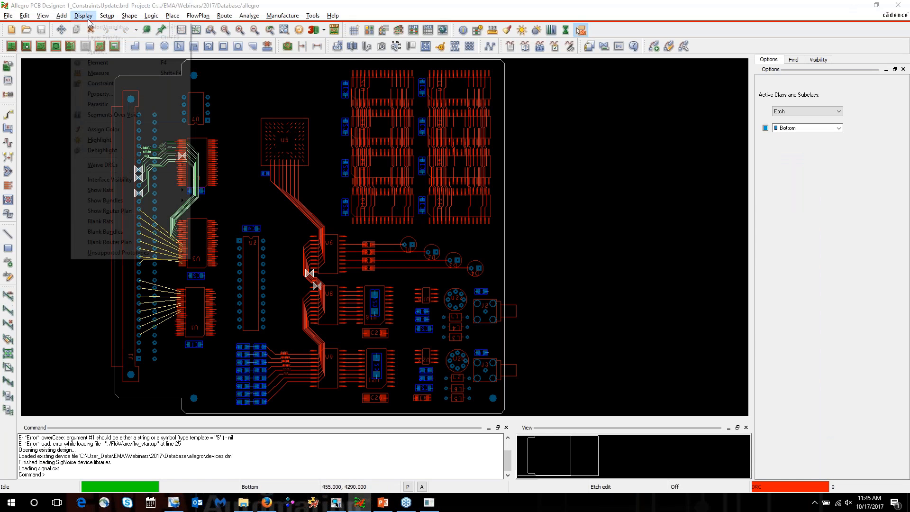
click(98, 52)
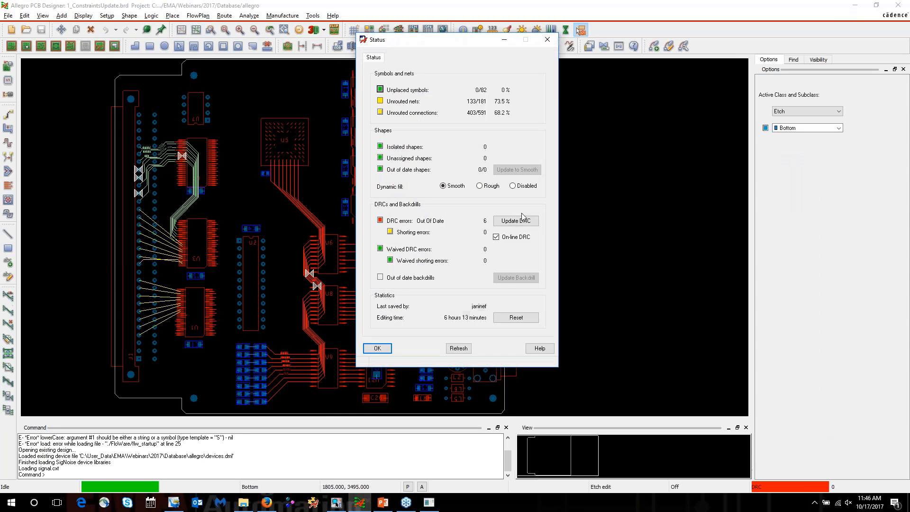
click(521, 223)
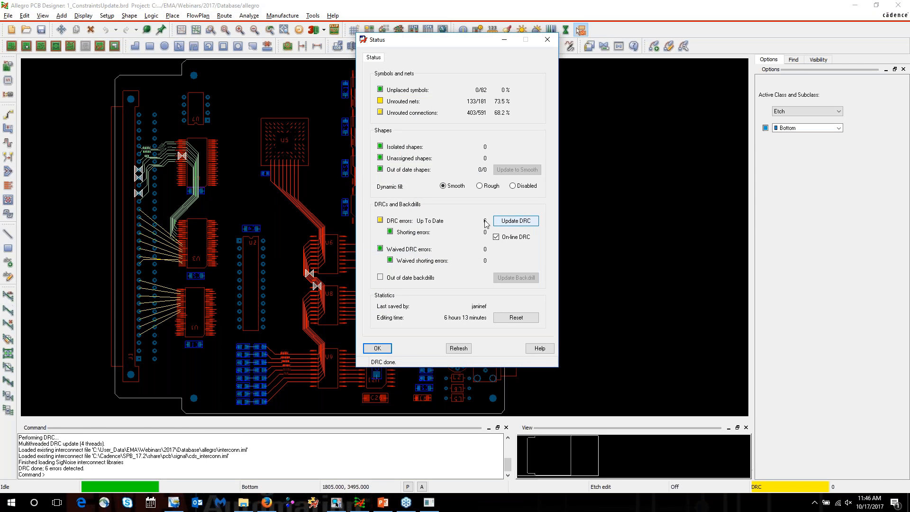
click(380, 221)
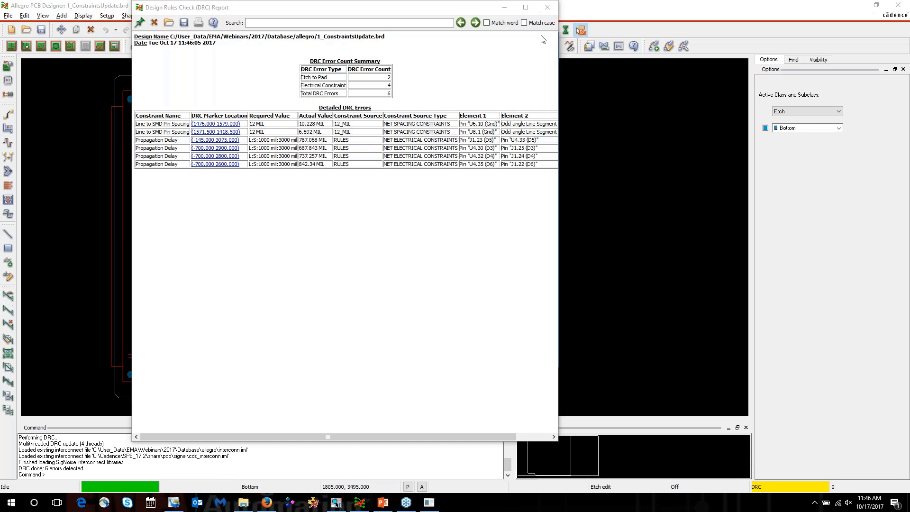
click(547, 8)
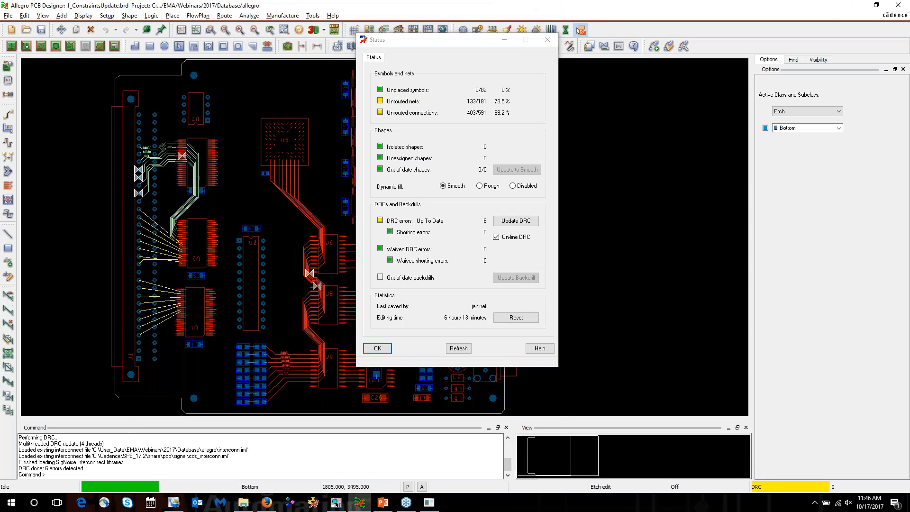
click(377, 347)
Slide the VD bus traces between U6 and U8 away from the two GND pads flagged for line-to-SMD-pin spacing
scroll(307, 279, up, 5)
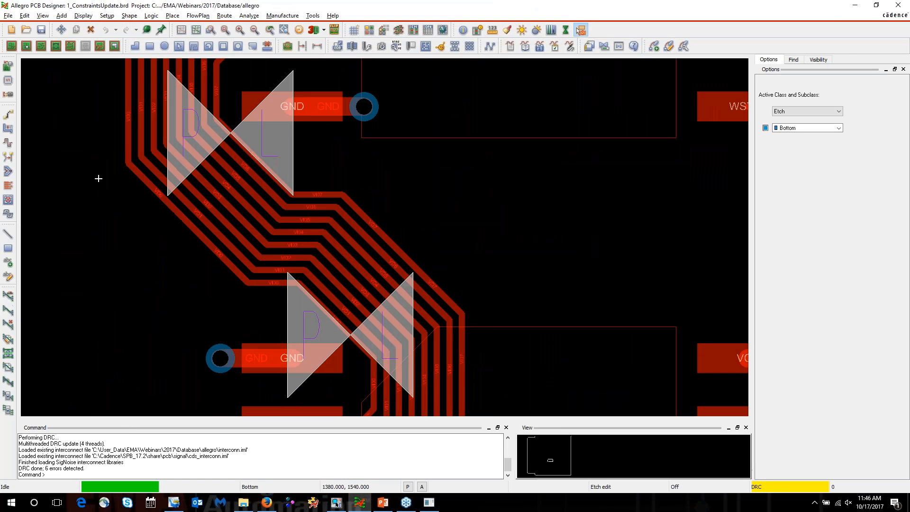
click(9, 128)
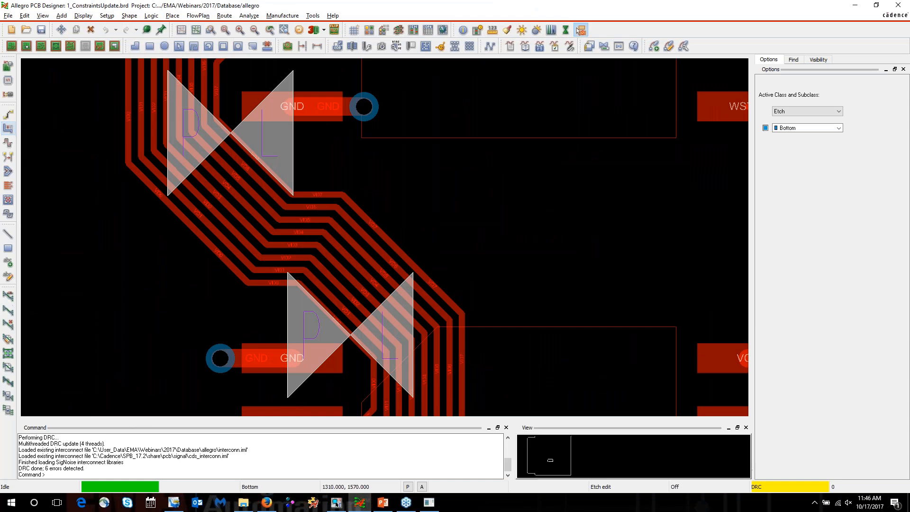
click(332, 315)
click(343, 315)
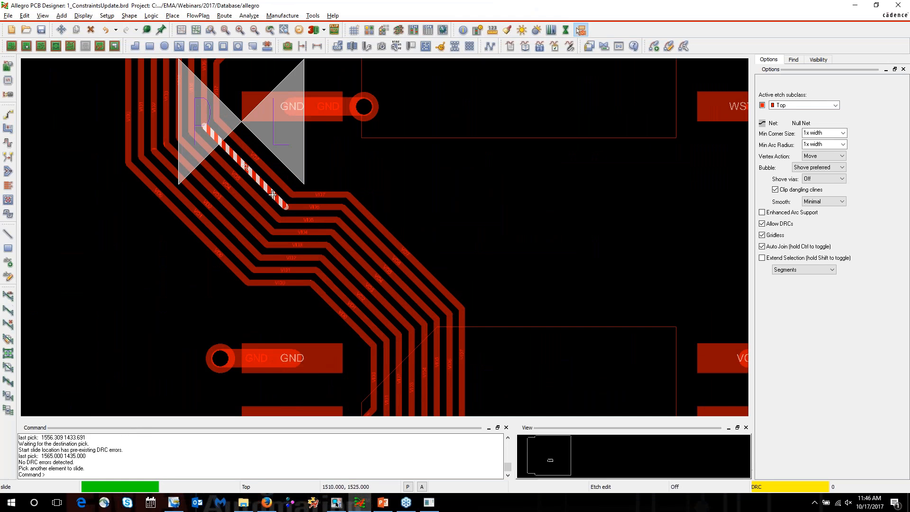
click(255, 173)
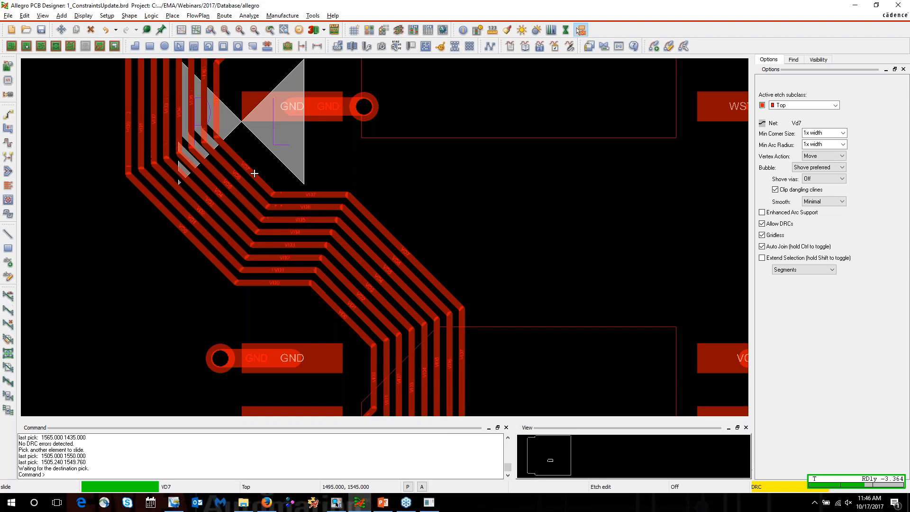
click(255, 174)
Start routing the RX_DAT1 differential pair from U1's pads, changing the via pattern and dropping a pair of vias to Inner_1
scroll(255, 174, down, 2)
scroll(477, 235, down, 4)
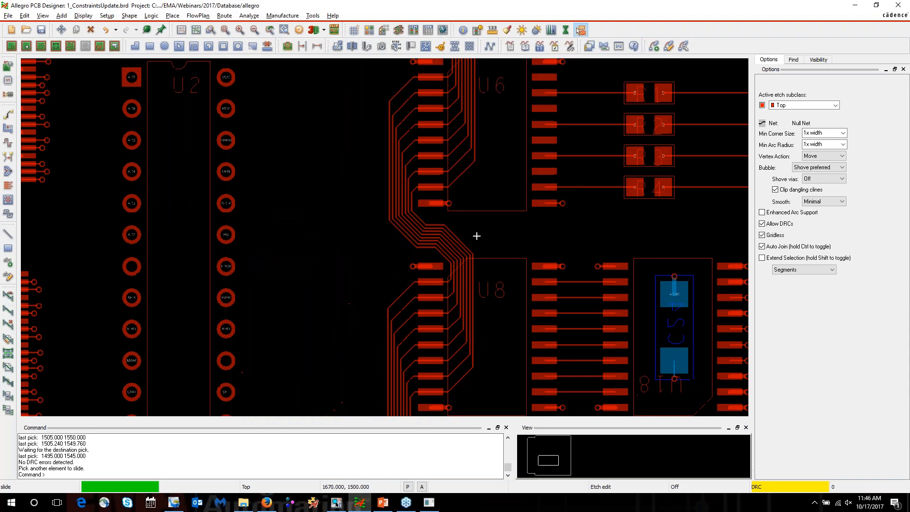
scroll(168, 301, up, 3)
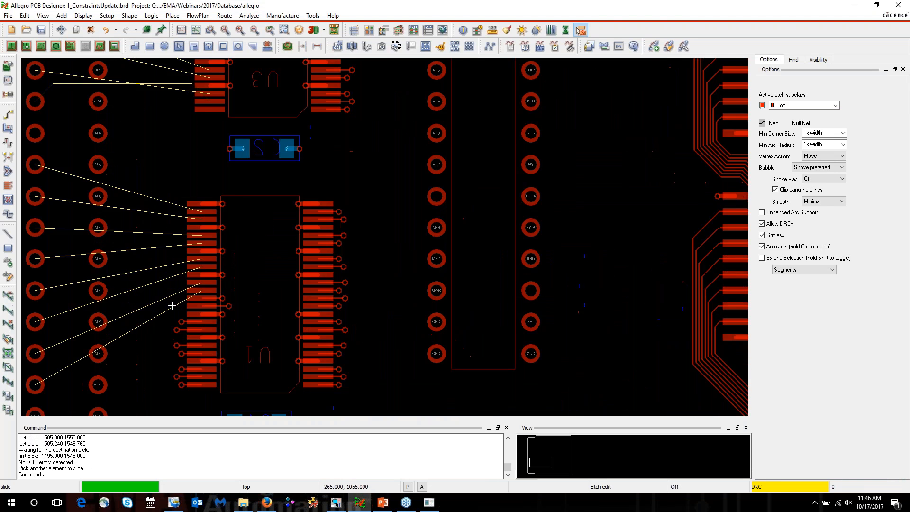
scroll(223, 277, up, 1)
middle_drag(226, 275, 221, 270)
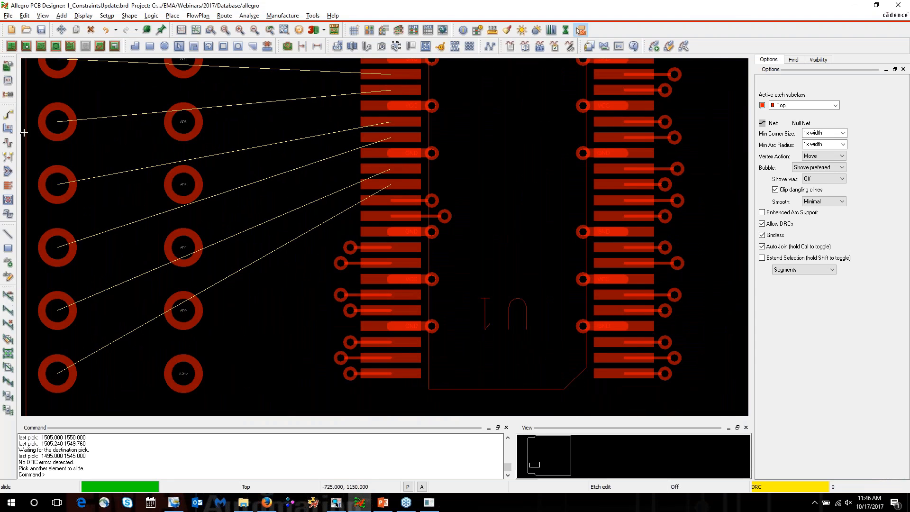
click(8, 115)
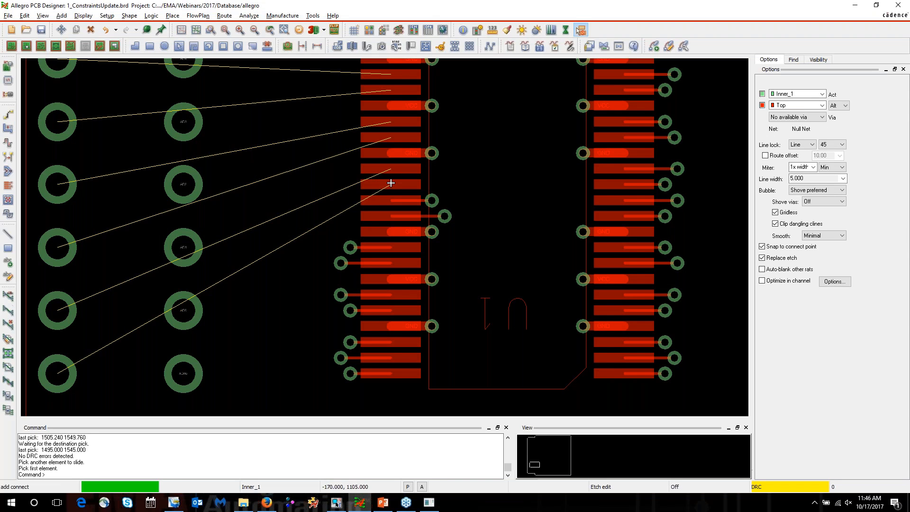
click(391, 183)
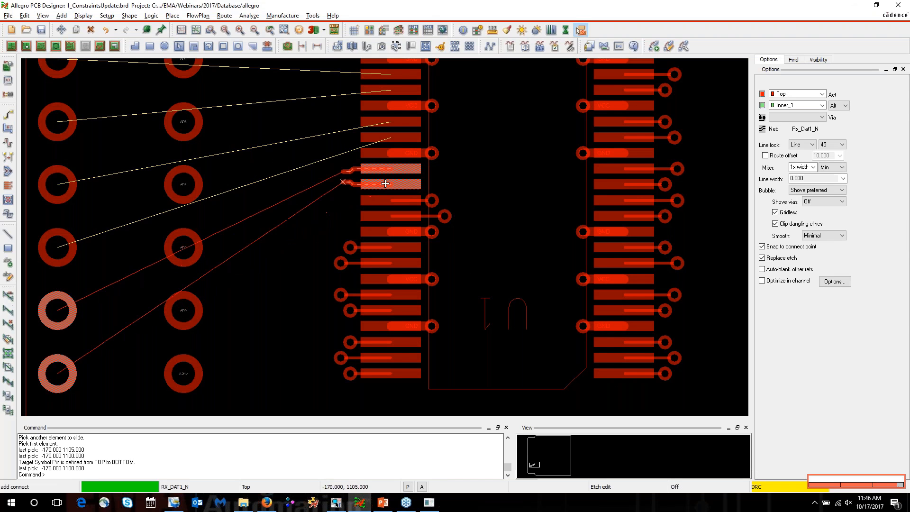
click(345, 182)
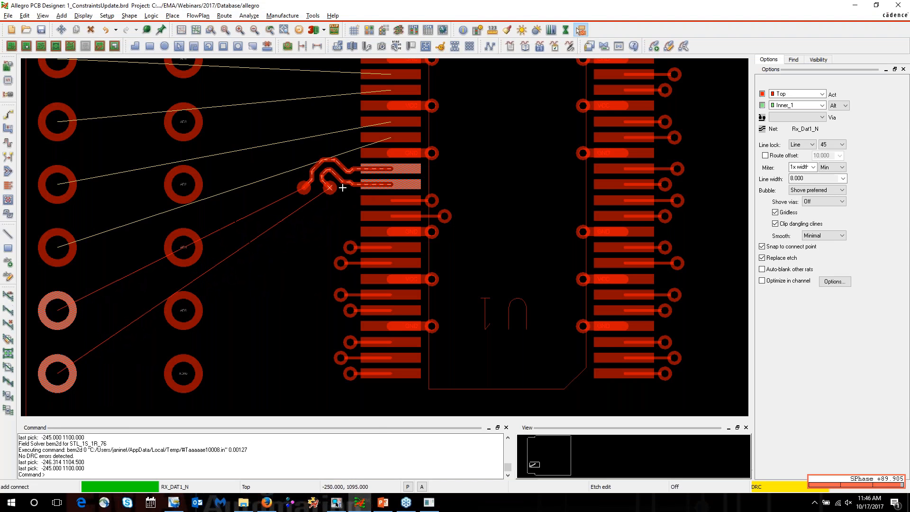
right_click(343, 190)
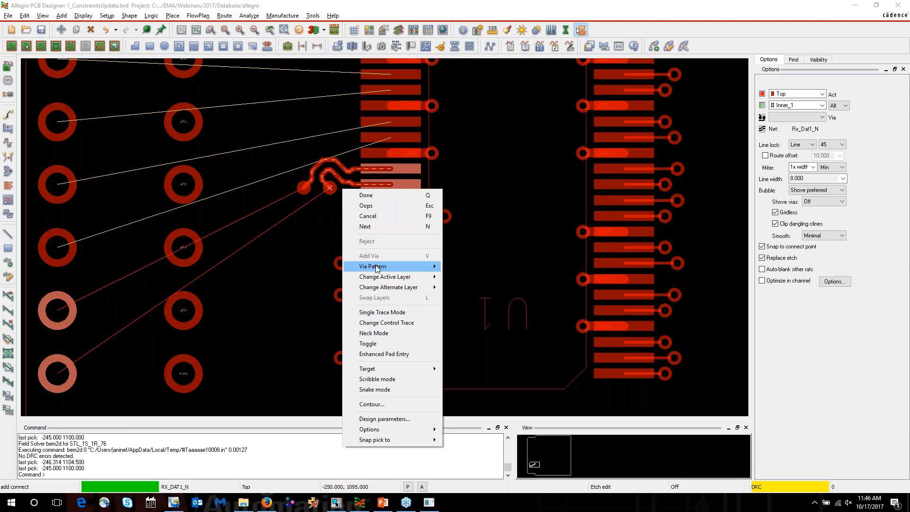
mouse_move(378, 268)
click(474, 294)
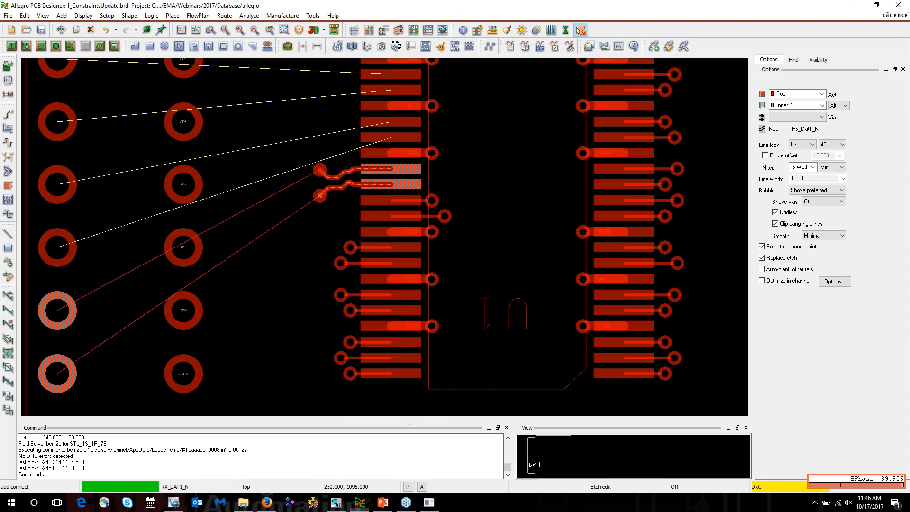
double_click(336, 185)
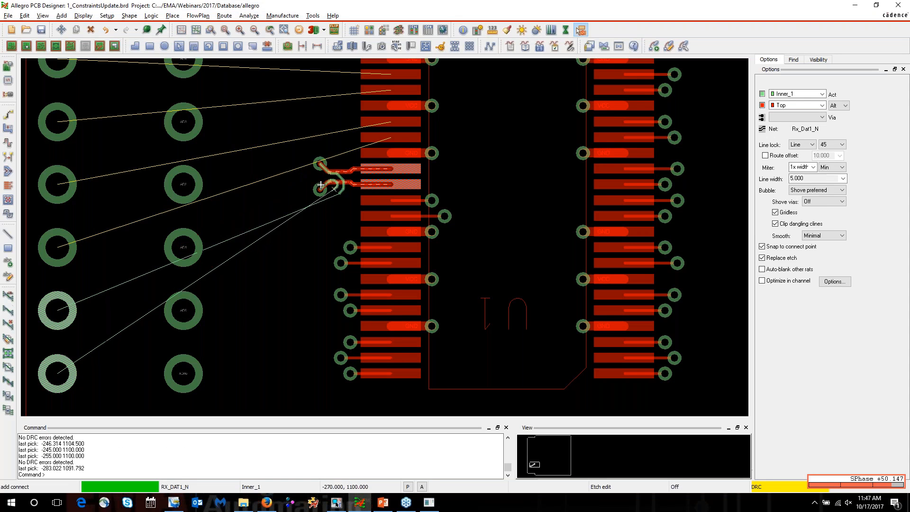
Route the RX_DAT1 pair on Inner_1 from its vias down and across to its two J1 connector pins
scroll(329, 180, up, 4)
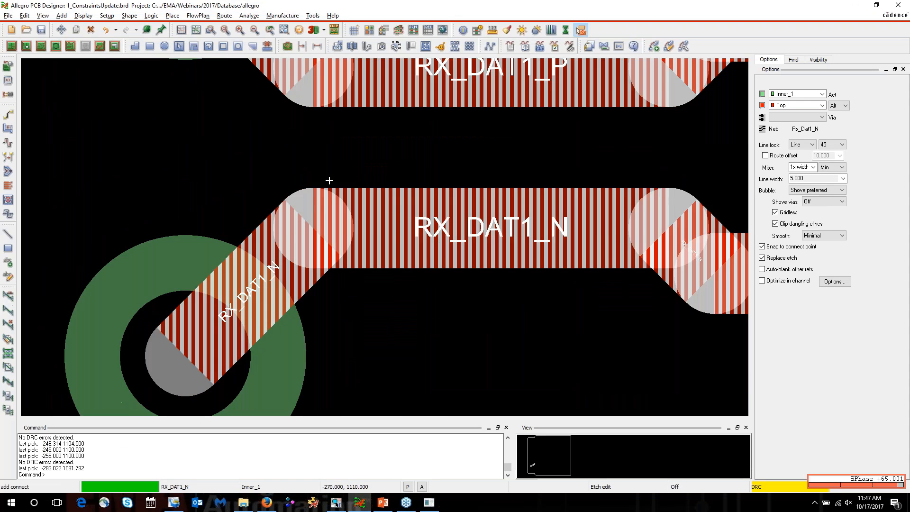
scroll(372, 172, down, 1)
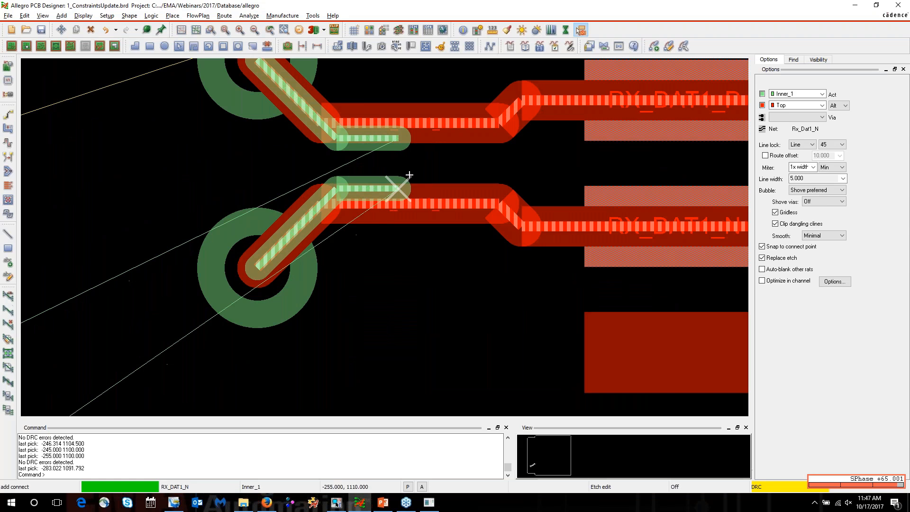
scroll(409, 175, down, 2)
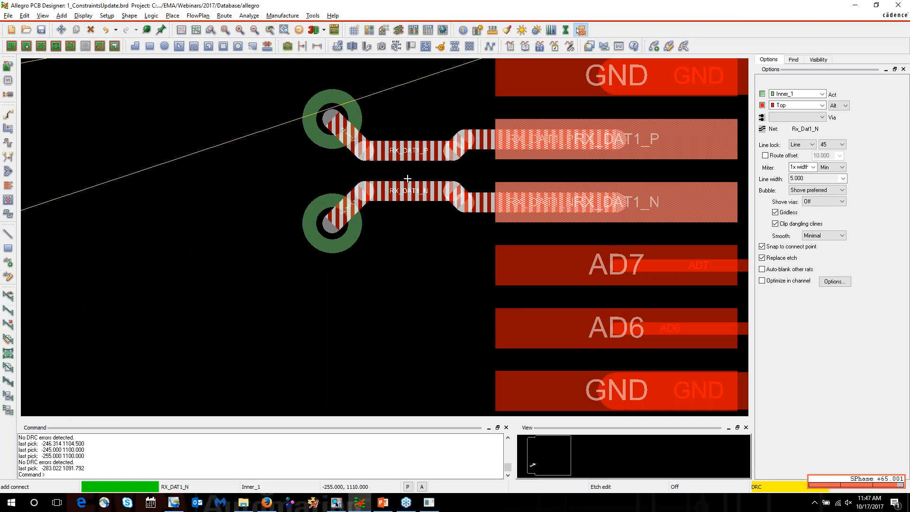
scroll(407, 179, down, 2)
scroll(406, 180, down, 2)
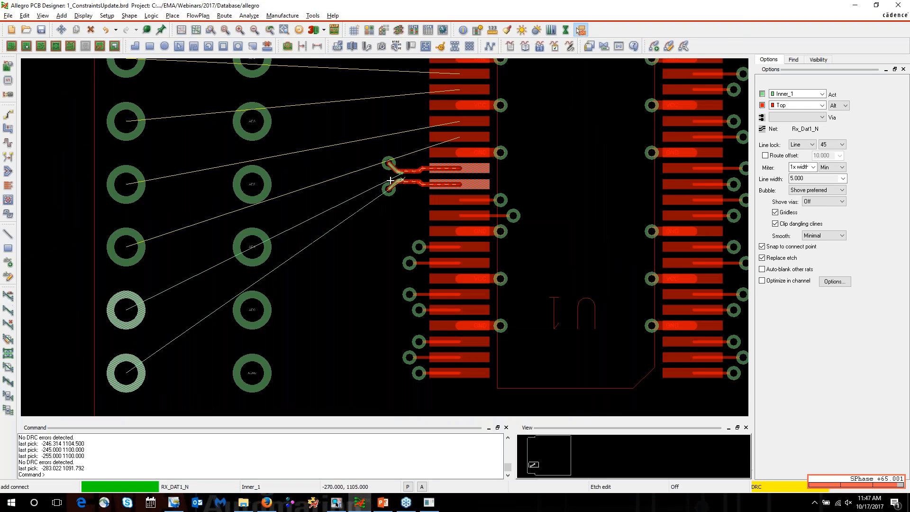
click(331, 194)
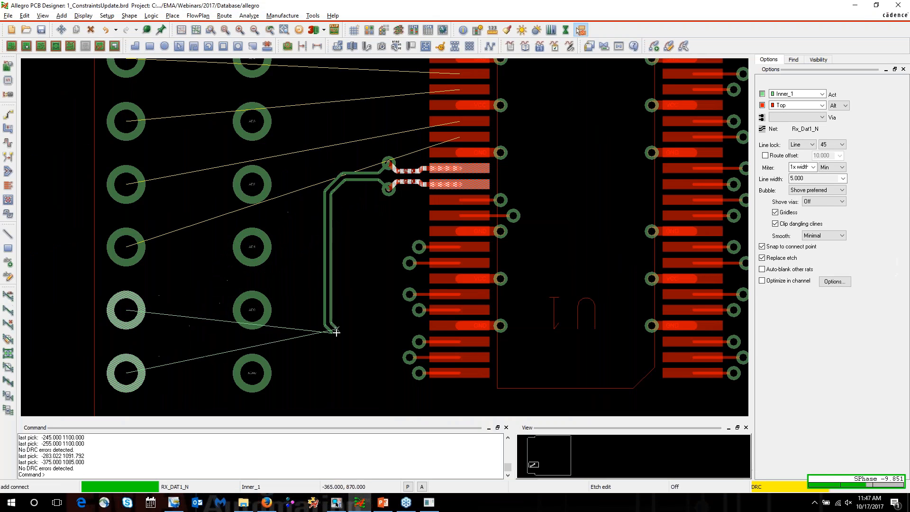
click(331, 305)
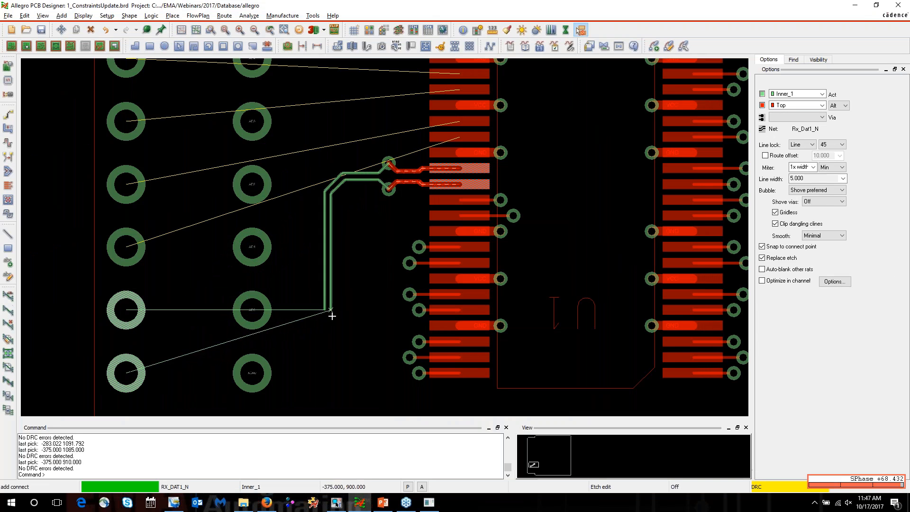
click(329, 337)
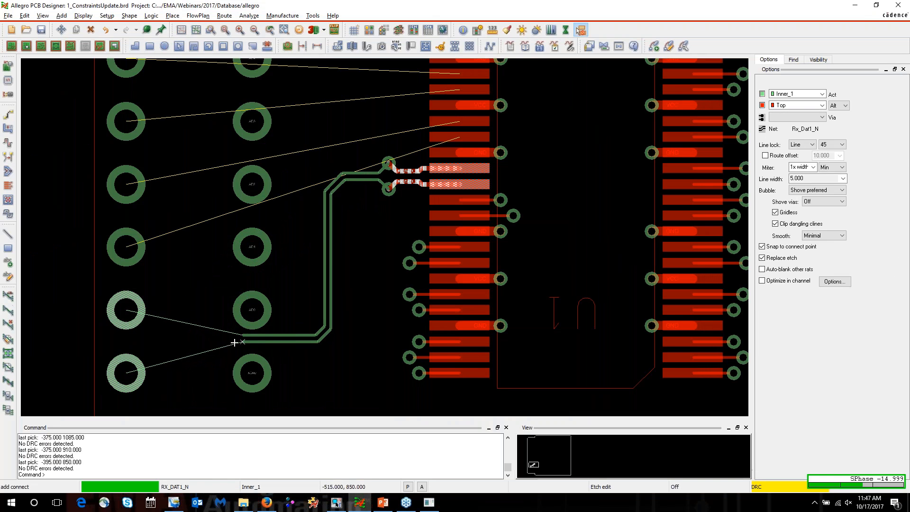
click(192, 346)
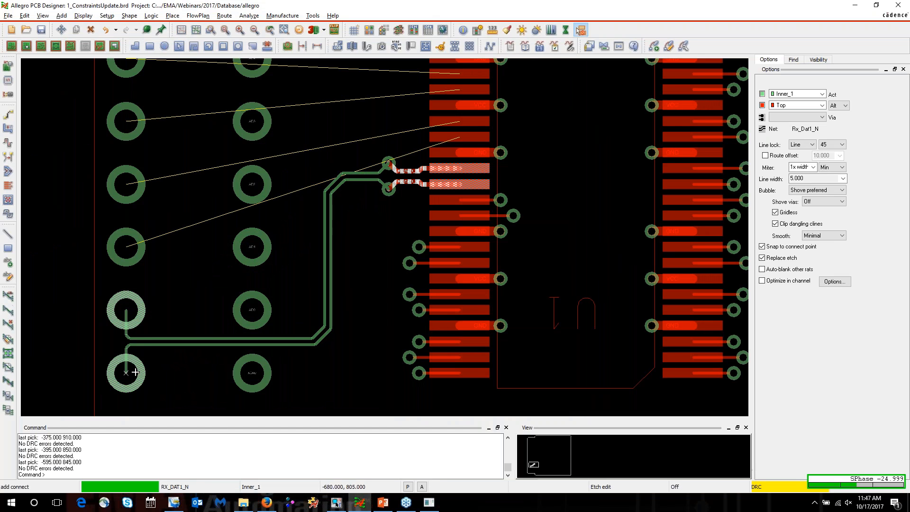
click(121, 383)
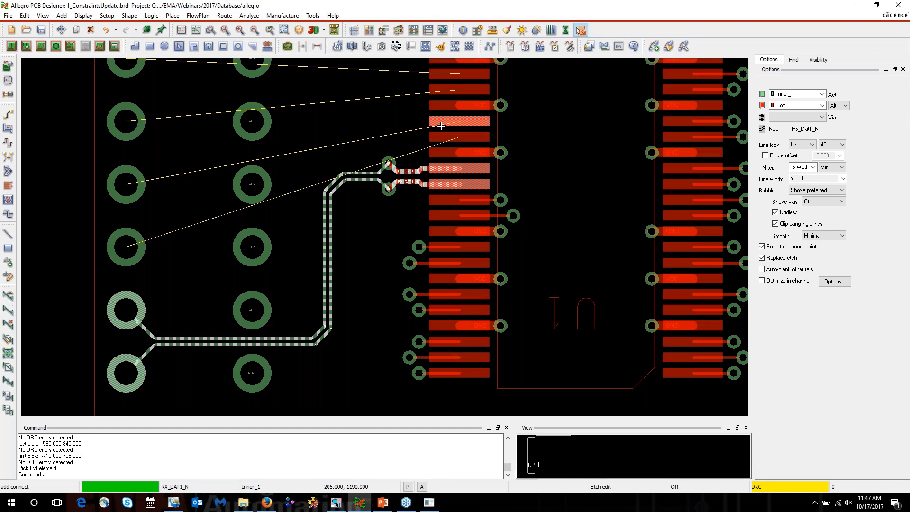
Route the RX_DAT2 differential pair from U1 through a via pair to Inner_1 and on to its two J1 pins
click(460, 138)
double_click(403, 138)
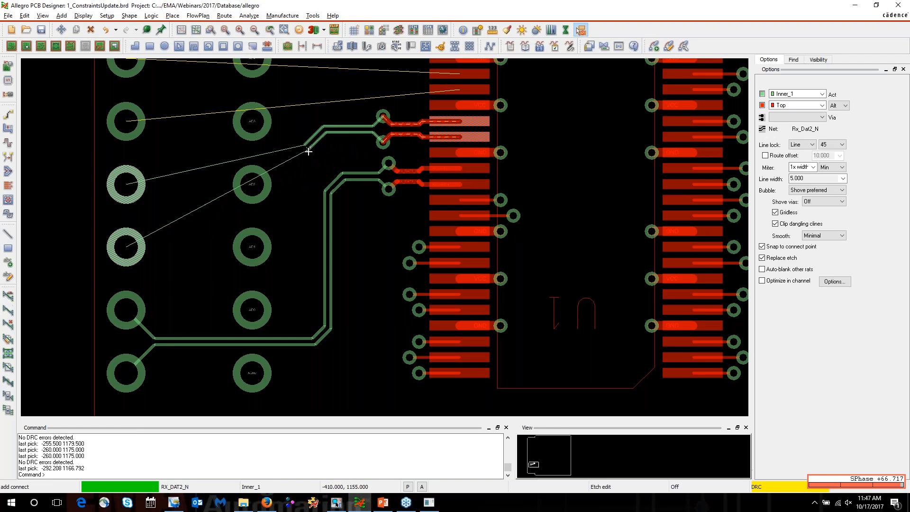
click(309, 150)
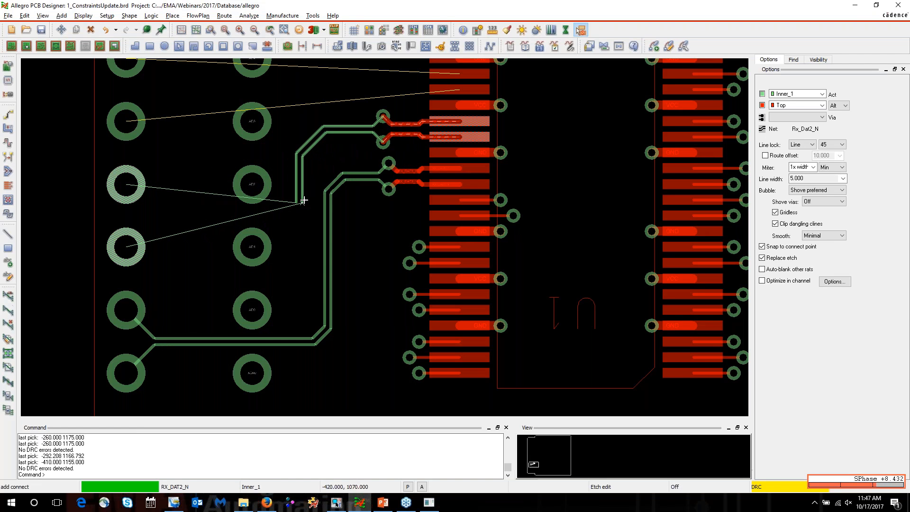
click(305, 204)
click(293, 219)
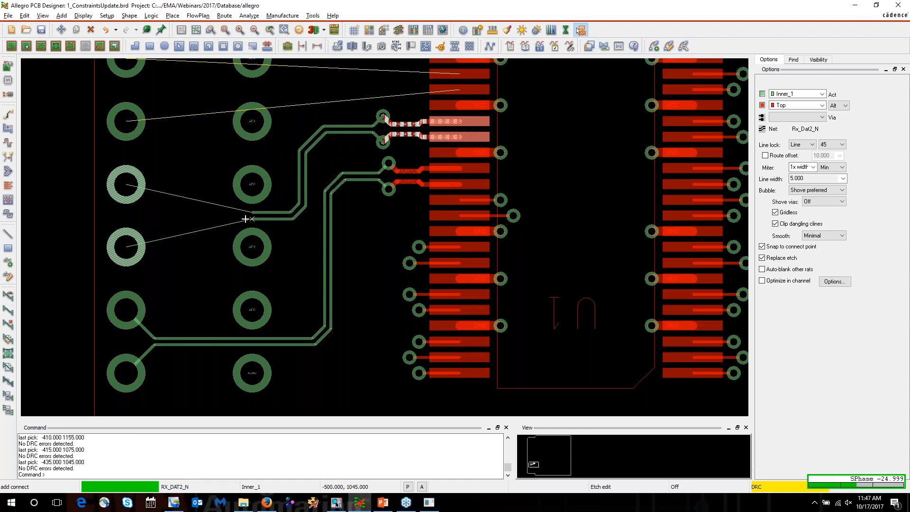
double_click(199, 218)
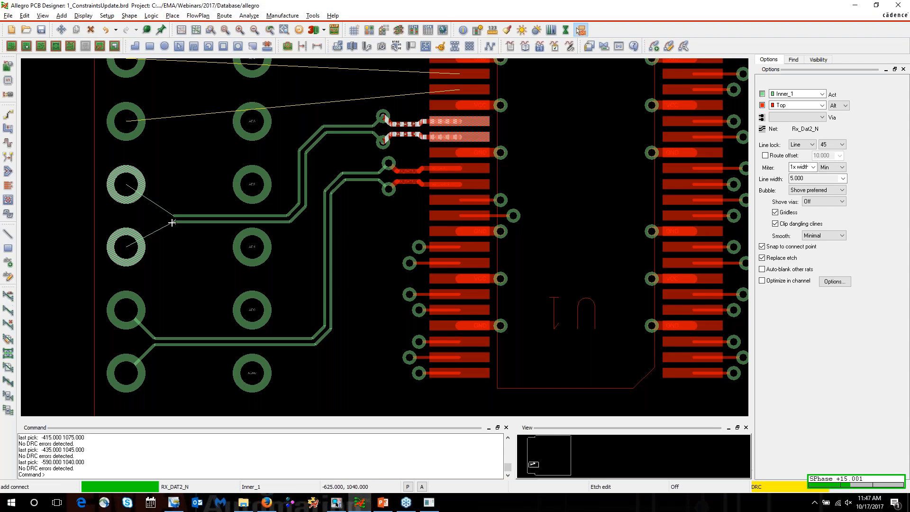
click(125, 248)
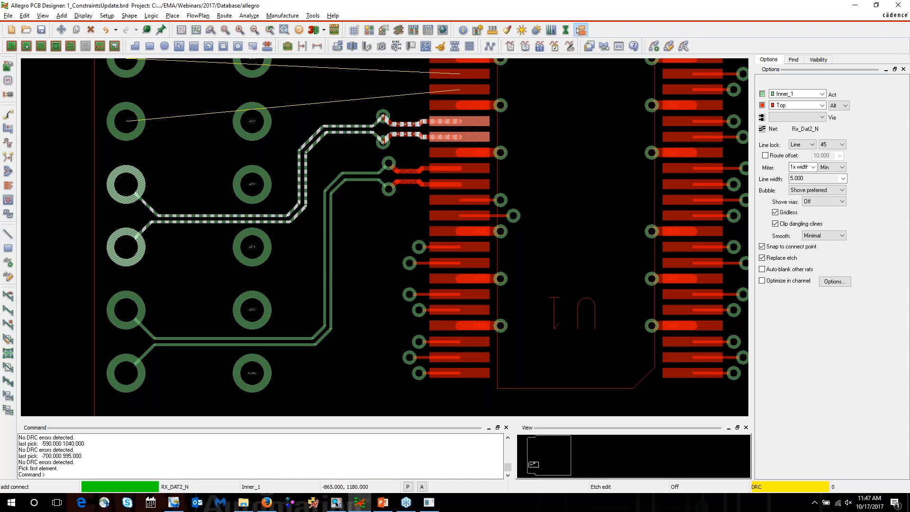
Slide the RX_DAT2 pair's horizontal run and upper diagonal, and the RX_DAT1 pair's lower diagonal, slightly to tidy the routing
click(8, 128)
drag(218, 221, 220, 219)
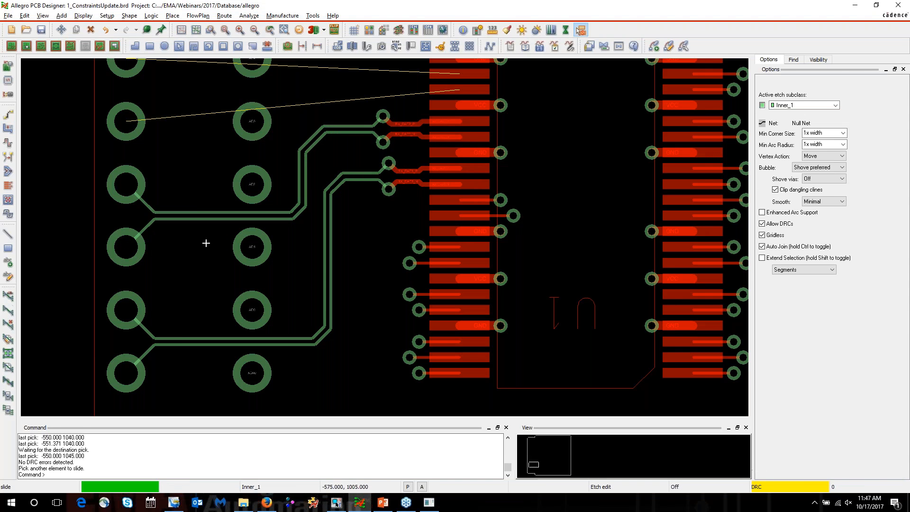
drag(324, 333, 320, 328)
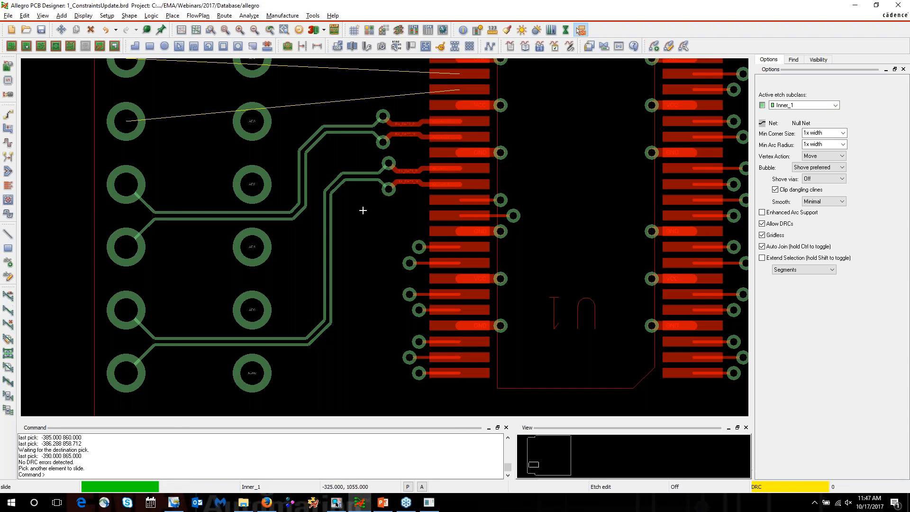
drag(317, 143, 314, 141)
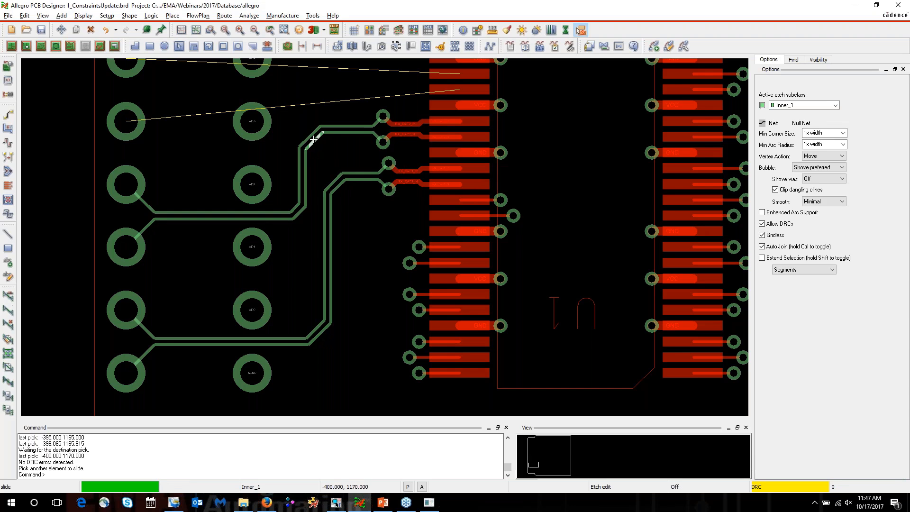
right_click(336, 144)
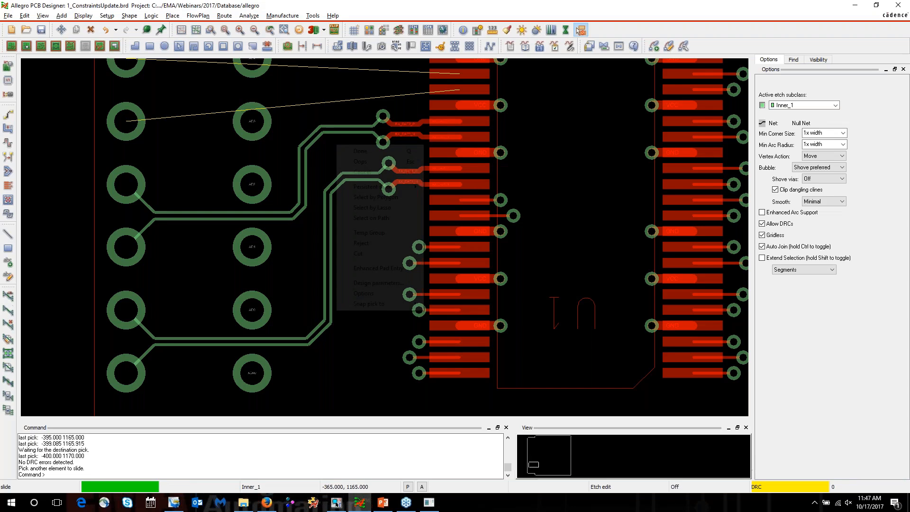
click(360, 151)
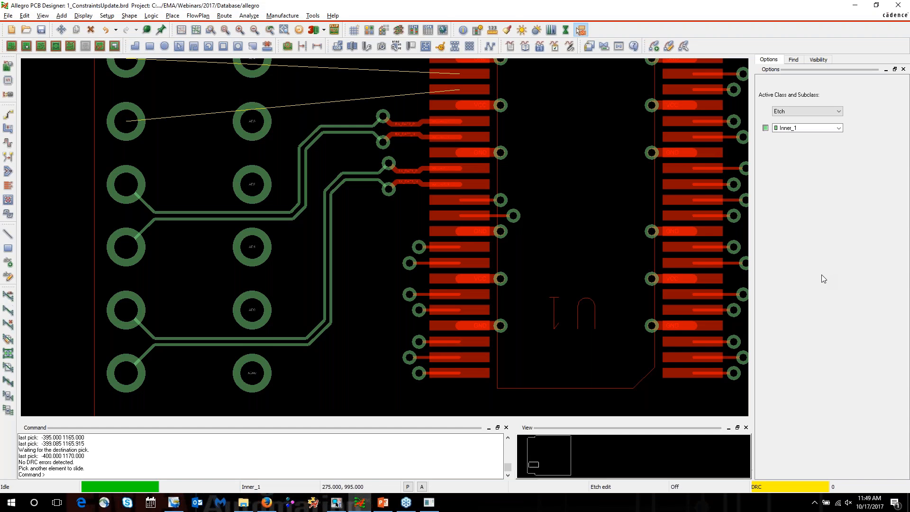
scroll(417, 247, down, 2)
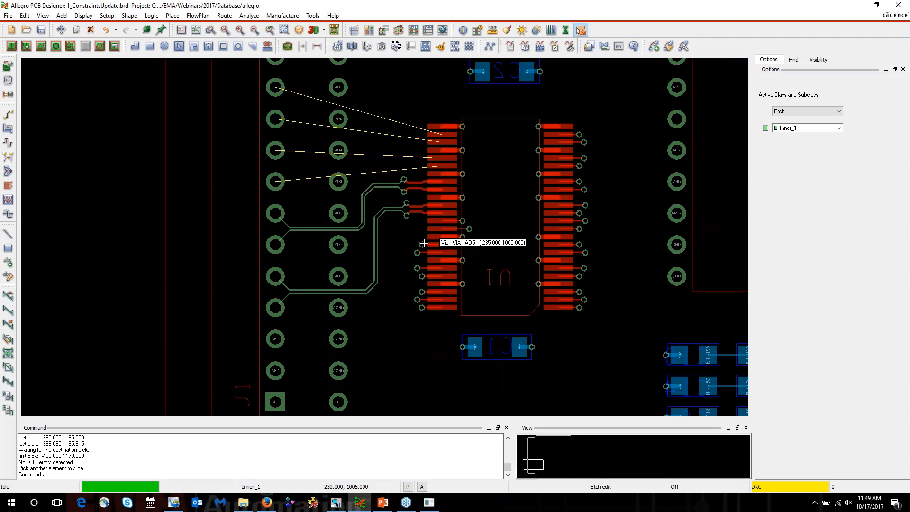
middle_drag(484, 282, 482, 282)
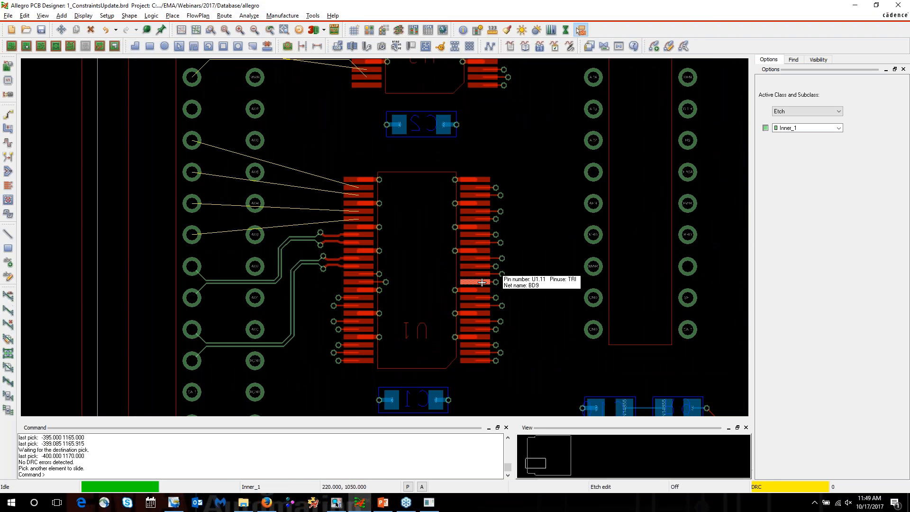